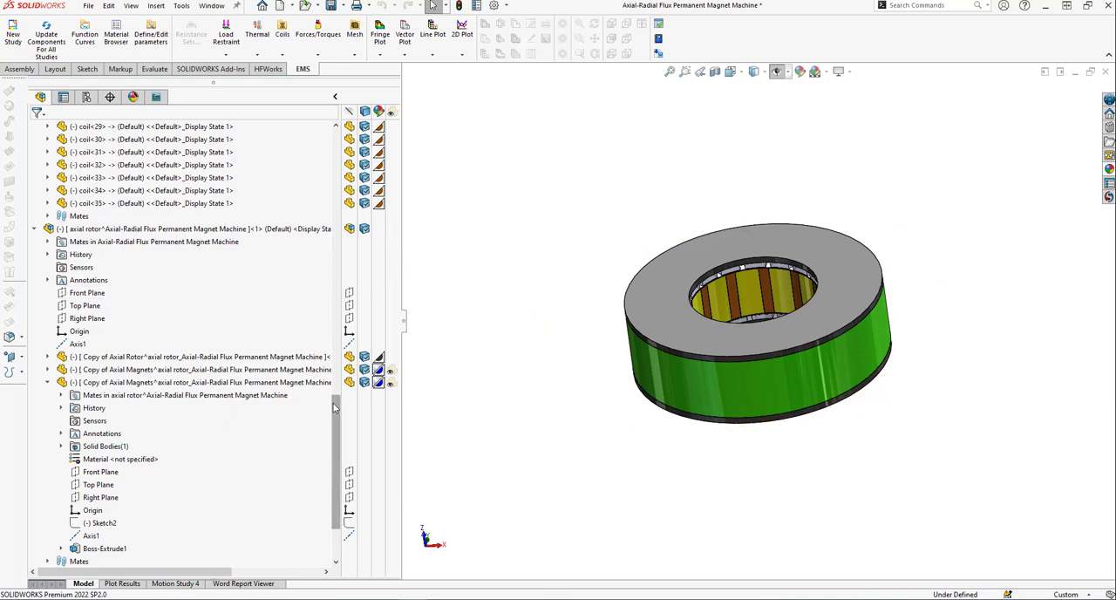
Isolate the radial rotor subassembly so that only its rotor ring and magnets are displayed.
{"action": "left_click_drag", "start_coordinate": [337, 408], "coordinate": [335, 215]}
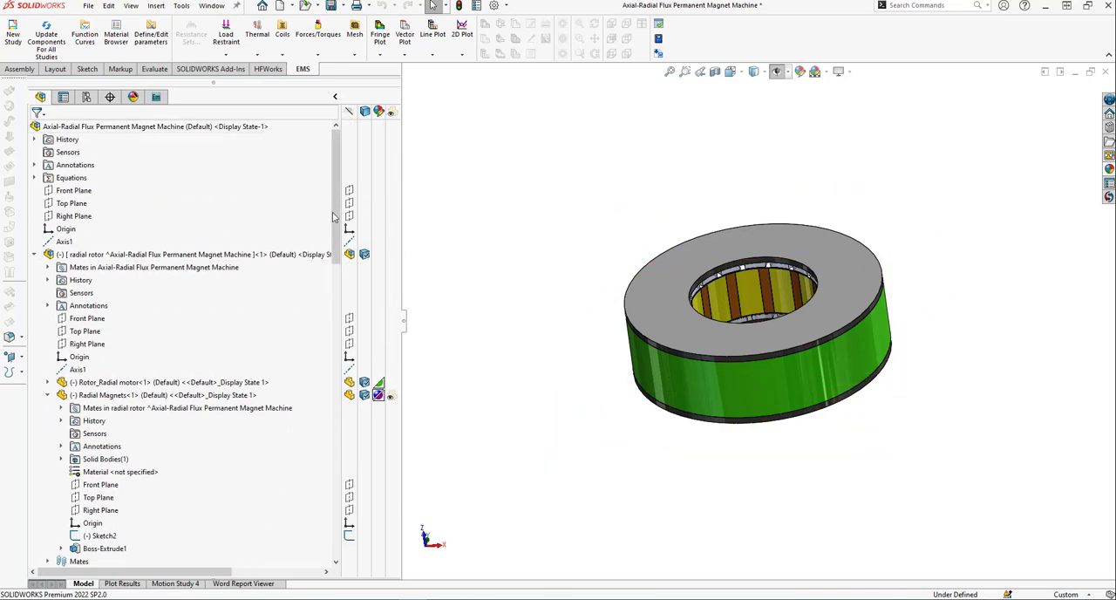
{"action": "left_click", "coordinate": [178, 253]}
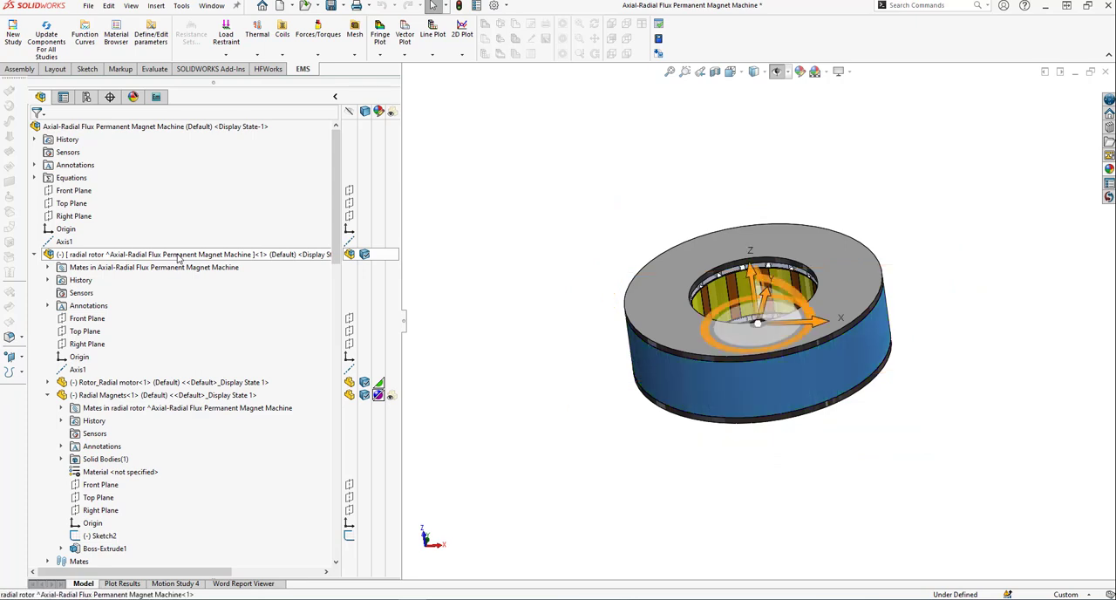
{"action": "right_click", "coordinate": [178, 254]}
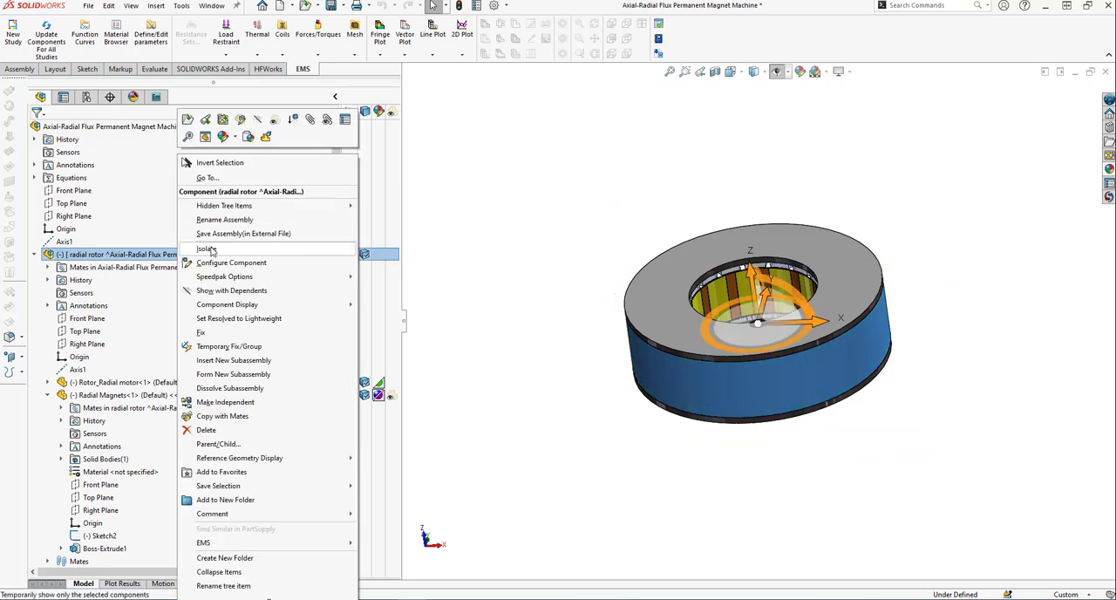
{"action": "left_click", "coordinate": [208, 250]}
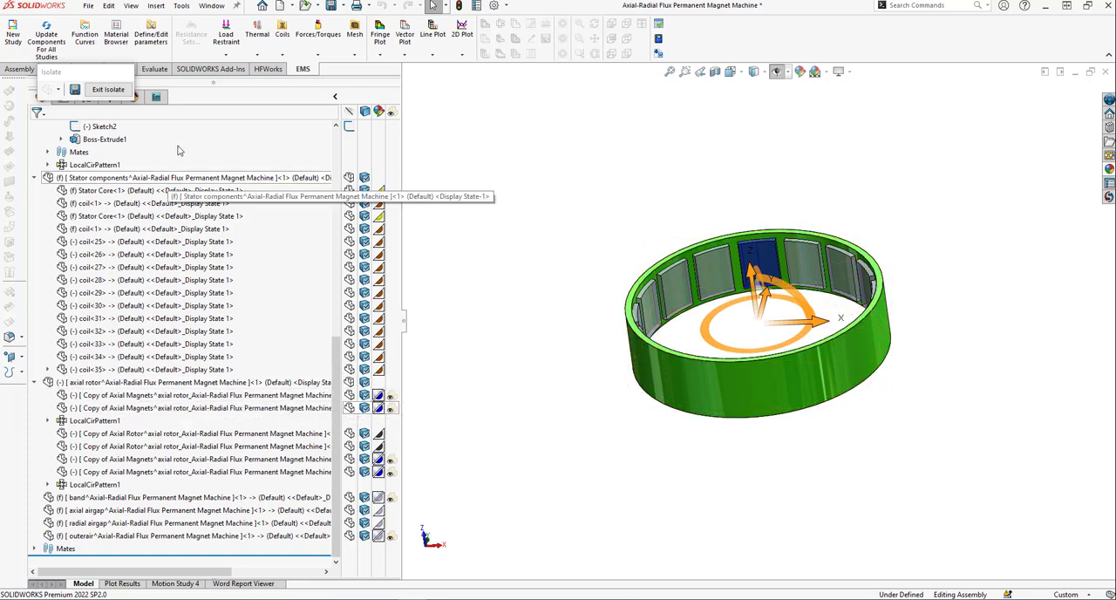
Show the Stator components subassembly together with the isolated radial rotor.
{"action": "right_click", "coordinate": [146, 182]}
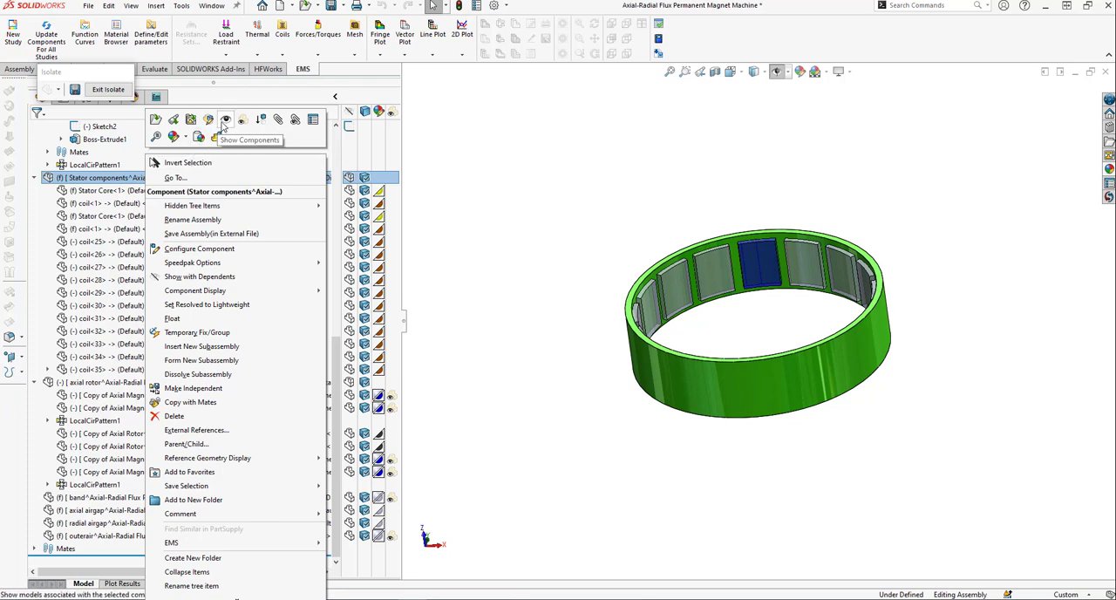
{"action": "left_click", "coordinate": [217, 129]}
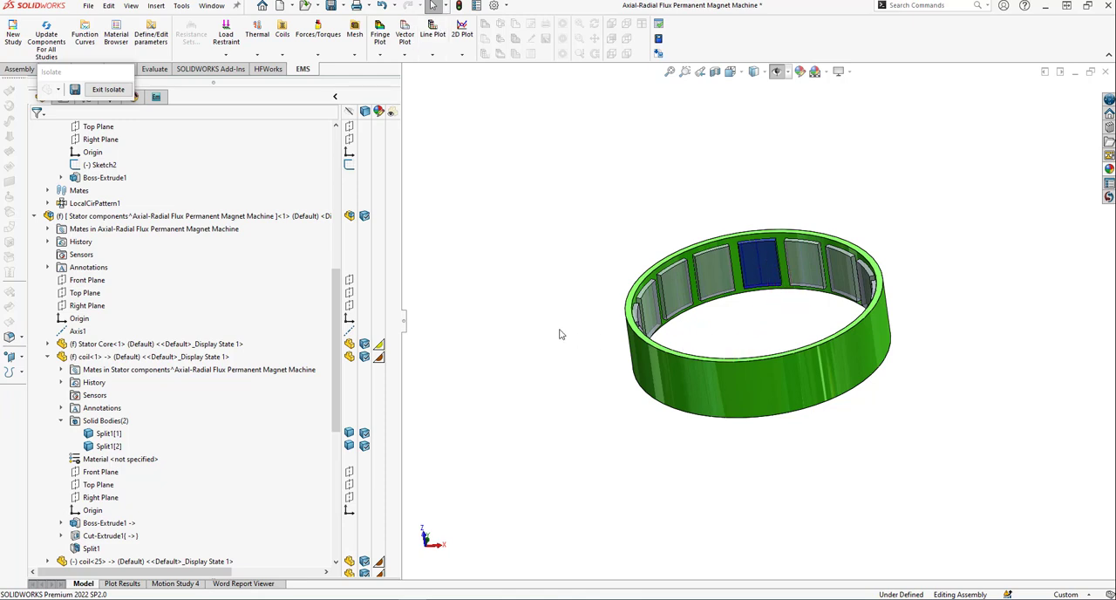
{"action": "middle_click_drag", "start_coordinate": [539, 346], "coordinate": [554, 352]}
{"action": "left_click", "coordinate": [225, 216]}
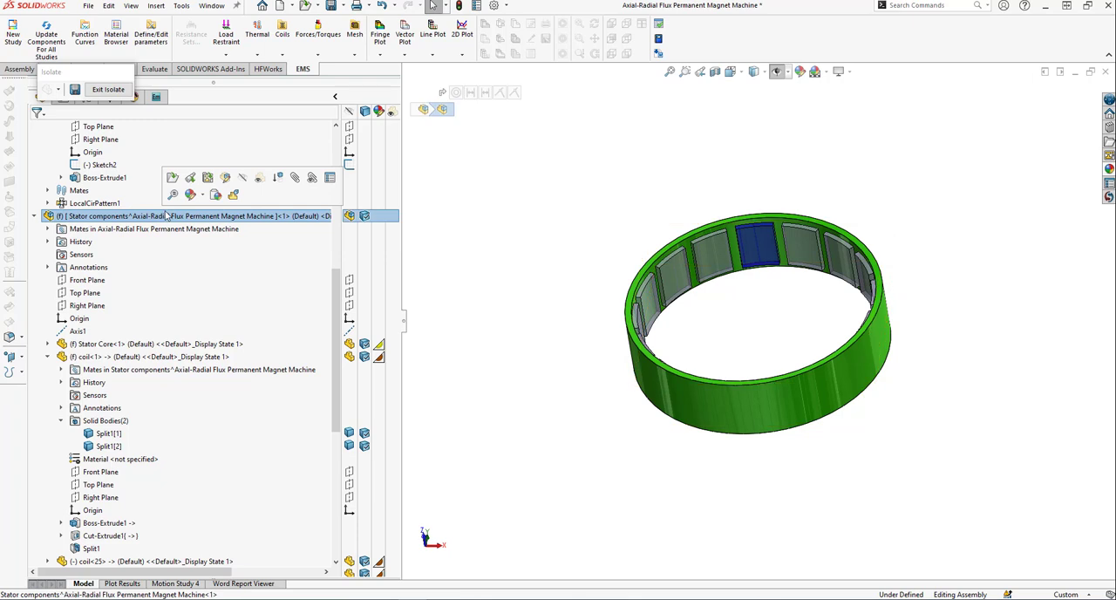
{"action": "left_click", "coordinate": [688, 130]}
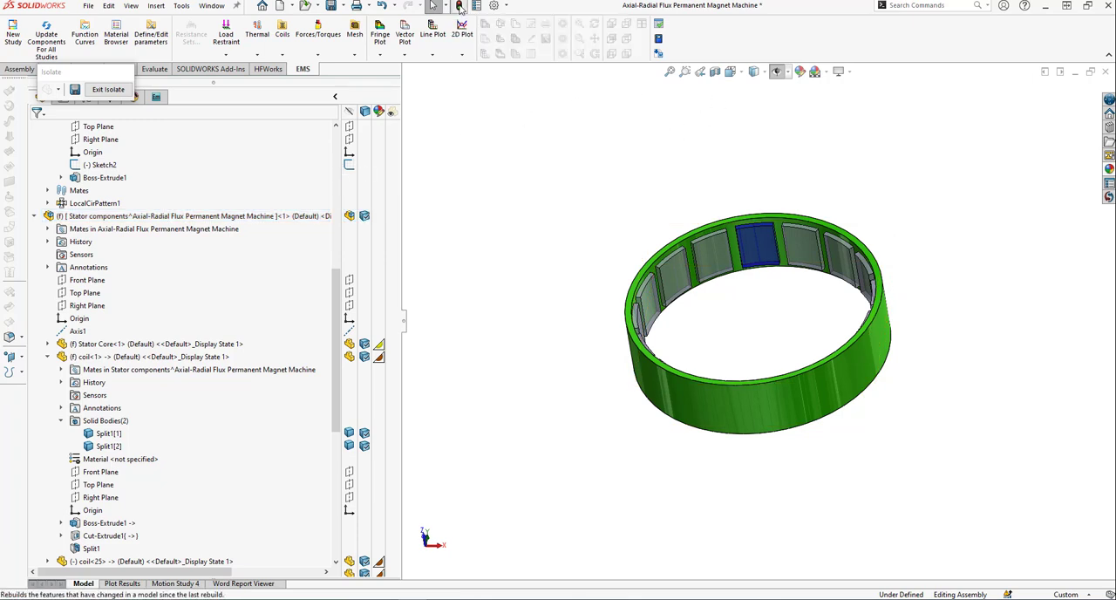
{"action": "key", "text": "ctrl+z"}
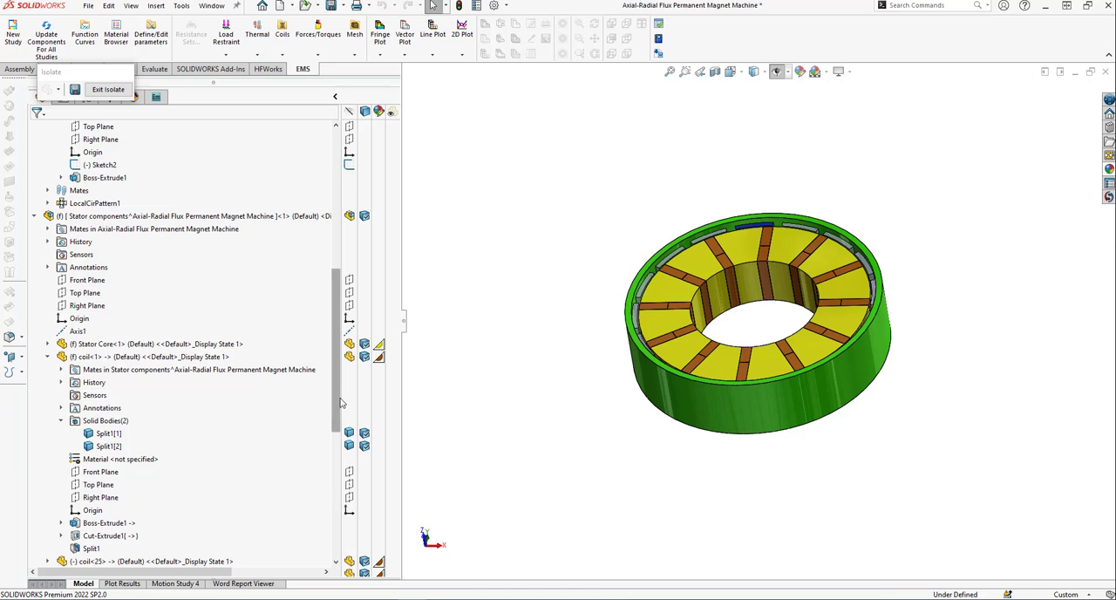
Show the axial rotor subassembly in the isolated view as well, and exit isolation.
{"action": "left_click_drag", "start_coordinate": [337, 413], "coordinate": [326, 521]}
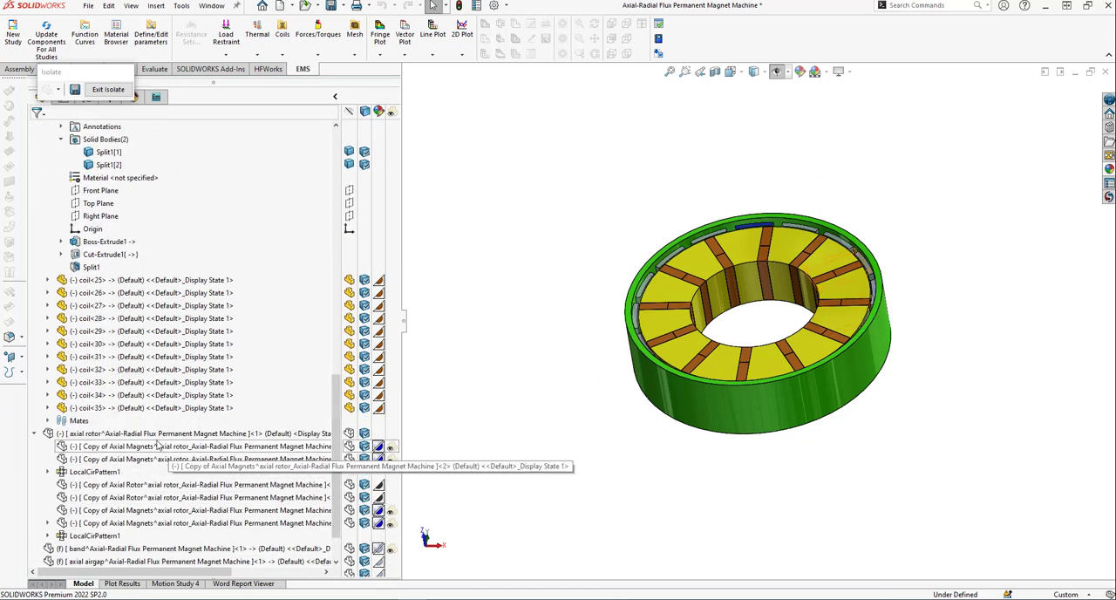
{"action": "left_click", "coordinate": [141, 436]}
{"action": "right_click", "coordinate": [141, 436]}
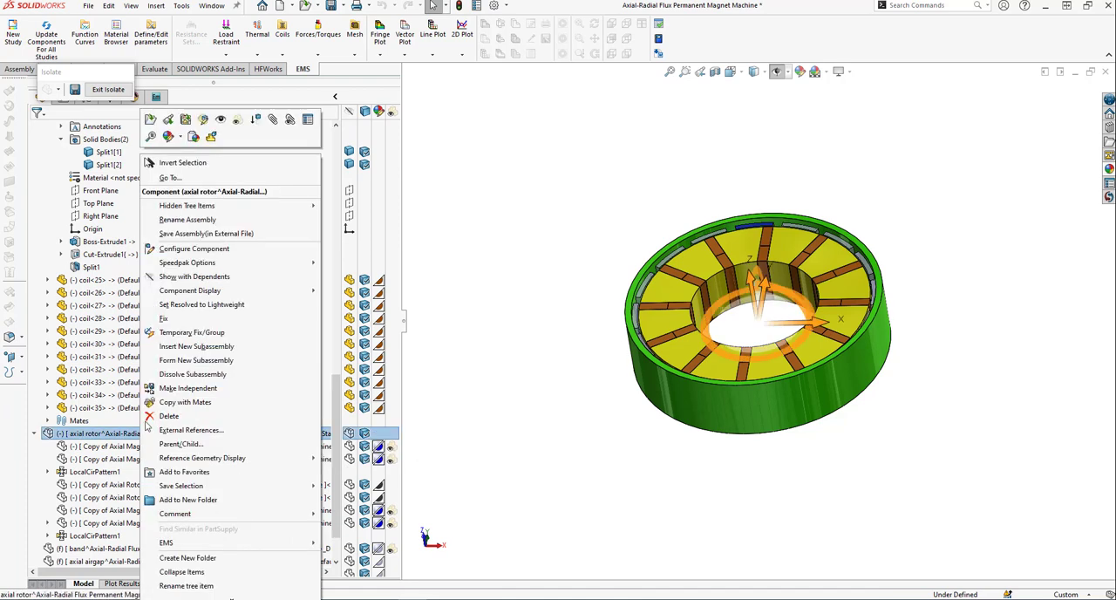
{"action": "left_click", "coordinate": [219, 122]}
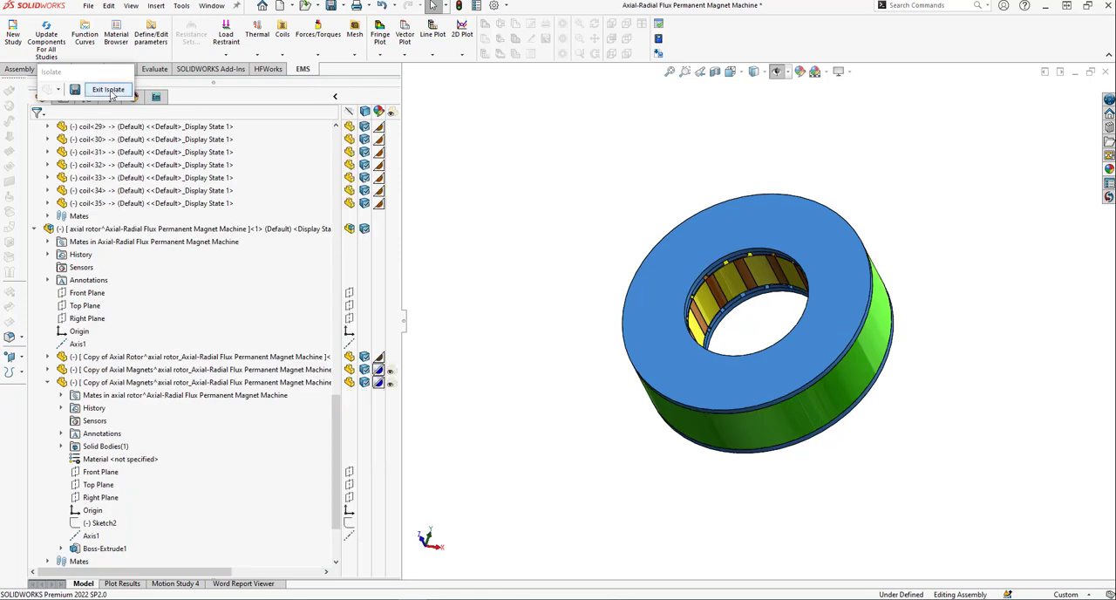
{"action": "left_click", "coordinate": [110, 91]}
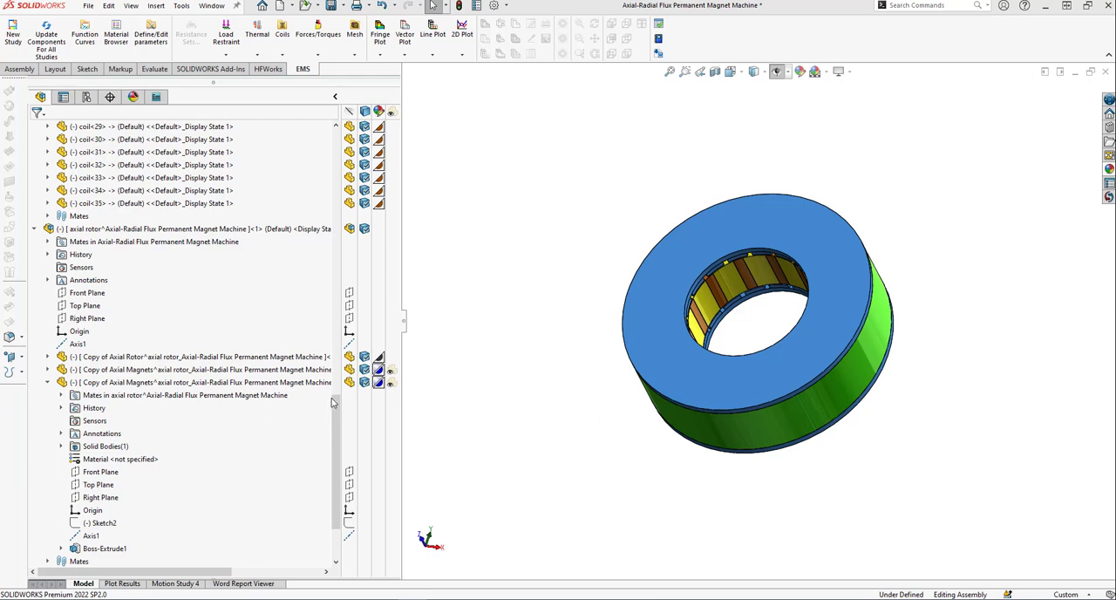
Open the axial rotor subassembly on its own, inspect its discs and magnets from several angles, and close it.
{"action": "scroll", "coordinate": [288, 419], "scroll_direction": "up", "scroll_amount": 2}
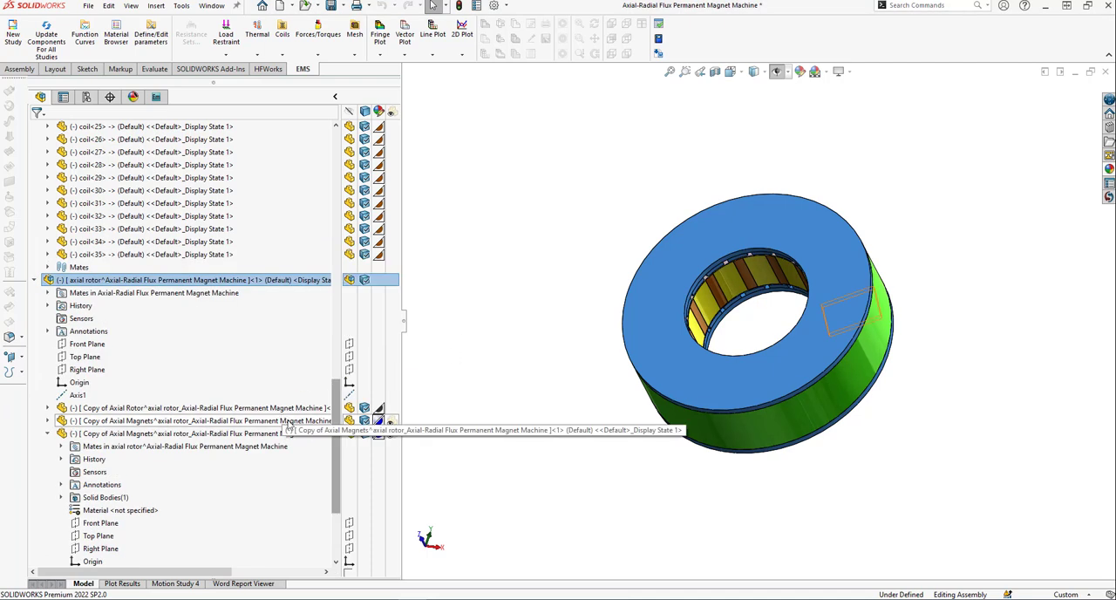
{"action": "right_click", "coordinate": [121, 283]}
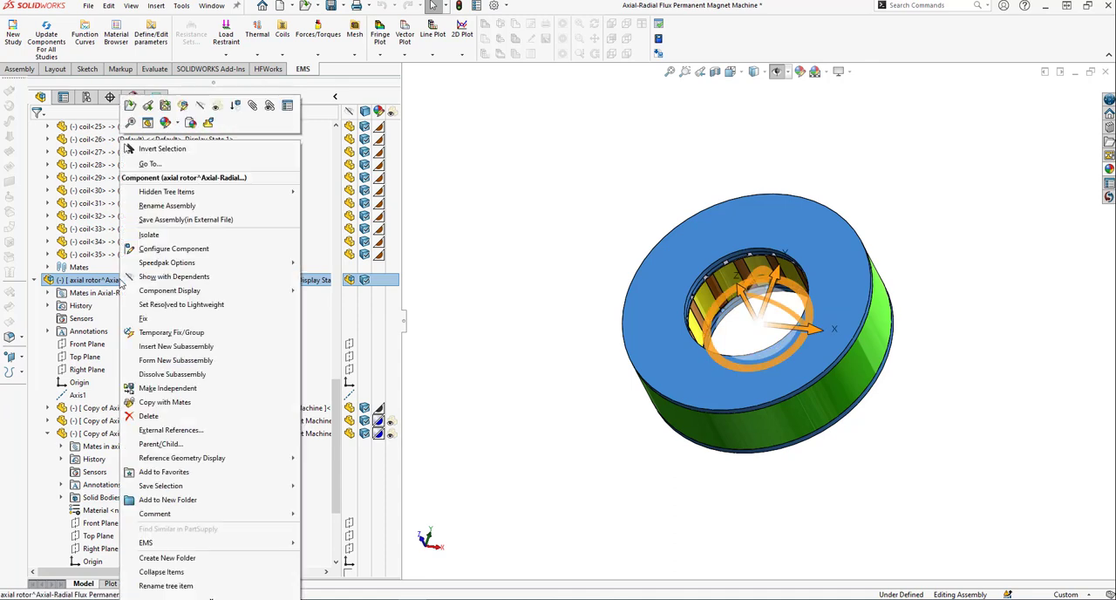
{"action": "left_click", "coordinate": [132, 105]}
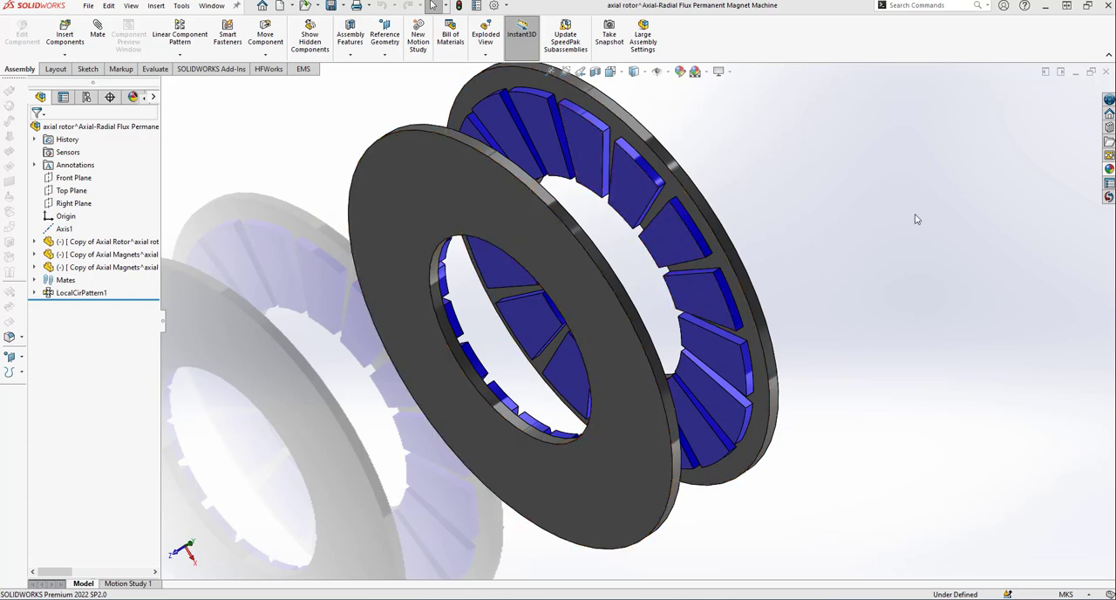
{"action": "middle_click_drag", "start_coordinate": [919, 219], "coordinate": [841, 296]}
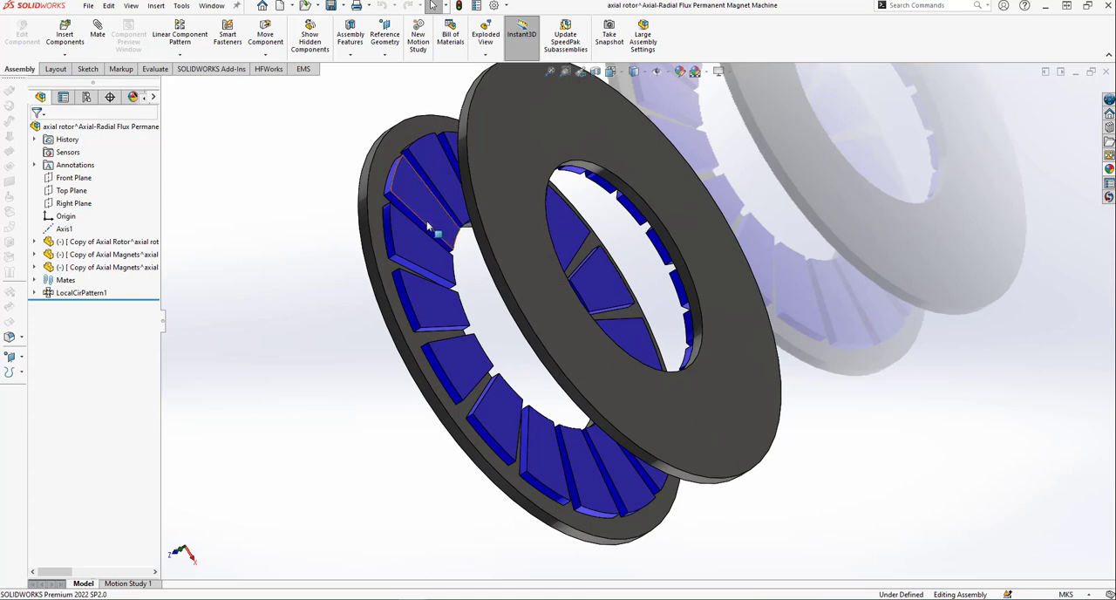
{"action": "middle_click_drag", "start_coordinate": [456, 270], "coordinate": [493, 259]}
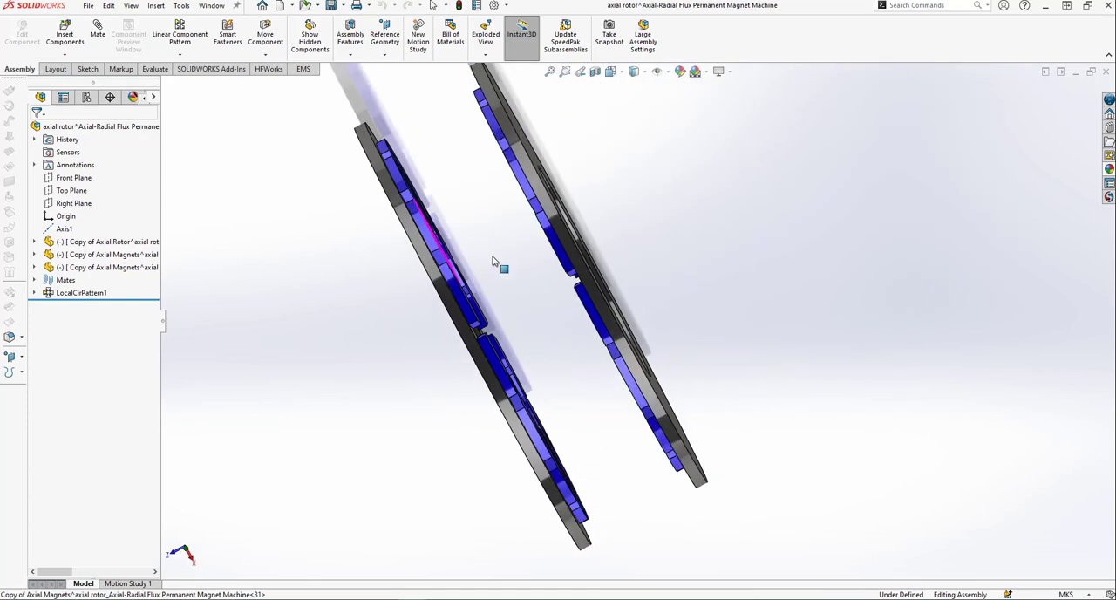
{"action": "left_click", "coordinate": [1106, 72]}
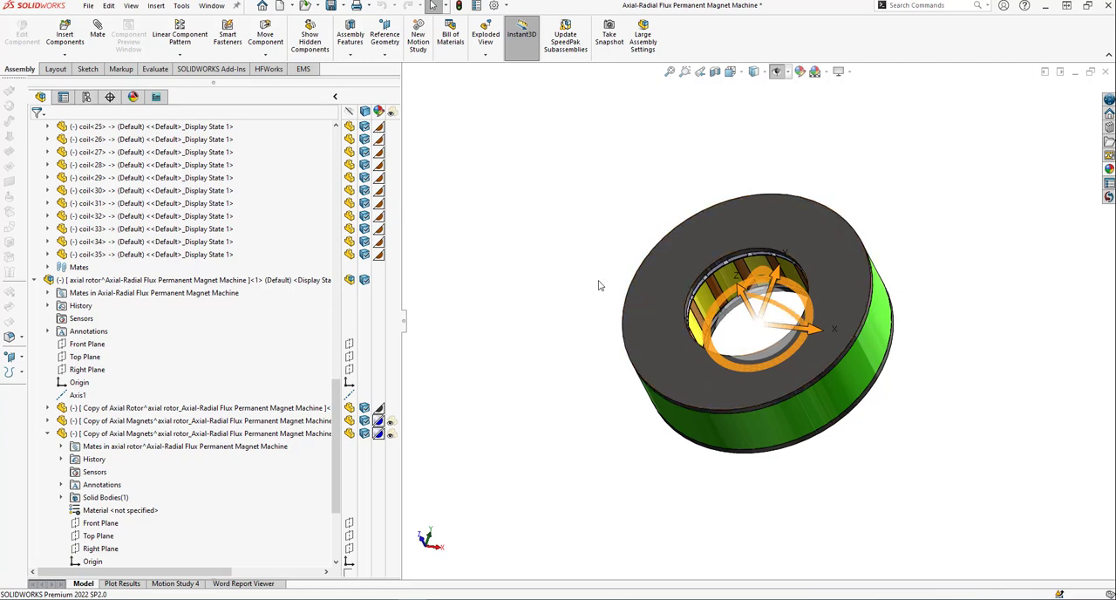
Display the EMS study tree, review the list of active SOLIDWORKS add-ins, and close it.
{"action": "left_click", "coordinate": [156, 97]}
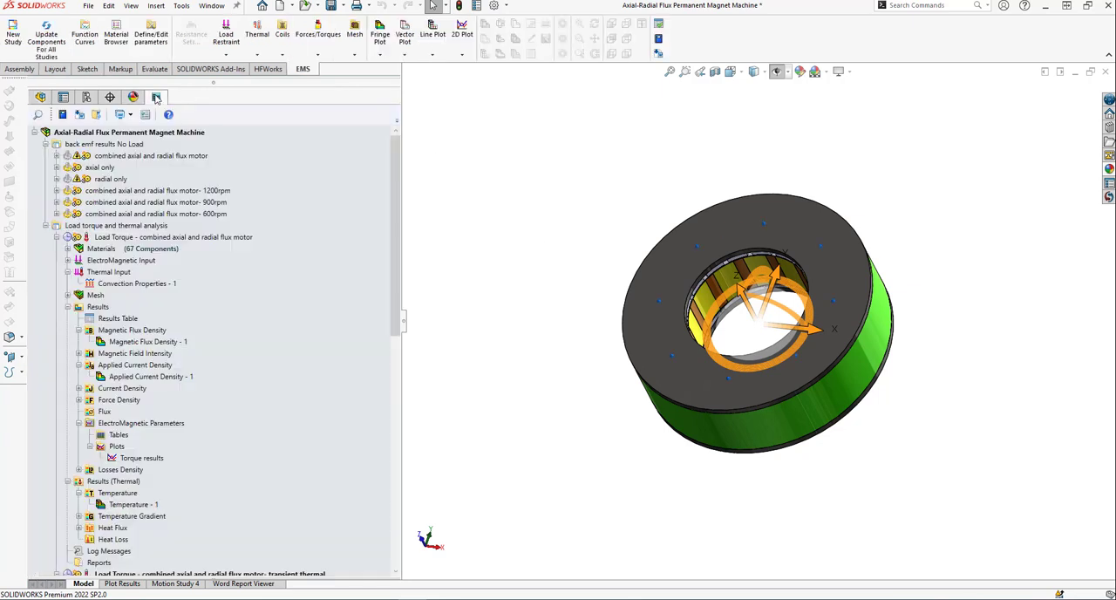
{"action": "left_click", "coordinate": [506, 6]}
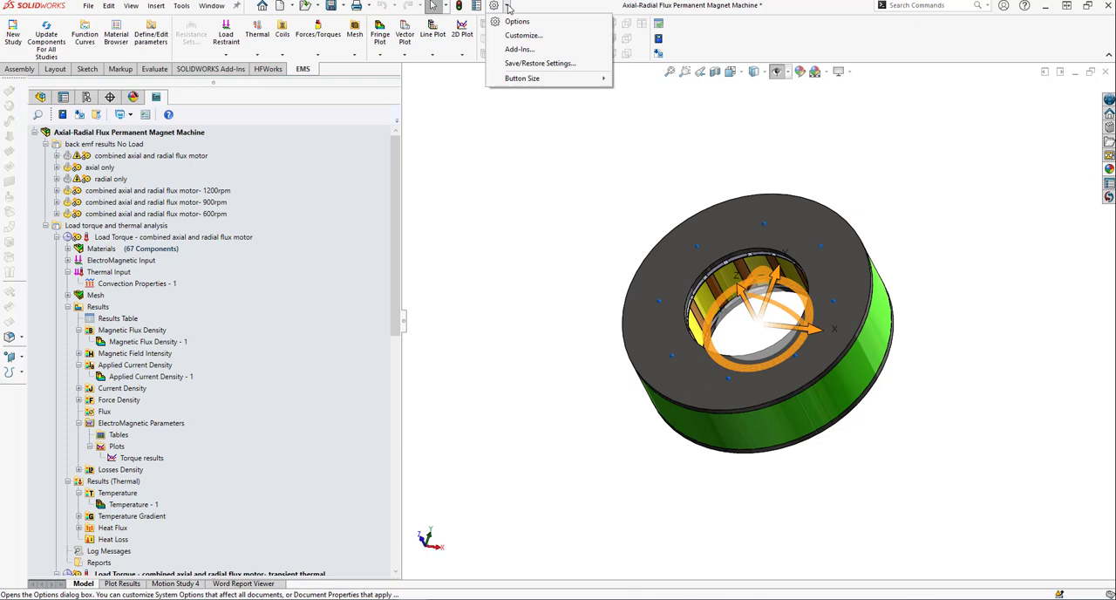
{"action": "left_click", "coordinate": [519, 49]}
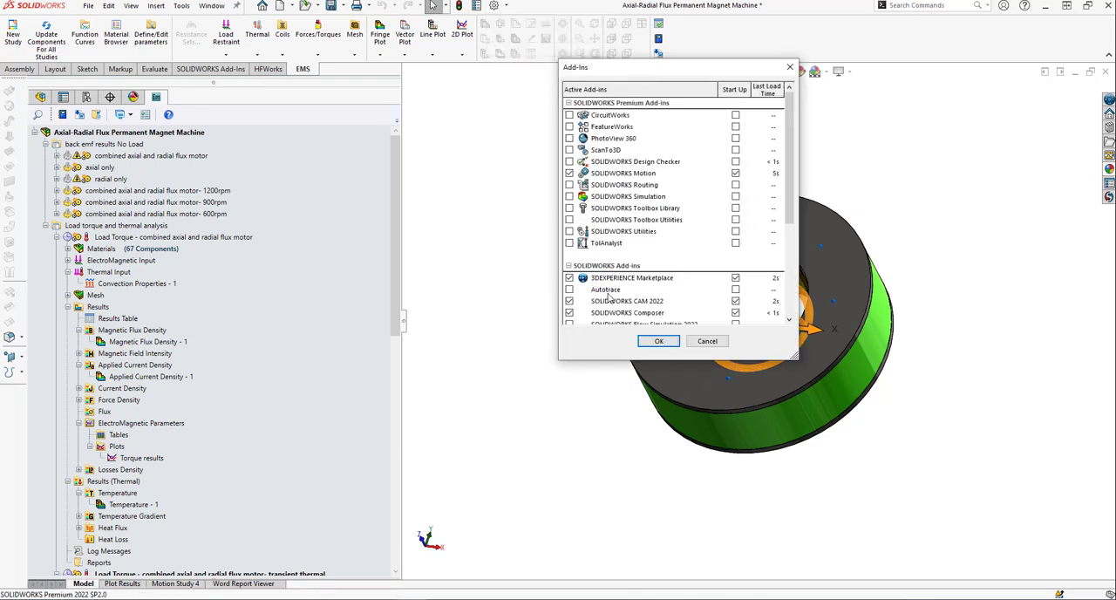
{"action": "left_click_drag", "start_coordinate": [794, 209], "coordinate": [794, 251]}
{"action": "left_click", "coordinate": [659, 341]}
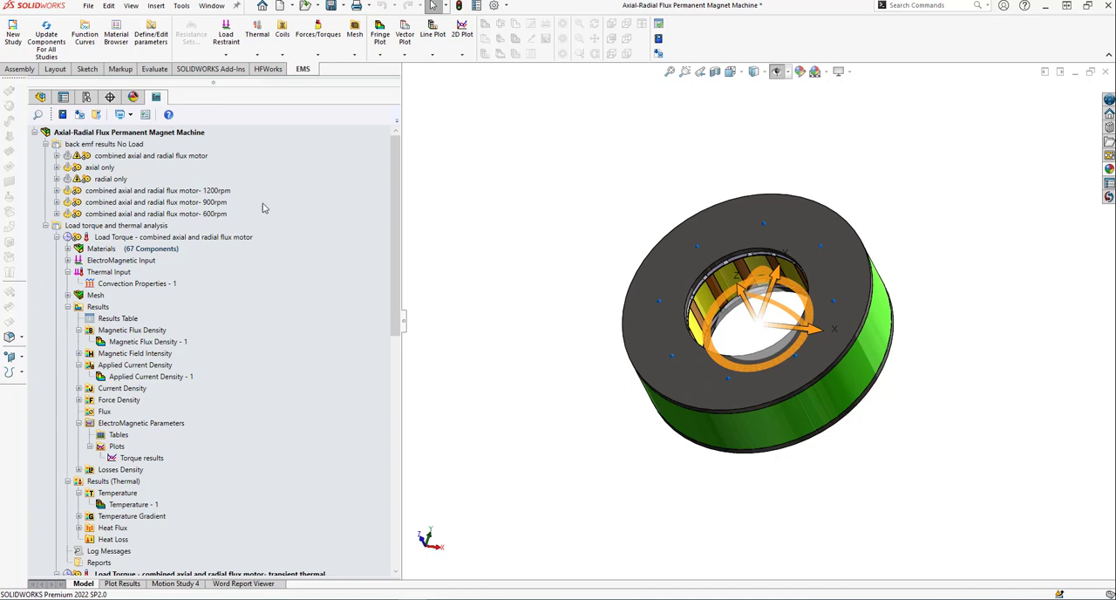
Expand the no-load combined axial and radial flux motor study and view the plot results.
{"action": "left_click", "coordinate": [56, 155]}
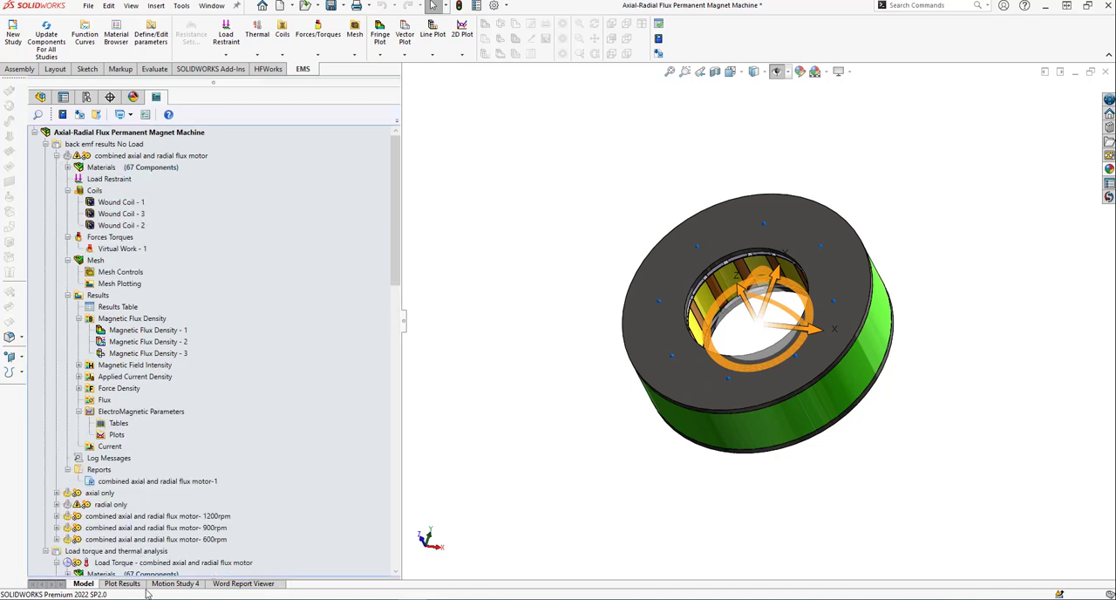
{"action": "left_click", "coordinate": [128, 586]}
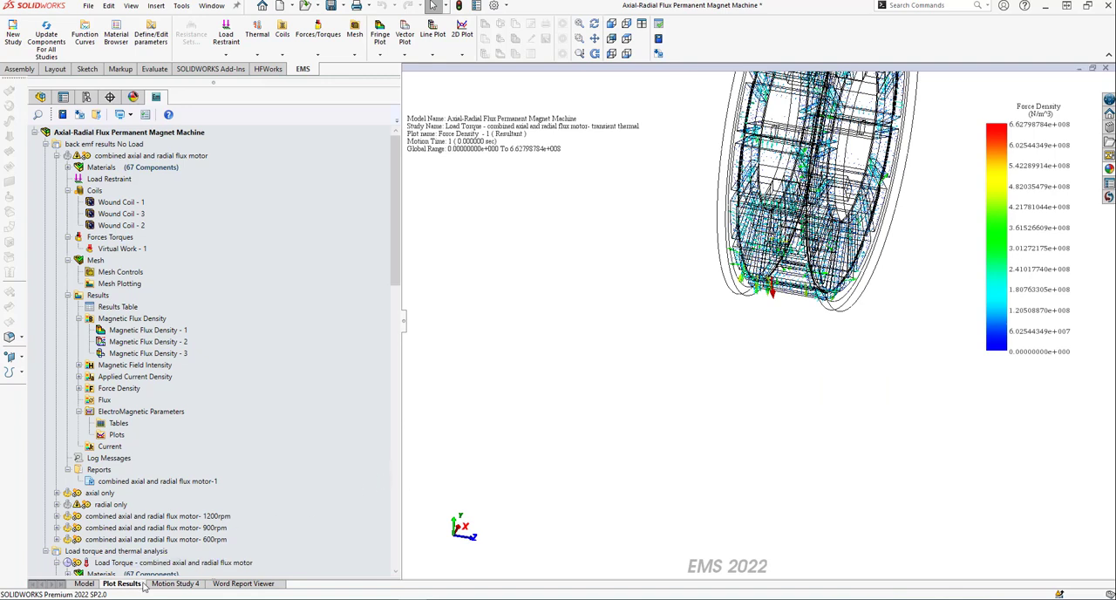
Play the rotor animation of Motion Study 4, rewind it to the start, and return to the model view.
{"action": "left_click", "coordinate": [187, 583]}
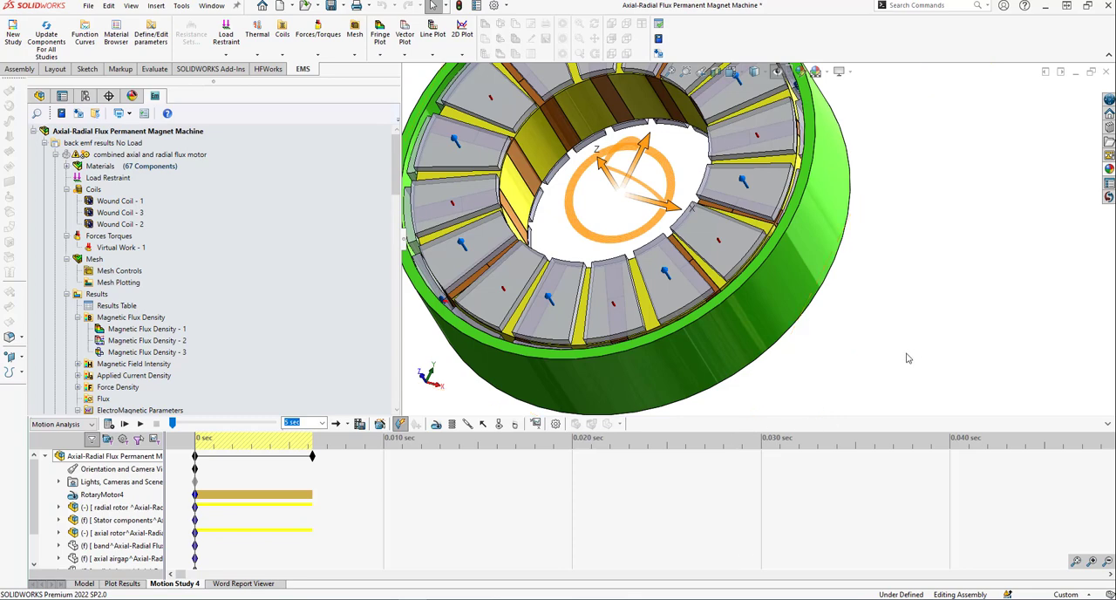
{"action": "scroll", "coordinate": [858, 302], "scroll_direction": "down", "scroll_amount": 1}
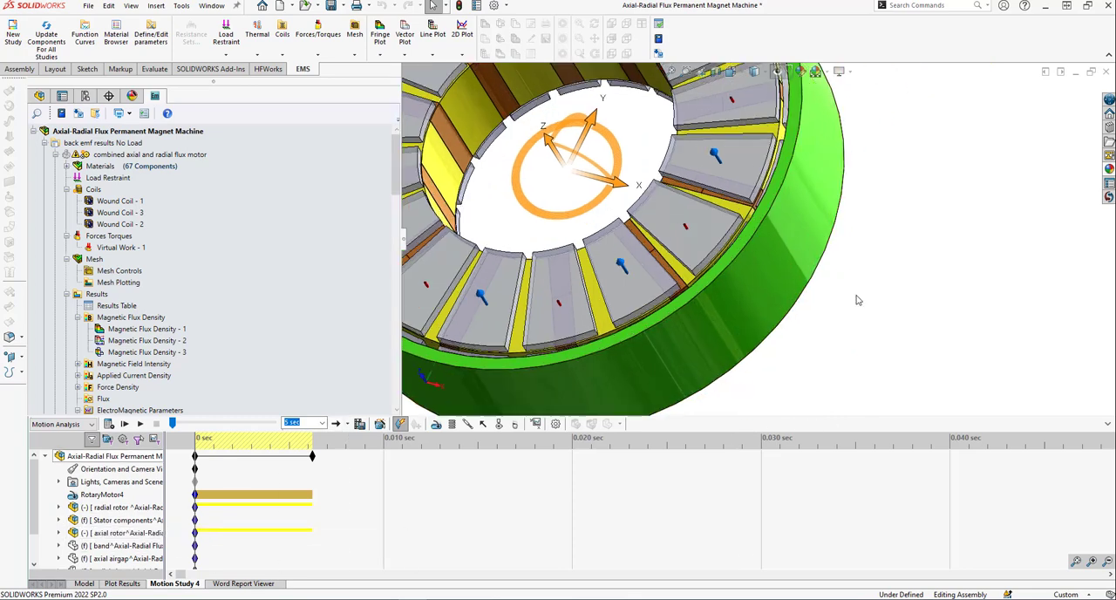
{"action": "scroll", "coordinate": [858, 303], "scroll_direction": "up", "scroll_amount": 2}
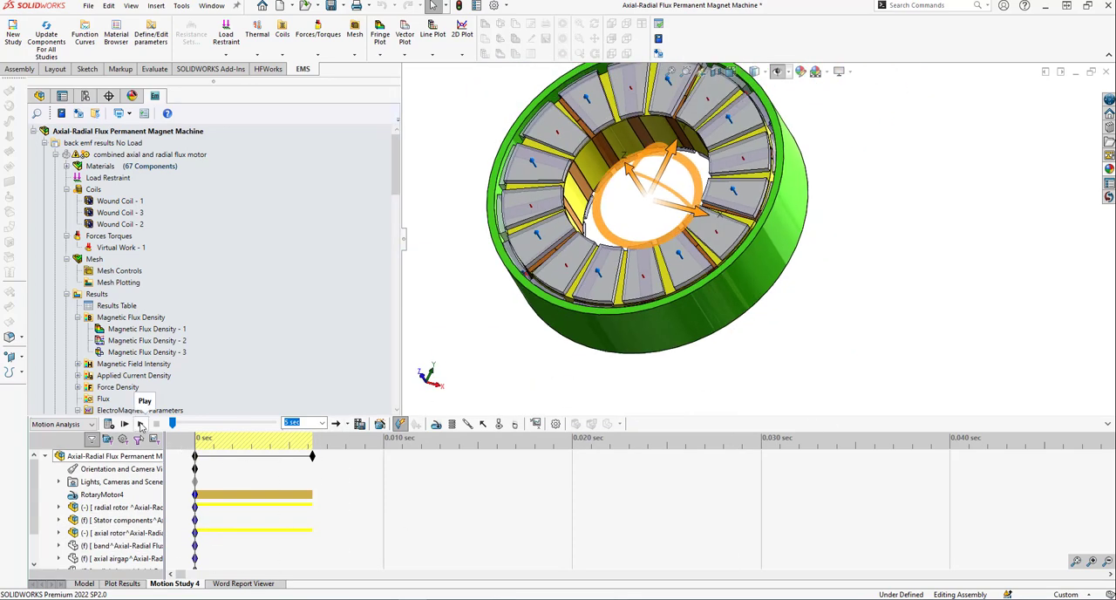
{"action": "left_click", "coordinate": [140, 424]}
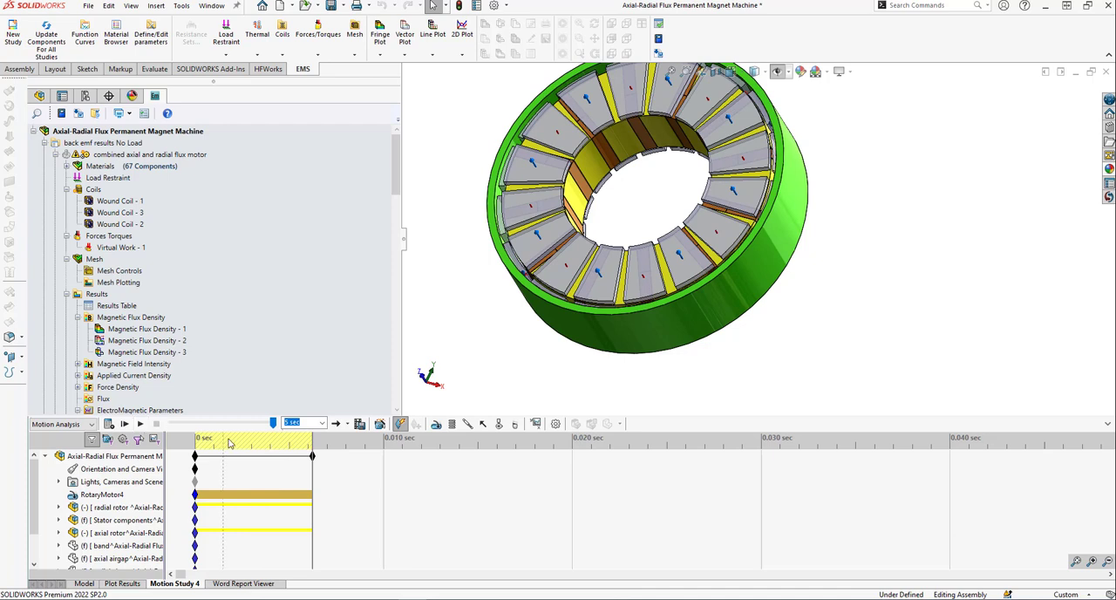
{"action": "left_click_drag", "start_coordinate": [273, 423], "coordinate": [173, 424]}
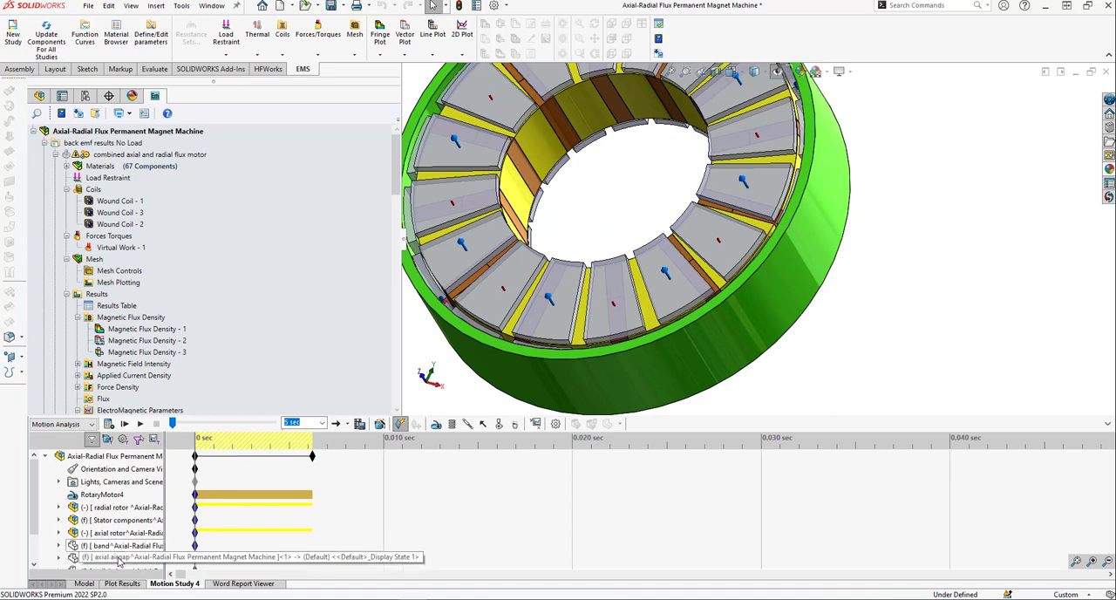
{"action": "left_click", "coordinate": [85, 584]}
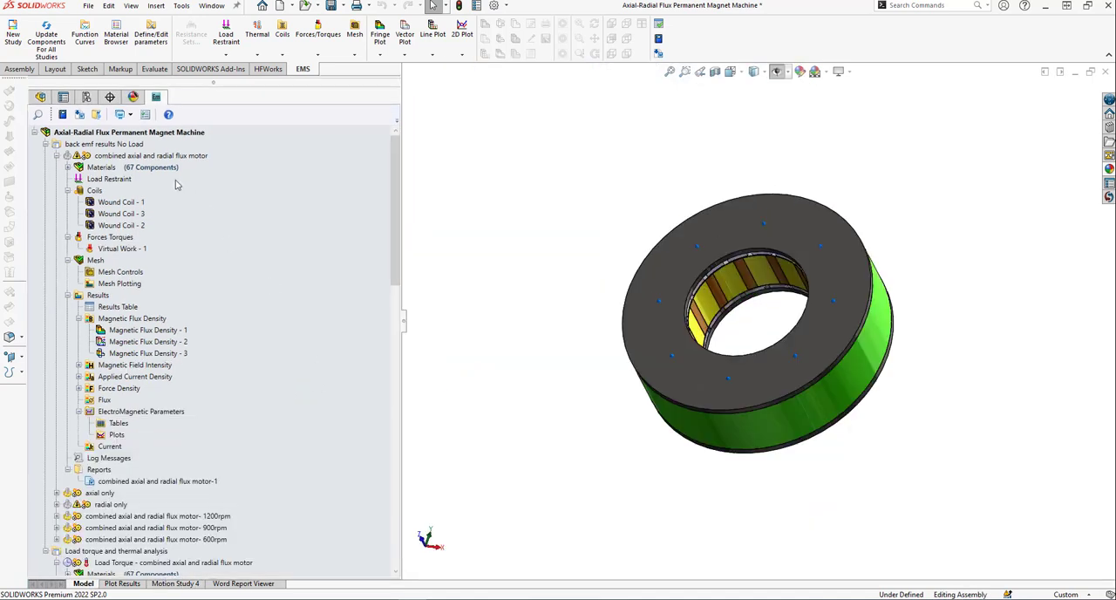
Open the study properties of the combined axial and radial flux motor in the back emf results No Load group.
{"action": "left_click", "coordinate": [140, 145]}
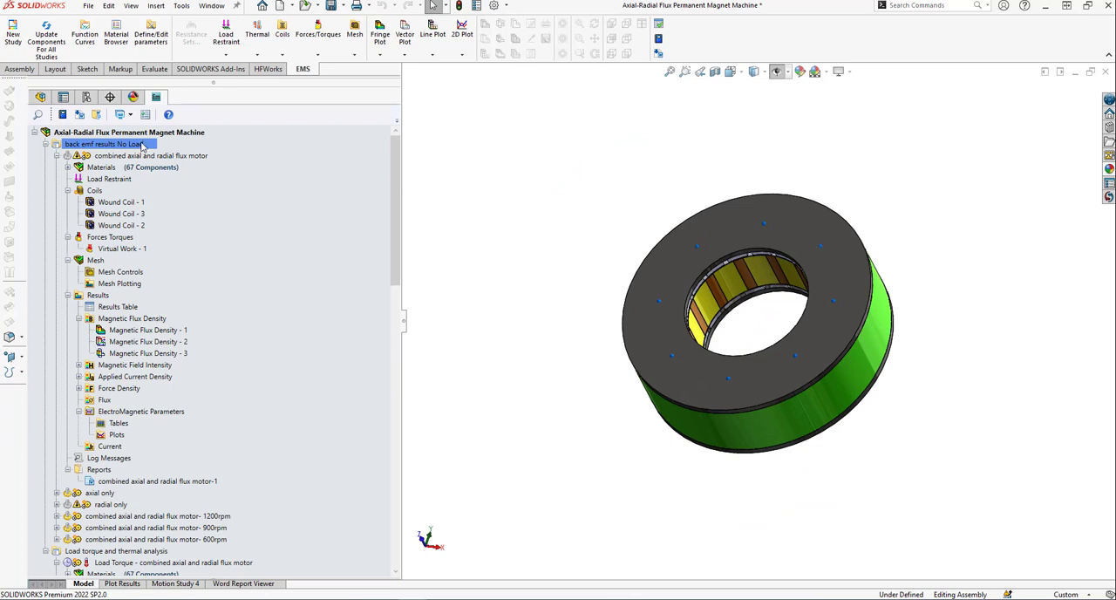
{"action": "right_click", "coordinate": [142, 146]}
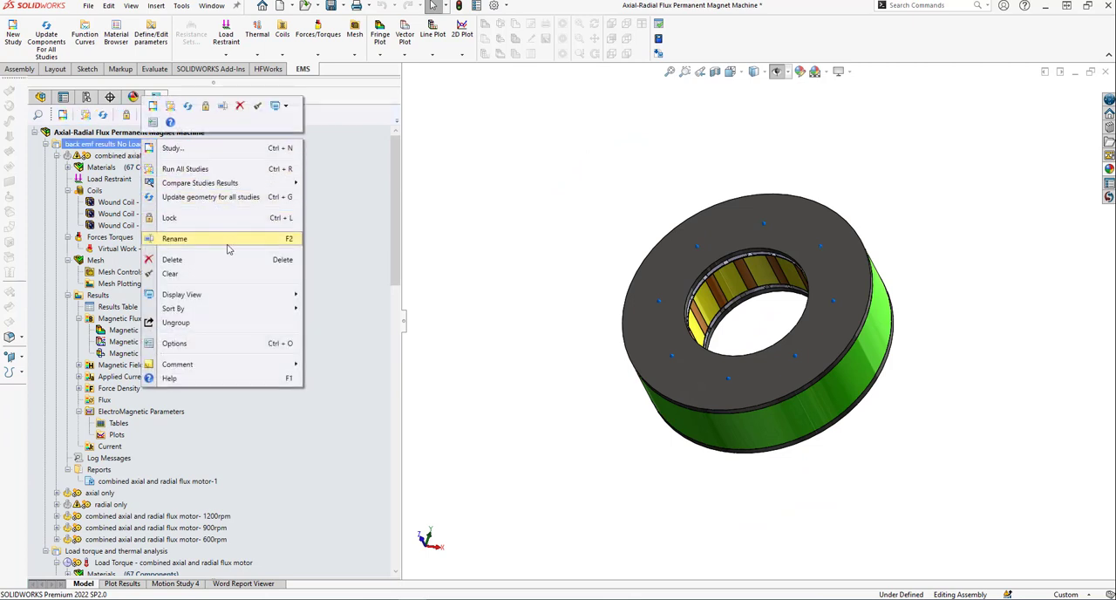
{"action": "left_click", "coordinate": [119, 157]}
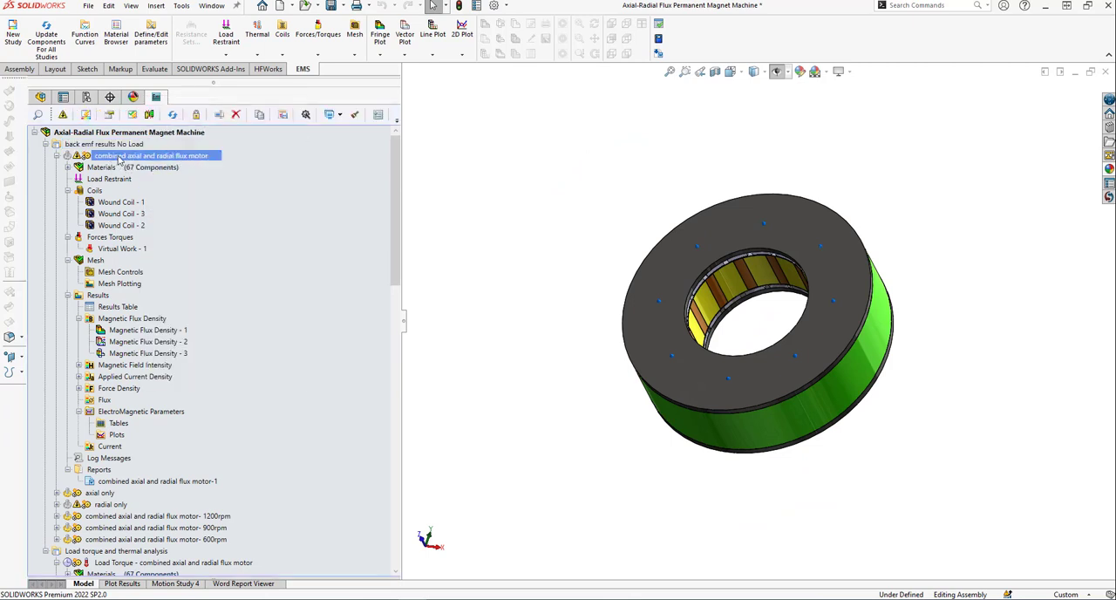
{"action": "right_click", "coordinate": [119, 159]}
{"action": "left_click", "coordinate": [165, 207]}
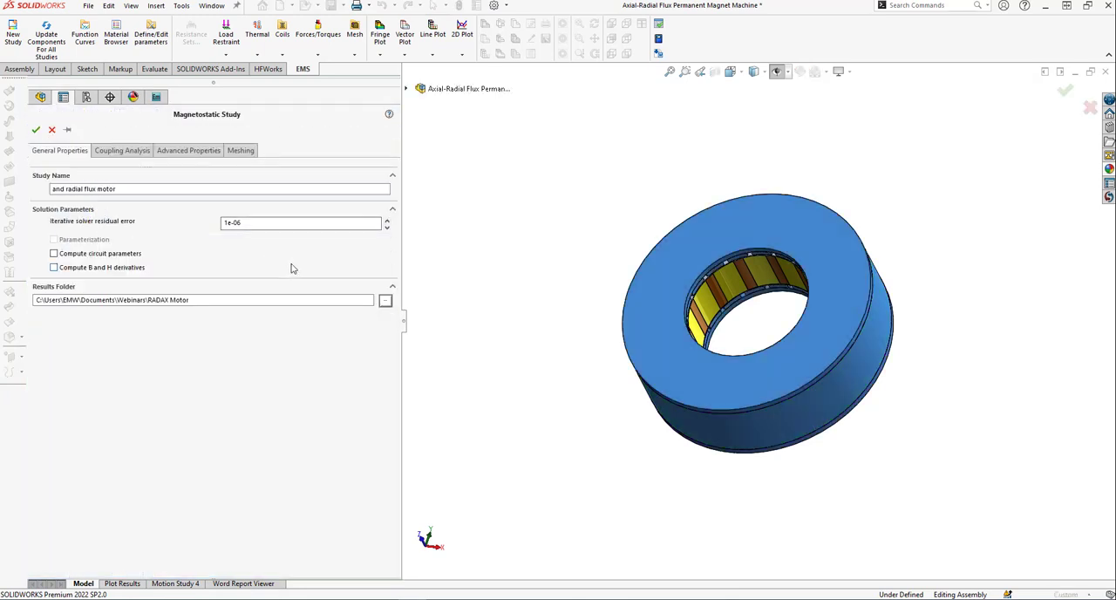
Review the study's motion coupling settings, including the linked motion study options, and close the study properties without changes.
{"action": "left_click", "coordinate": [123, 151]}
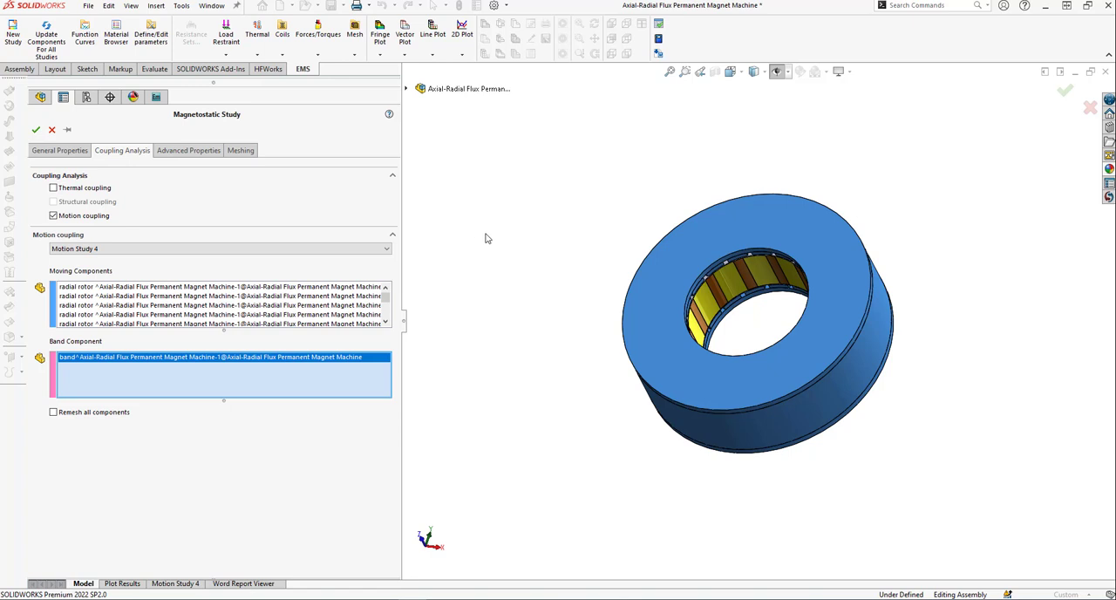
{"action": "left_click", "coordinate": [352, 249]}
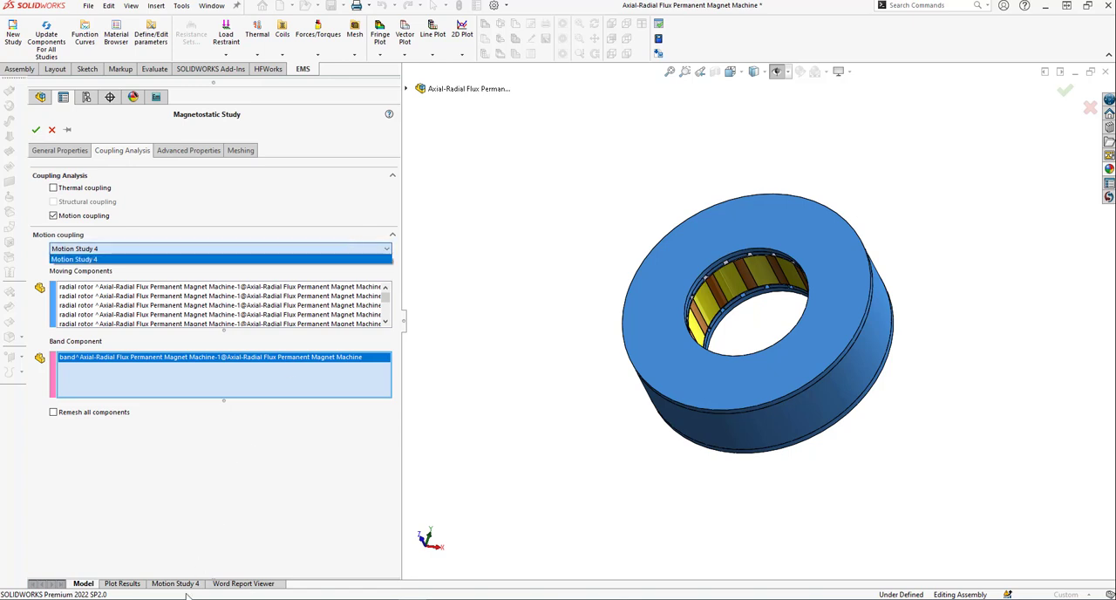
{"action": "left_click", "coordinate": [302, 209]}
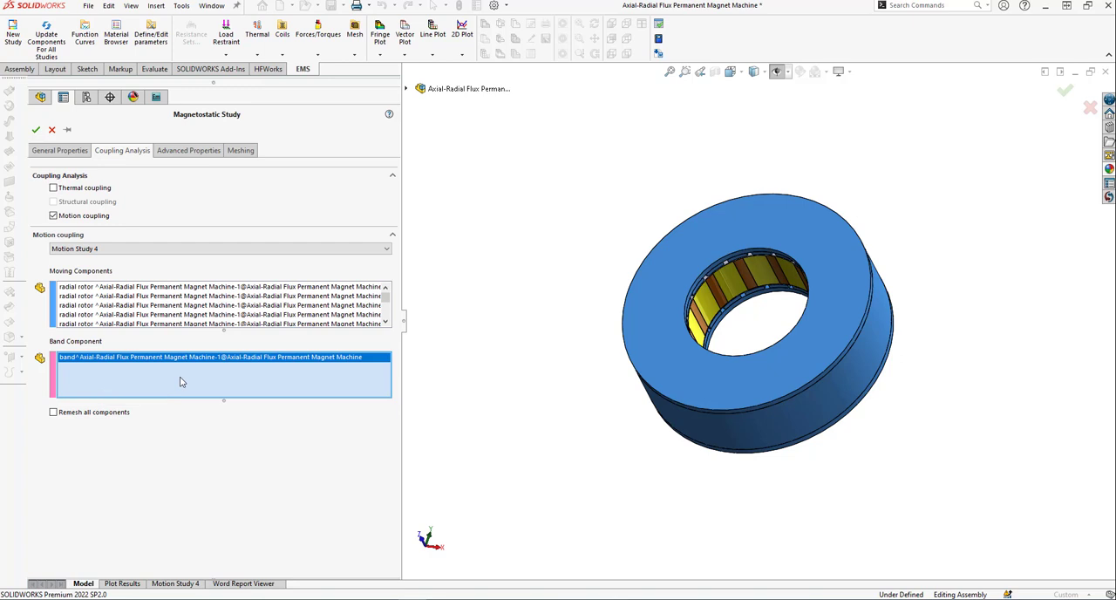
{"action": "left_click", "coordinate": [52, 131]}
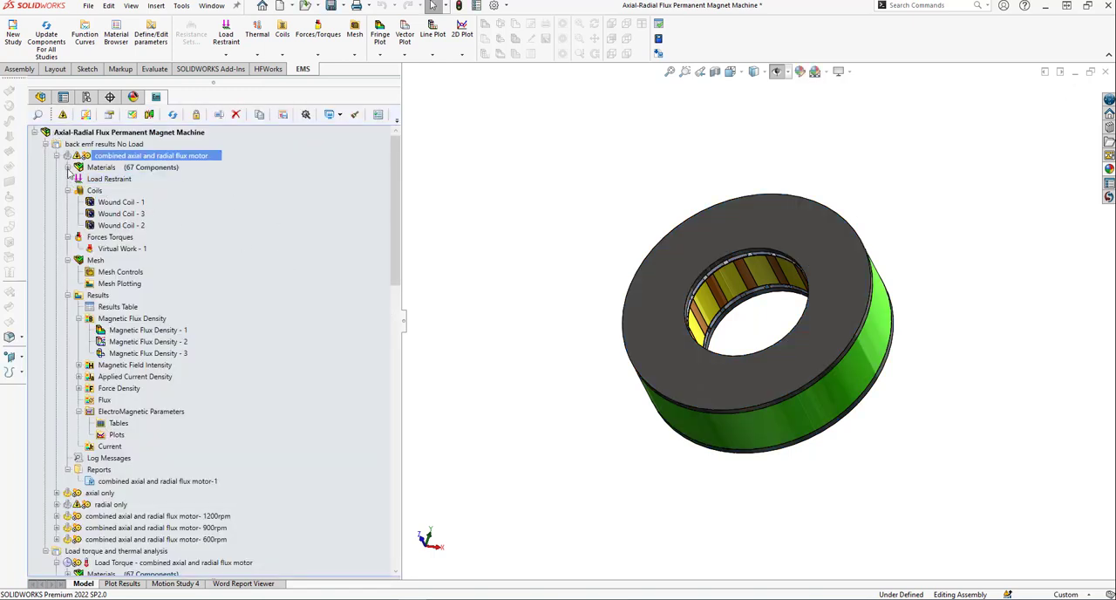
Expand the materials list of the combined axial and radial flux motor study, review the assigned materials, and collapse it.
{"action": "left_click", "coordinate": [68, 166]}
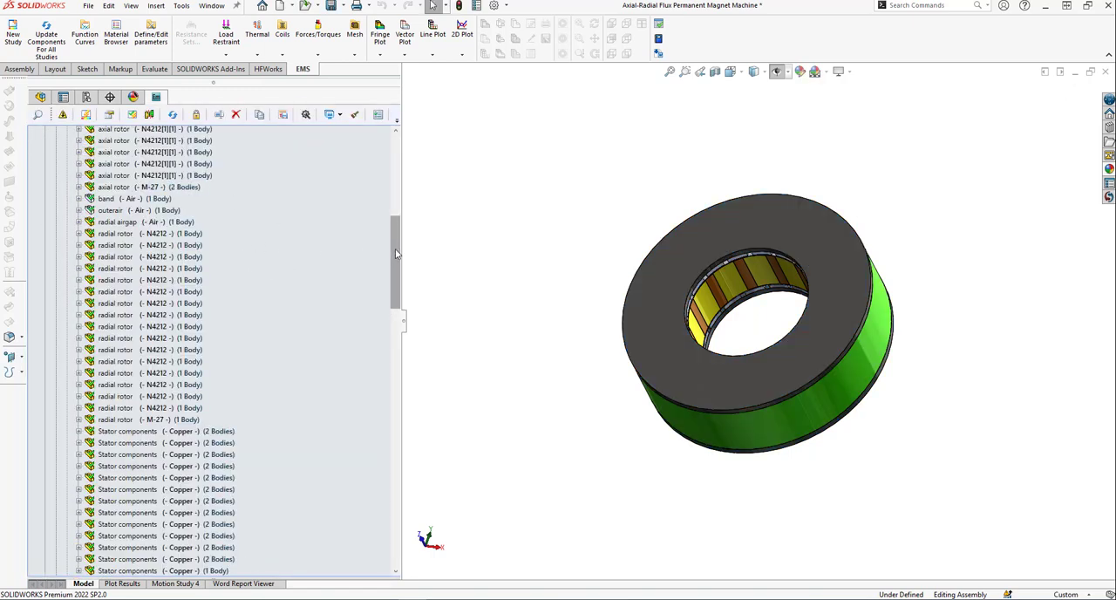
{"action": "left_click_drag", "start_coordinate": [396, 254], "coordinate": [397, 164]}
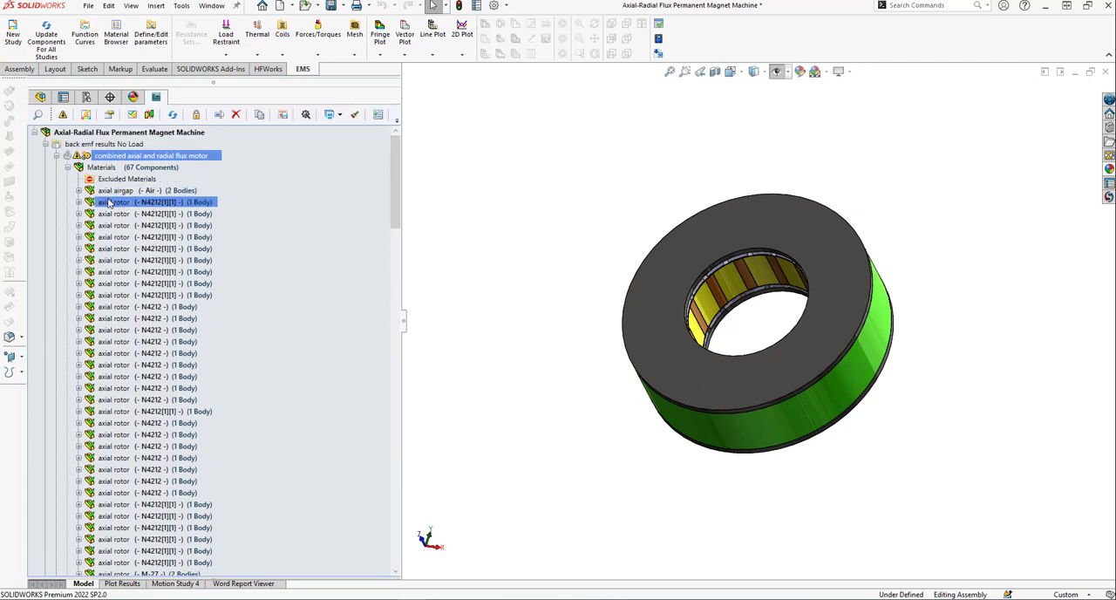
{"action": "left_click", "coordinate": [68, 167]}
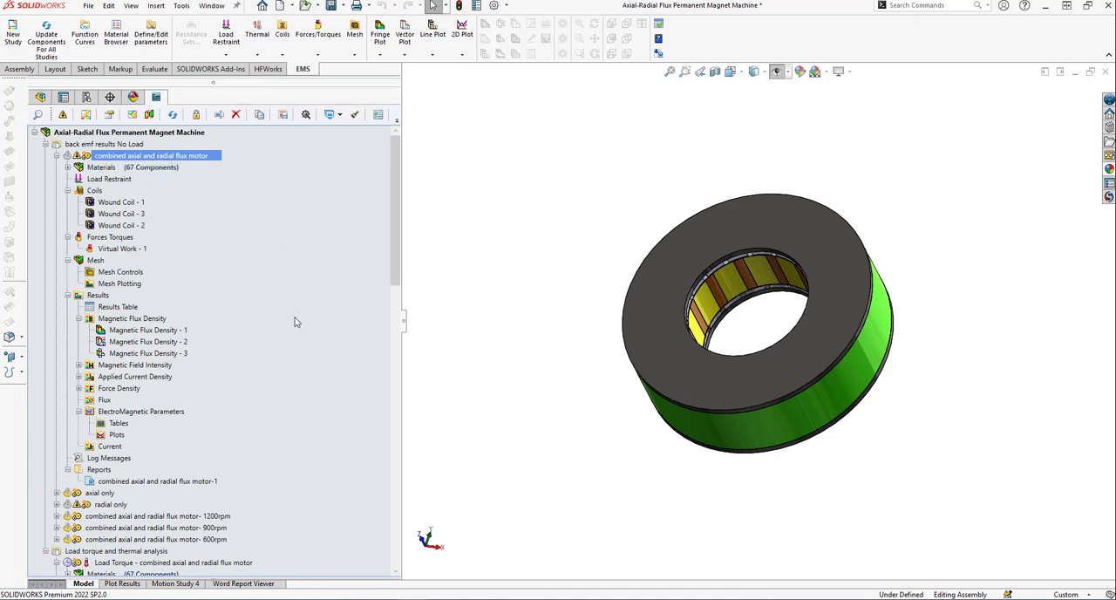
Show the results table of the combined axial and radial flux motor study, widen its window, and display the BackEMF results.
{"action": "left_click", "coordinate": [135, 307]}
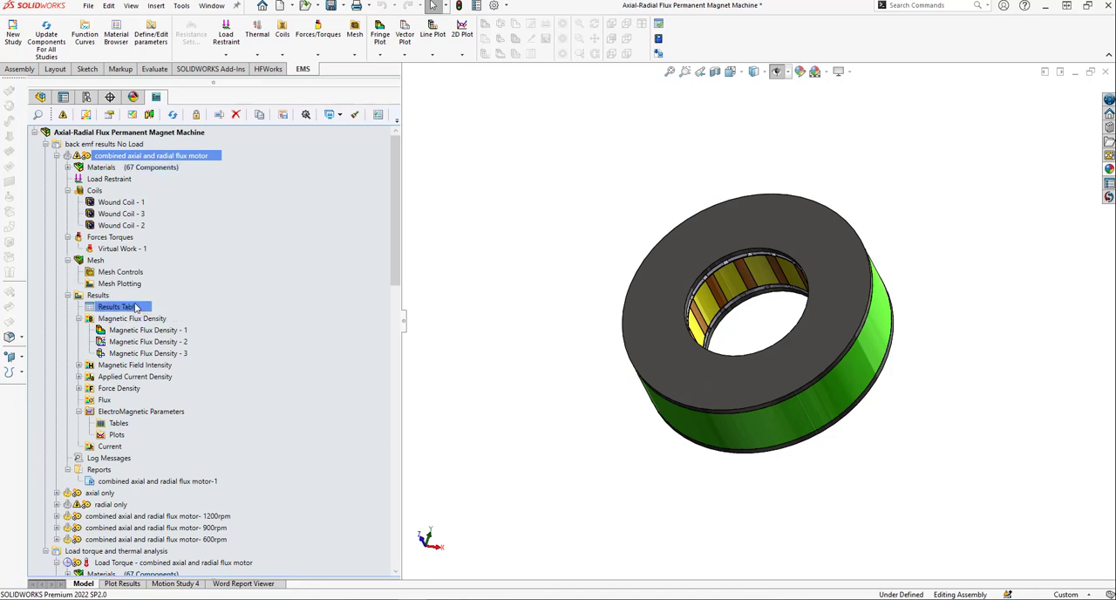
{"action": "right_click", "coordinate": [136, 307]}
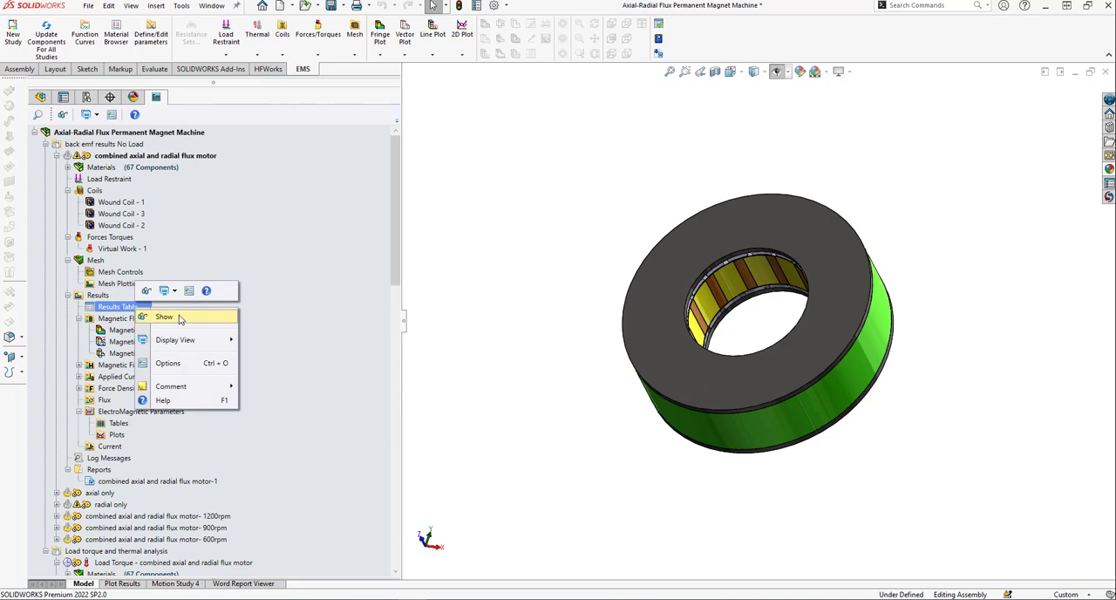
{"action": "left_click", "coordinate": [181, 316]}
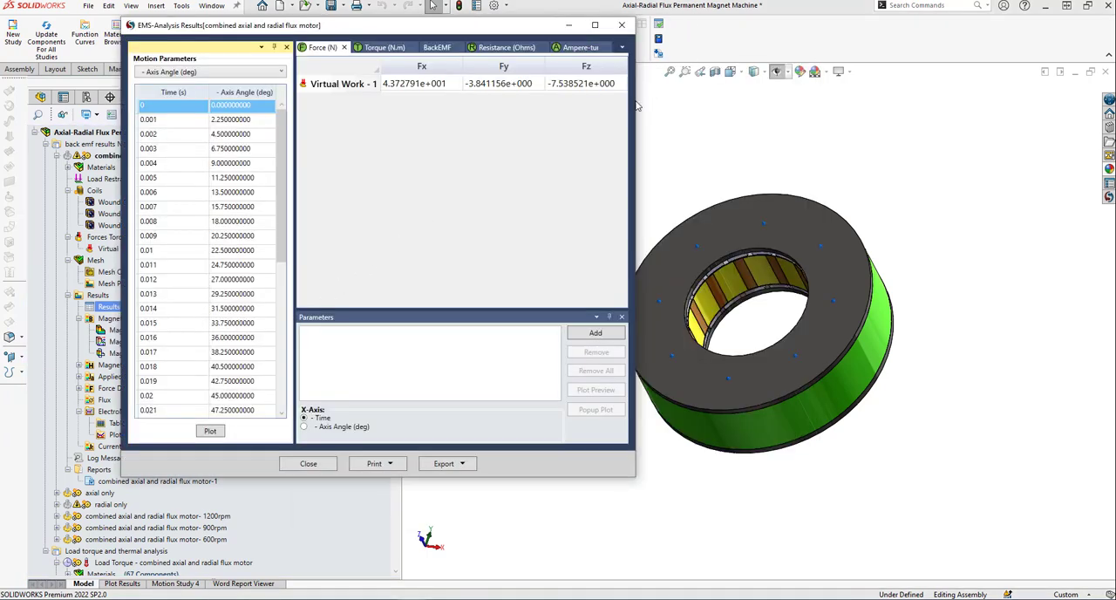
{"action": "left_click_drag", "start_coordinate": [636, 105], "coordinate": [816, 104]}
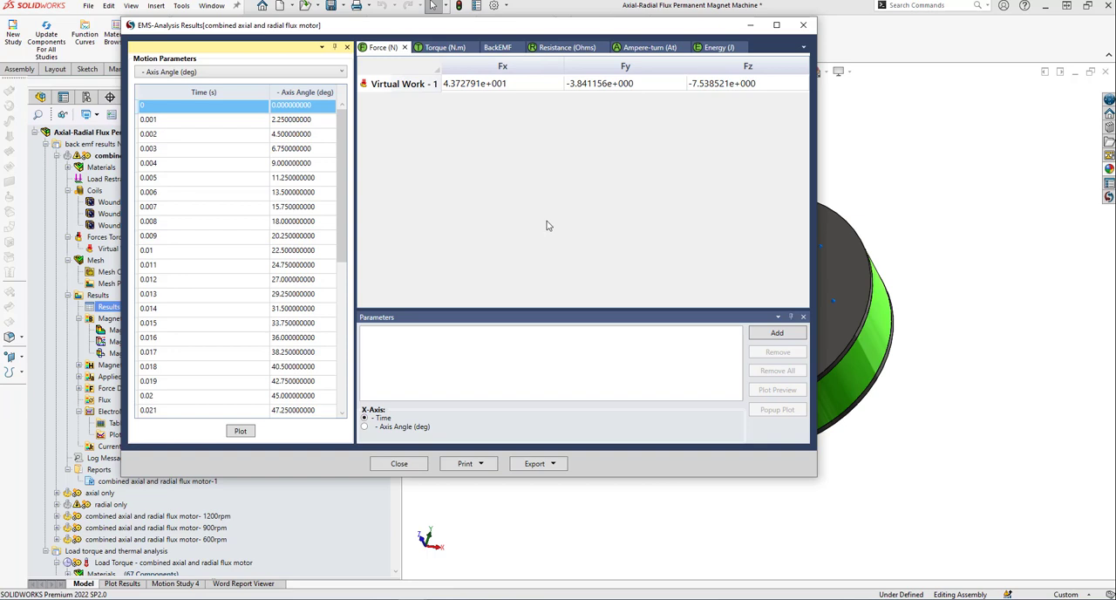
{"action": "left_click", "coordinate": [496, 48]}
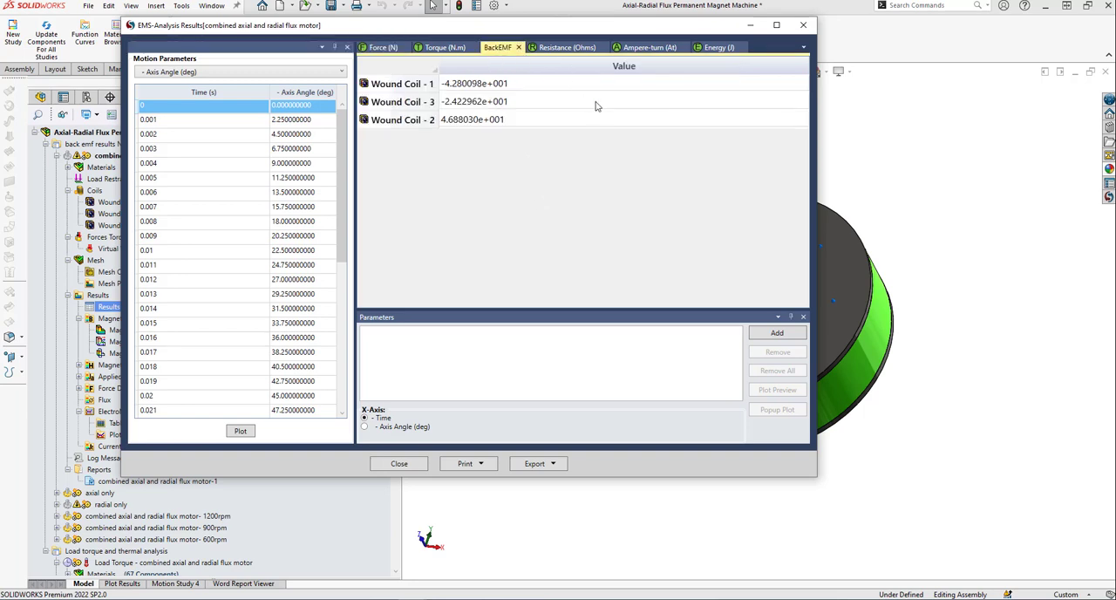
Add the BackEMF of Wound Coils 1, 3 and 2 as parameters, view their popup plot against time, and close the chart.
{"action": "left_click", "coordinate": [538, 88]}
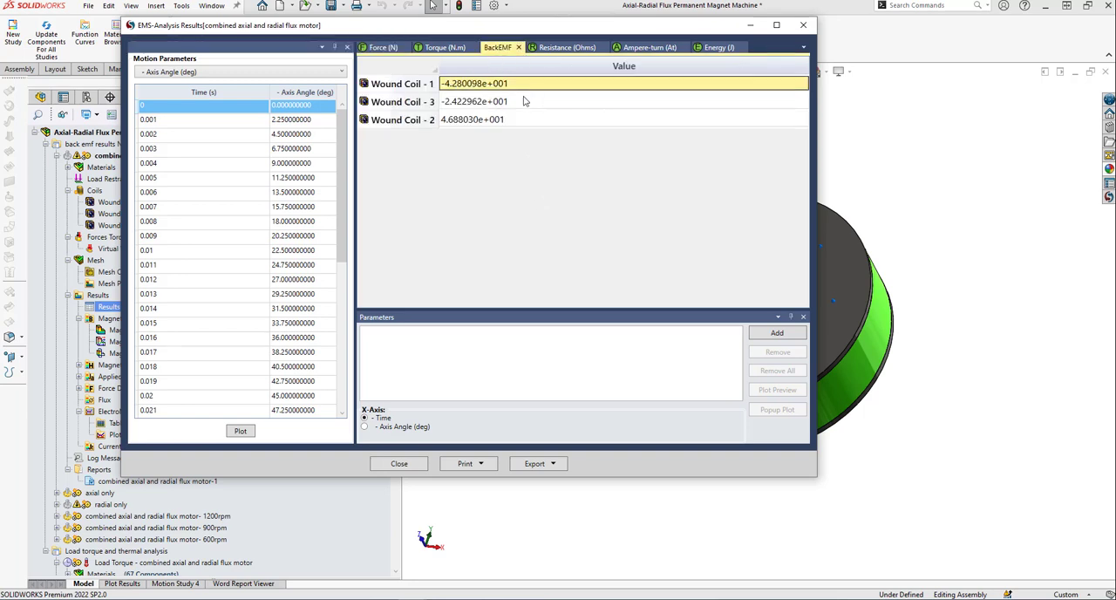
{"action": "left_click", "coordinate": [524, 101], "text": "ctrl"}
{"action": "left_click", "coordinate": [521, 121], "text": "ctrl"}
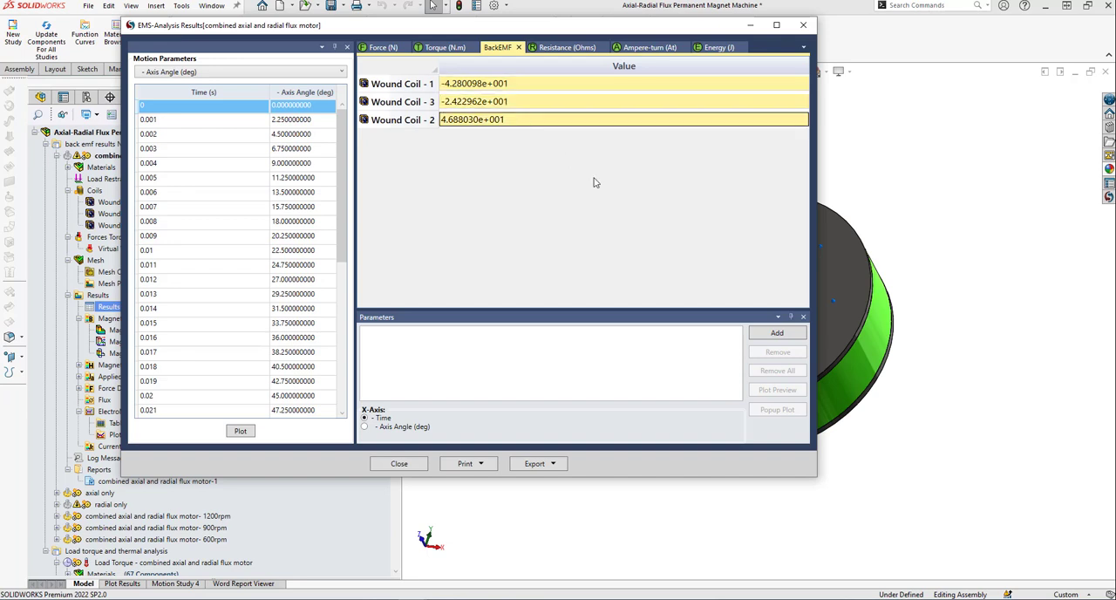
{"action": "left_click", "coordinate": [773, 333]}
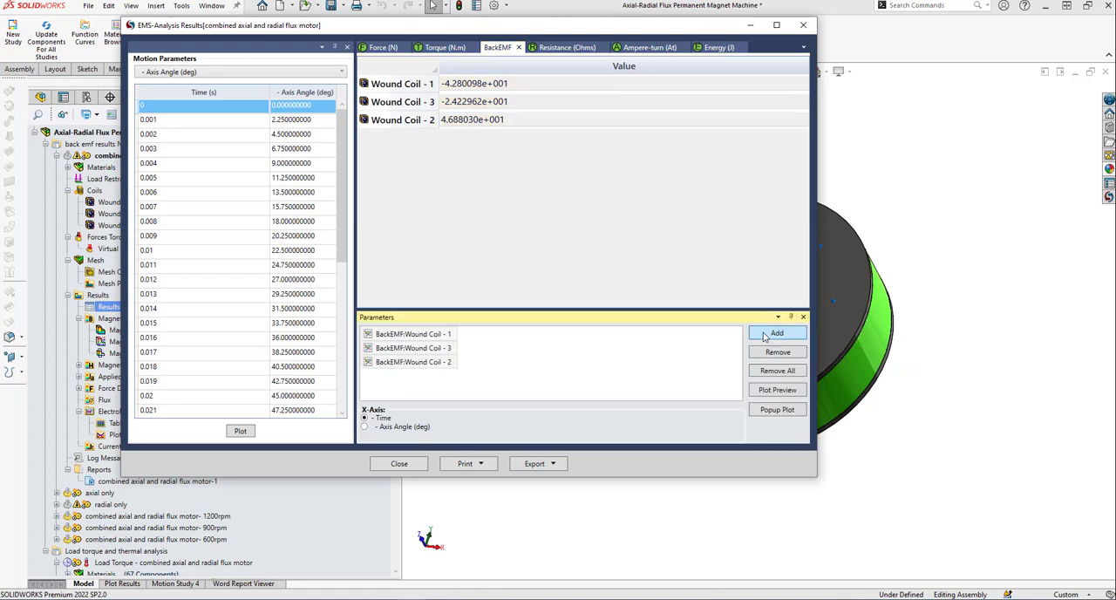
{"action": "left_click", "coordinate": [779, 410]}
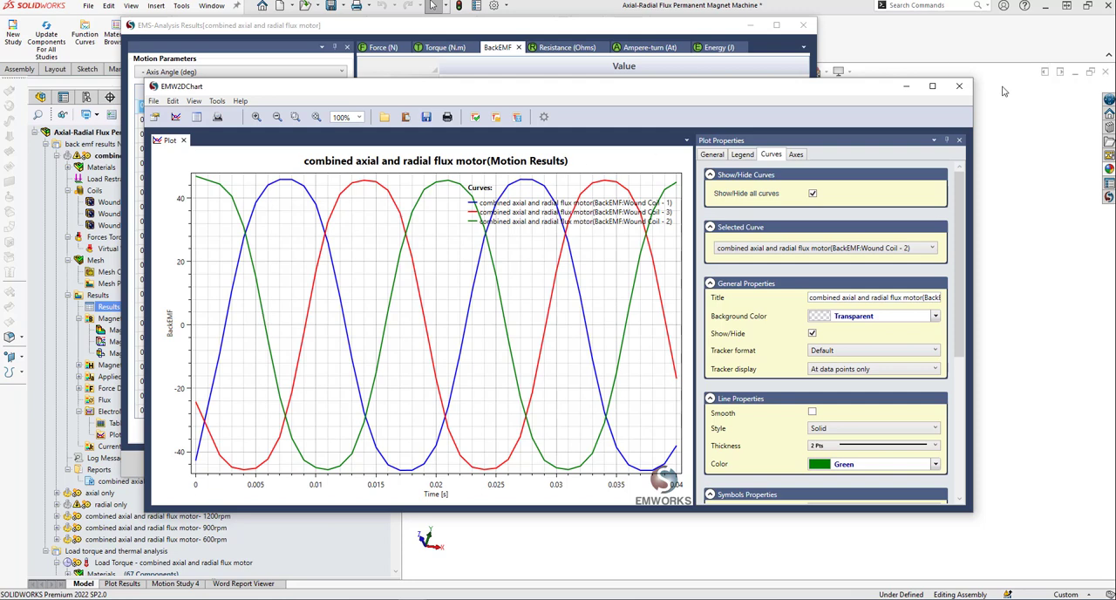
{"action": "left_click", "coordinate": [959, 86]}
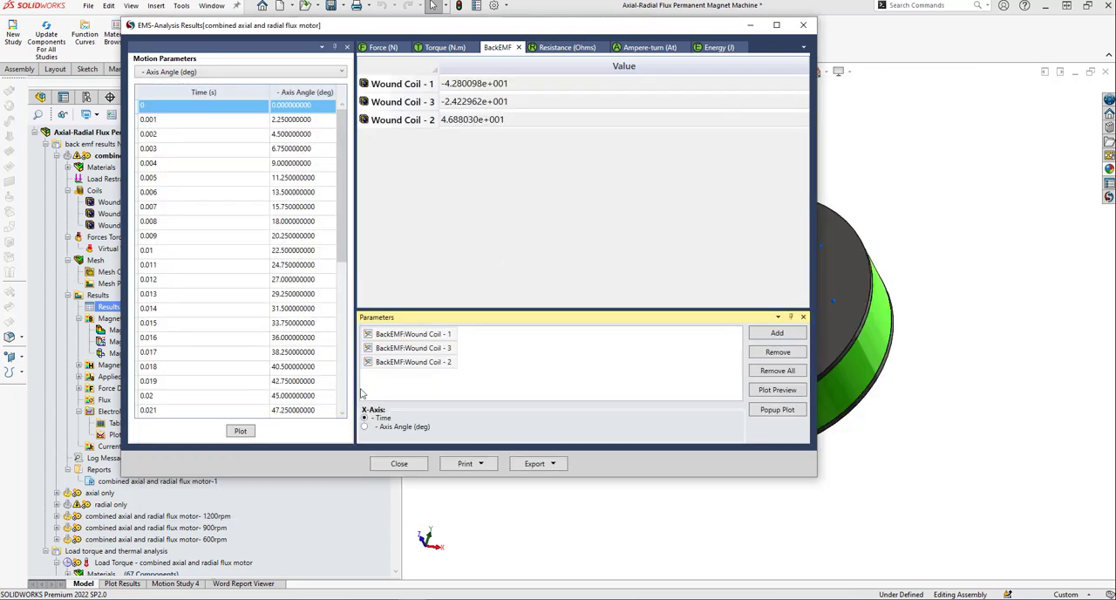
Plot the three coils' BackEMF against Axis Angle (deg) in a popup chart, examine the curves, and close the chart.
{"action": "left_click", "coordinate": [365, 427]}
{"action": "left_click", "coordinate": [775, 410]}
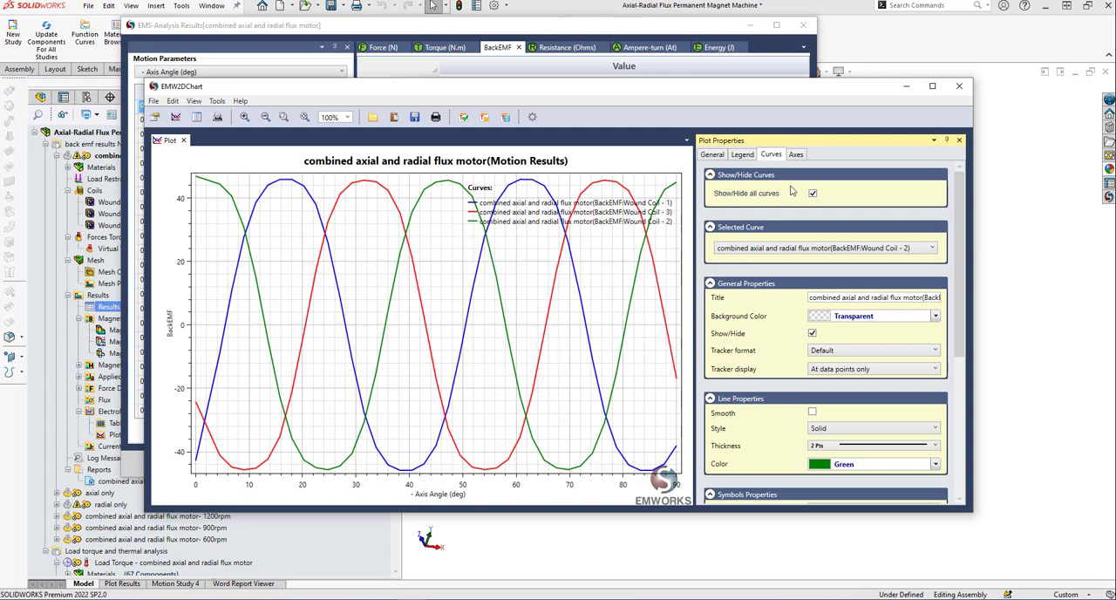
{"action": "left_click", "coordinate": [960, 88]}
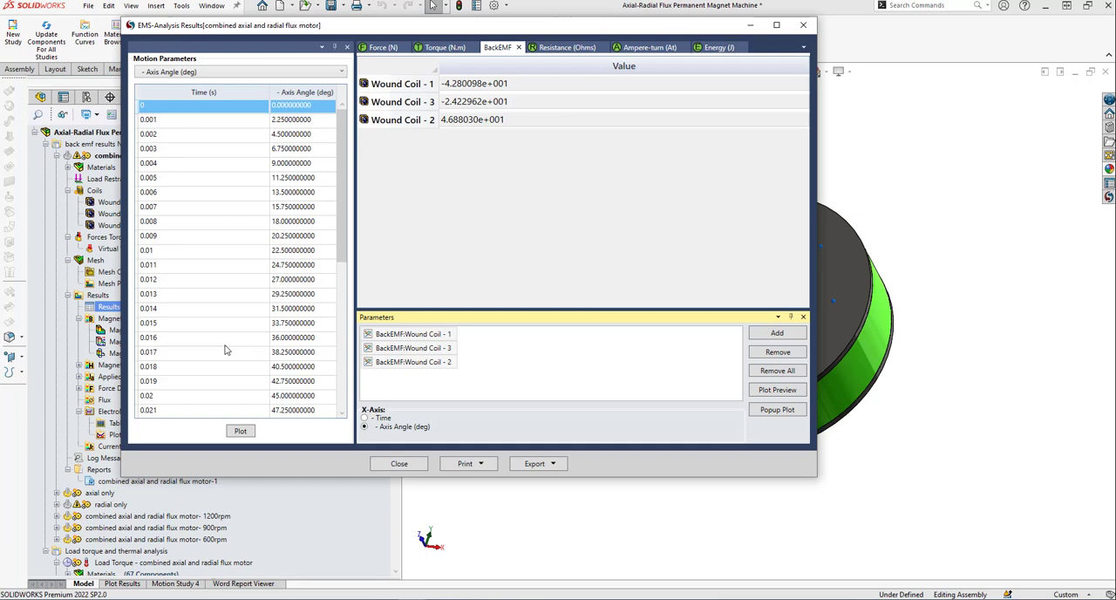
Plot the Axis Angle motion parameter as a function of time, then close the chart and the results table.
{"action": "left_click", "coordinate": [241, 434]}
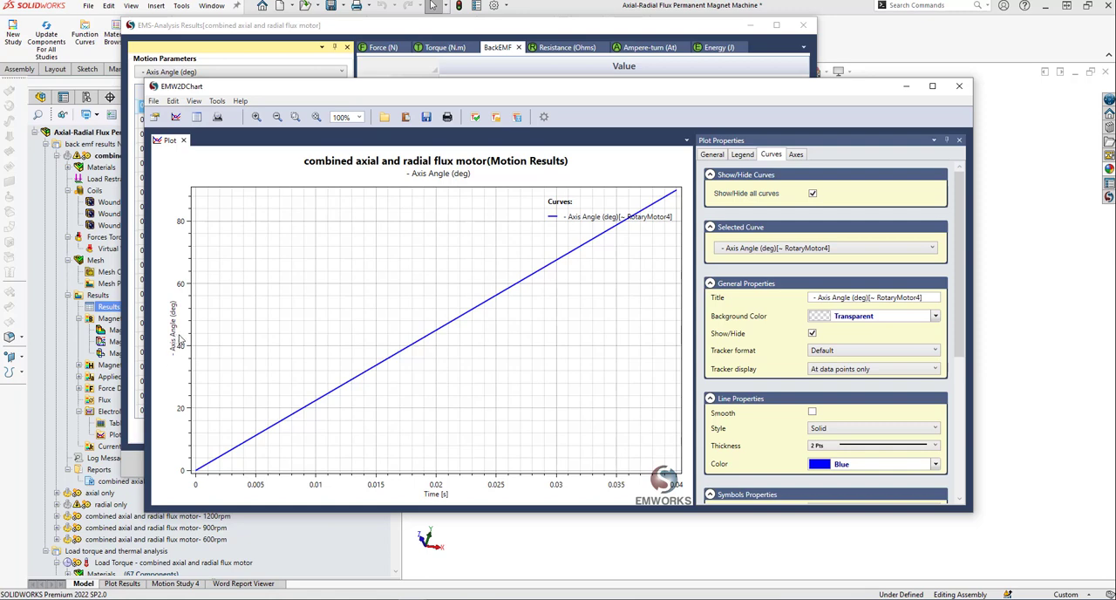
{"action": "left_click", "coordinate": [961, 87]}
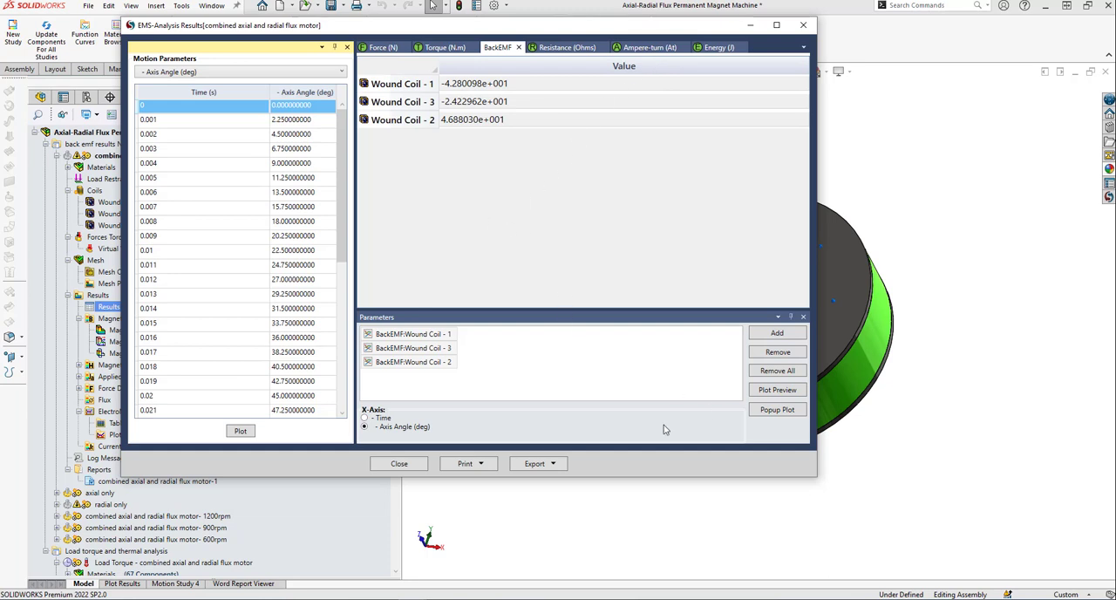
{"action": "left_click", "coordinate": [400, 464]}
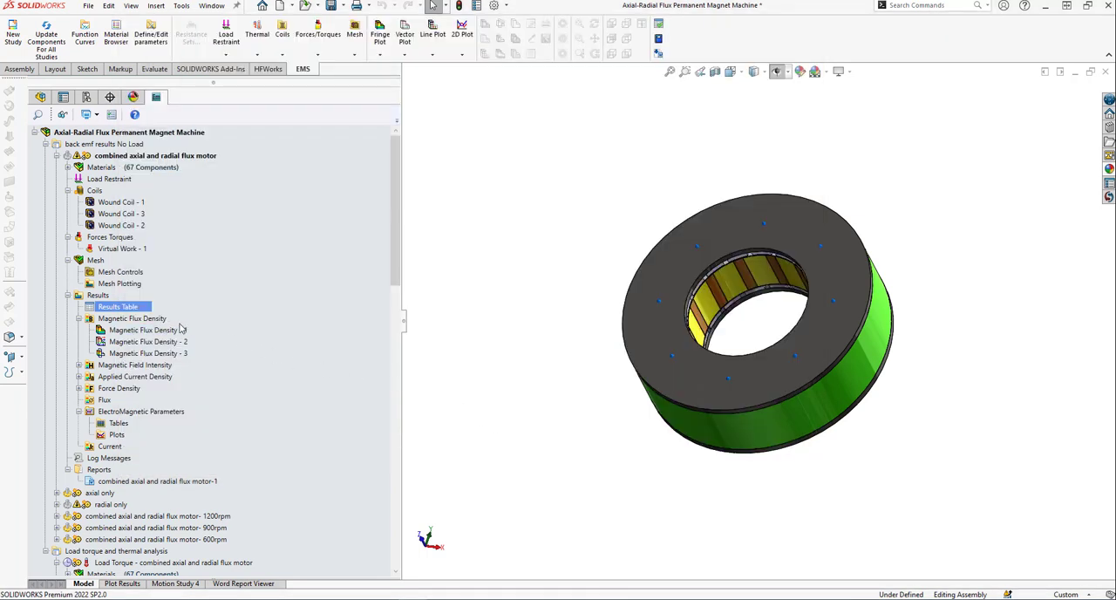
Show the Magnetic Flux Density - 1 fringe plot, animate it versus time, then stop and close the animation.
{"action": "left_click", "coordinate": [117, 330]}
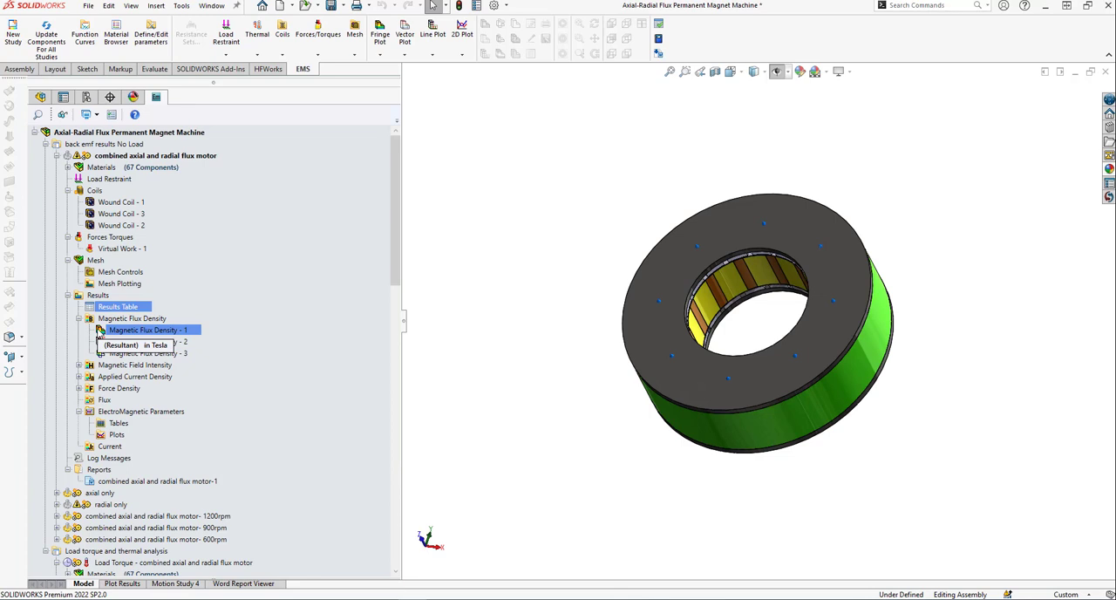
{"action": "double_click", "coordinate": [100, 330]}
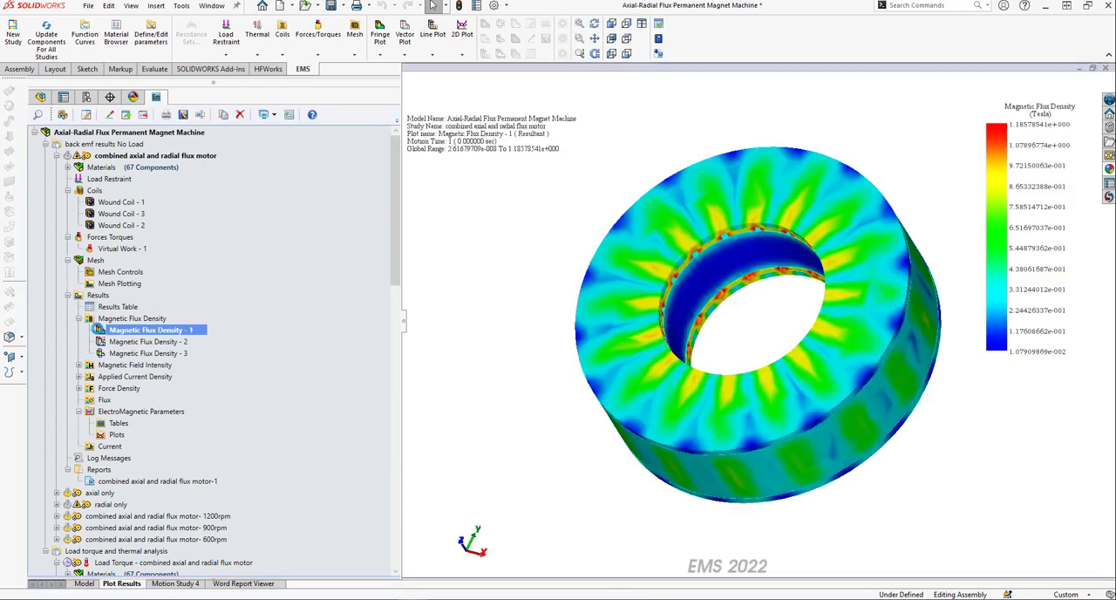
{"action": "right_click", "coordinate": [194, 334]}
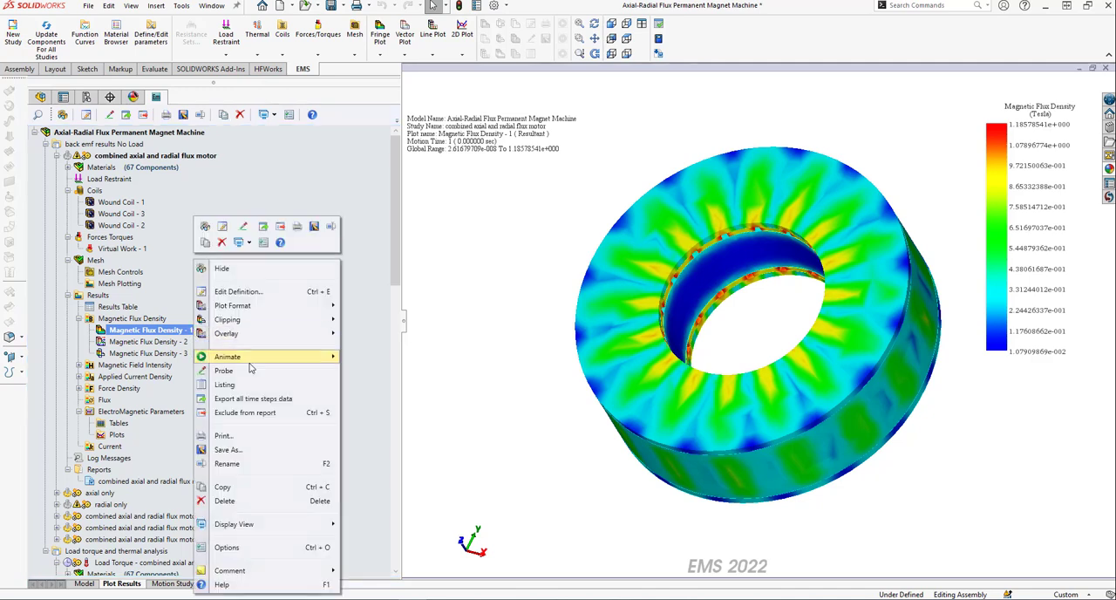
{"action": "mouse_move", "coordinate": [262, 357]}
{"action": "left_click", "coordinate": [394, 359]}
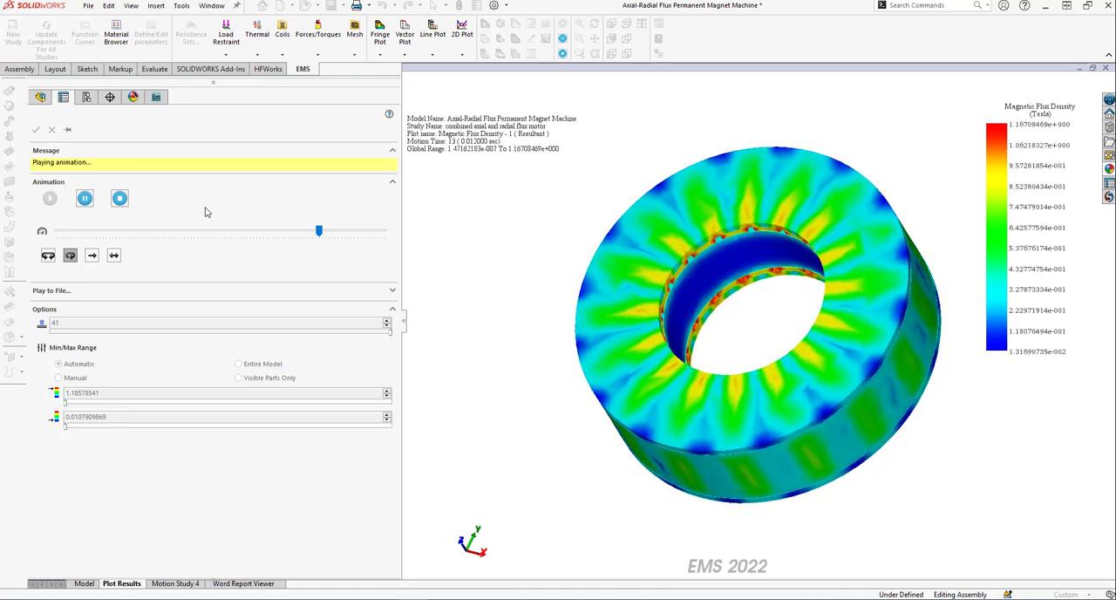
{"action": "left_click", "coordinate": [119, 198]}
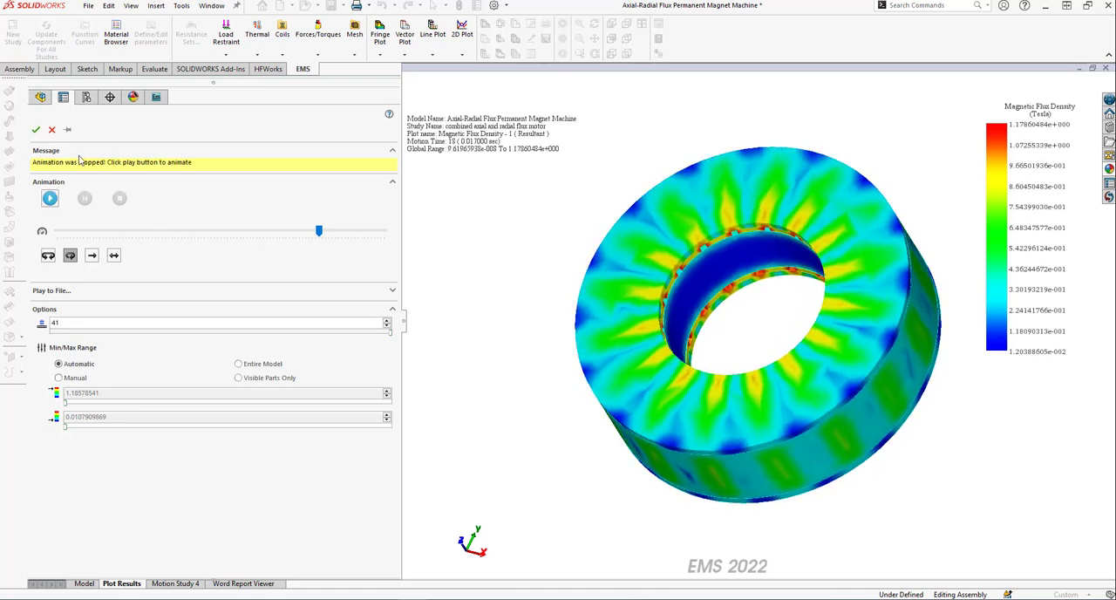
{"action": "left_click", "coordinate": [36, 129]}
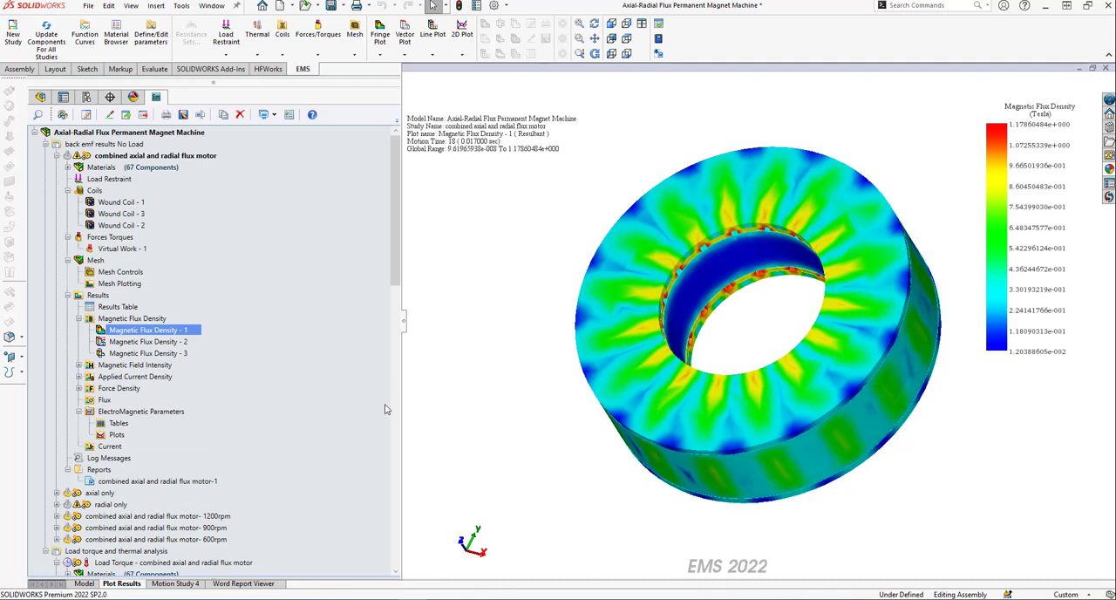
Edit the Magnetic Flux Density - 1 definition to show the plot only on the Stator Core component.
{"action": "right_click", "coordinate": [186, 334]}
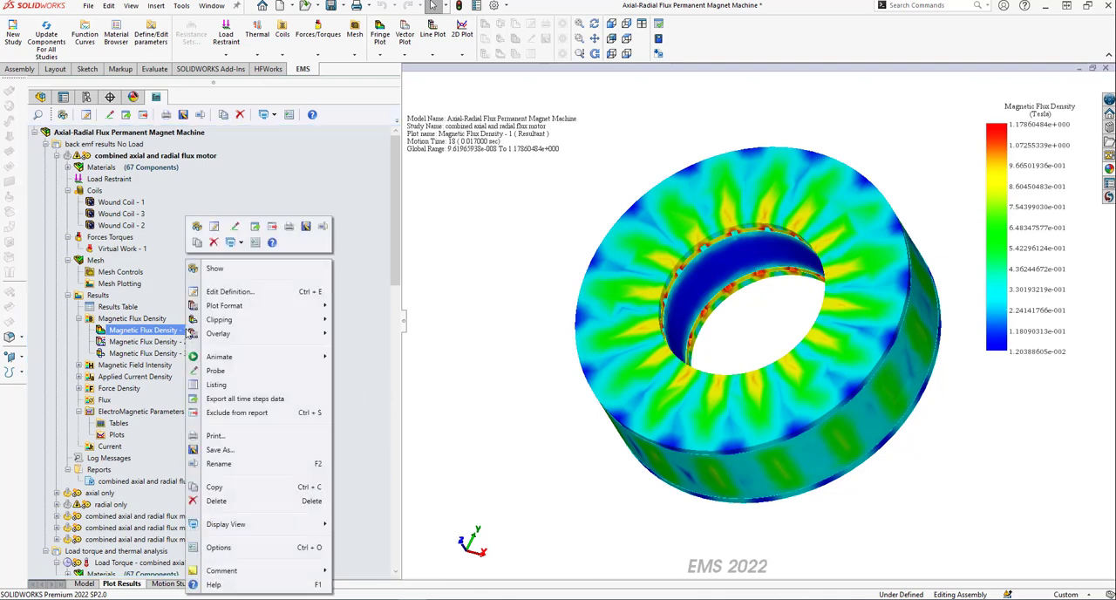
{"action": "left_click", "coordinate": [229, 295]}
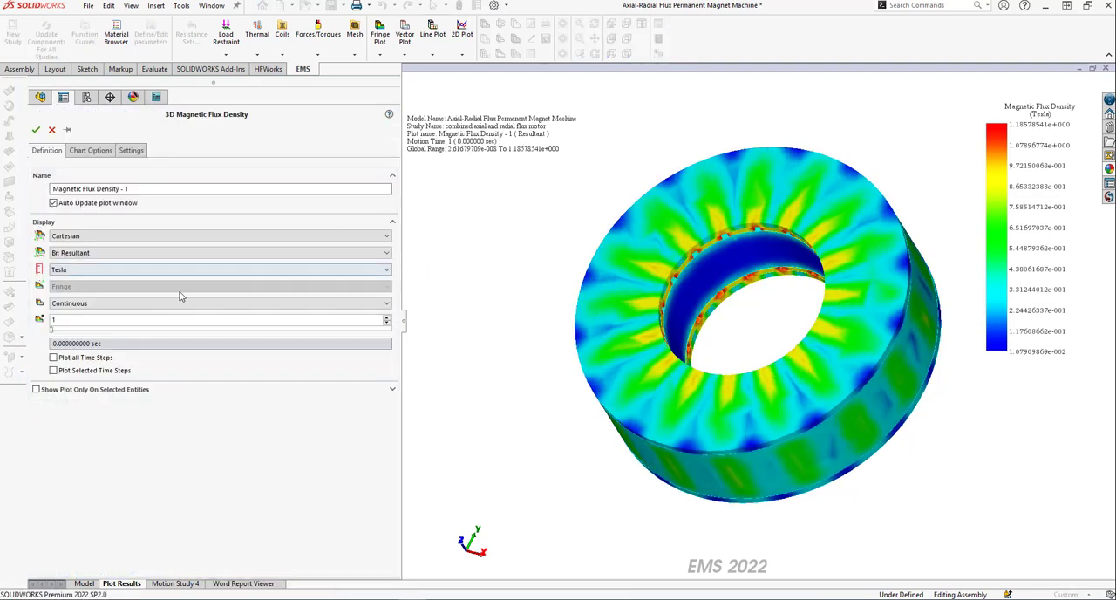
{"action": "left_click", "coordinate": [36, 390]}
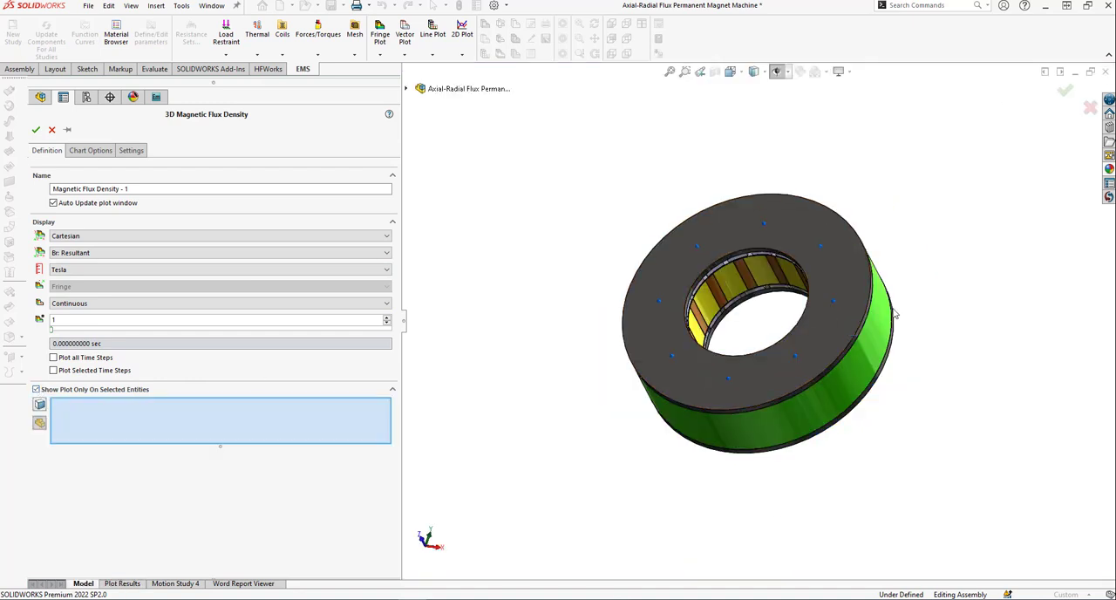
{"action": "left_click", "coordinate": [407, 90]}
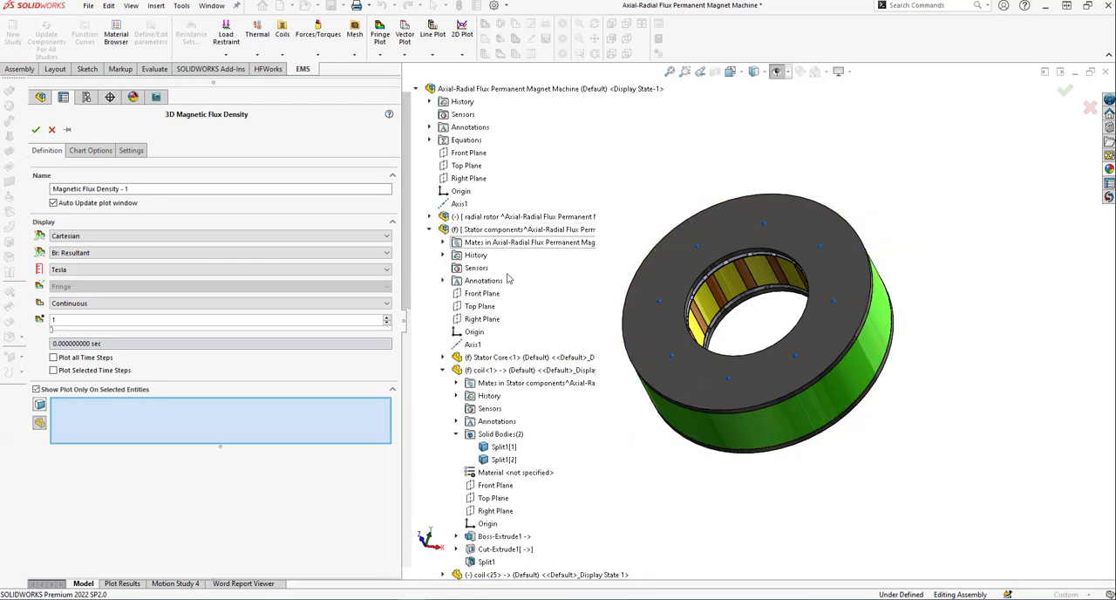
{"action": "left_click", "coordinate": [497, 363]}
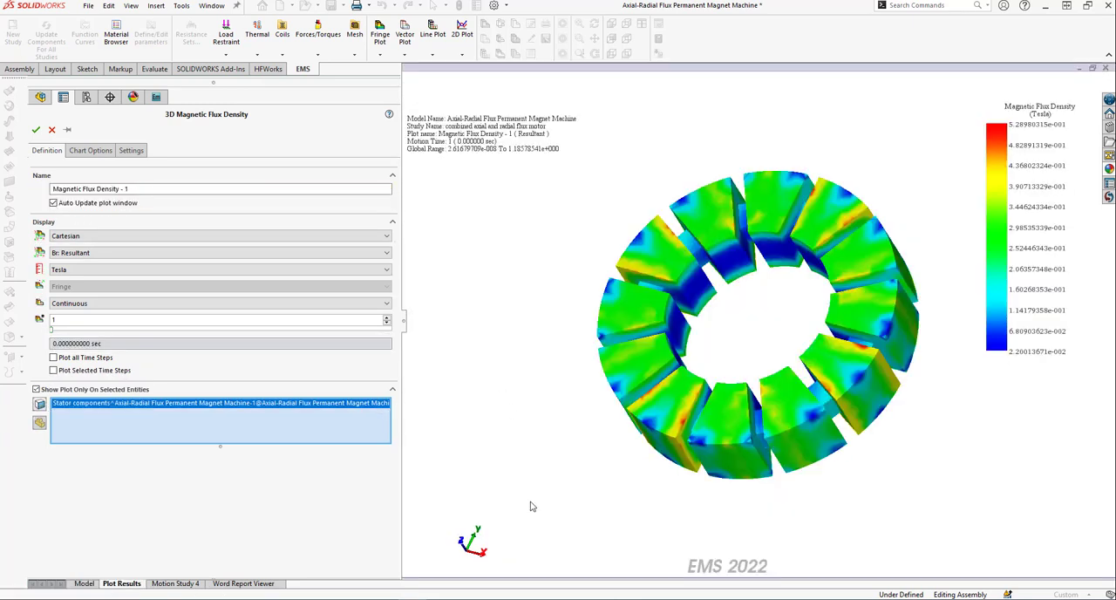
{"action": "left_click", "coordinate": [36, 129]}
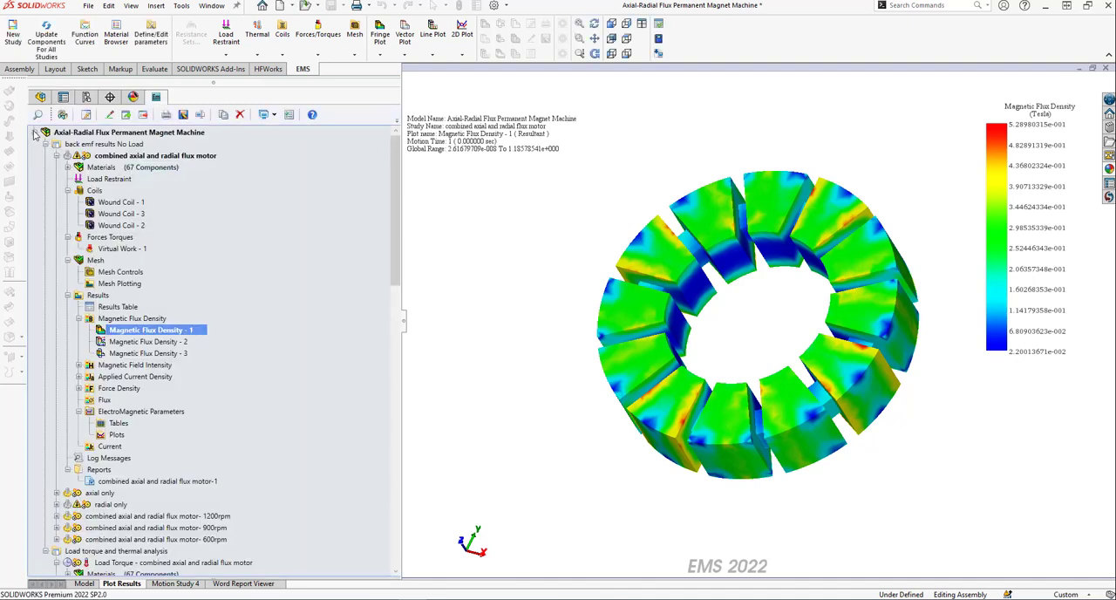
Animate the Stator Core's Magnetic Flux Density - 1 plot versus time, stop the playback and close the animation.
{"action": "right_click", "coordinate": [200, 331]}
{"action": "mouse_move", "coordinate": [260, 357]}
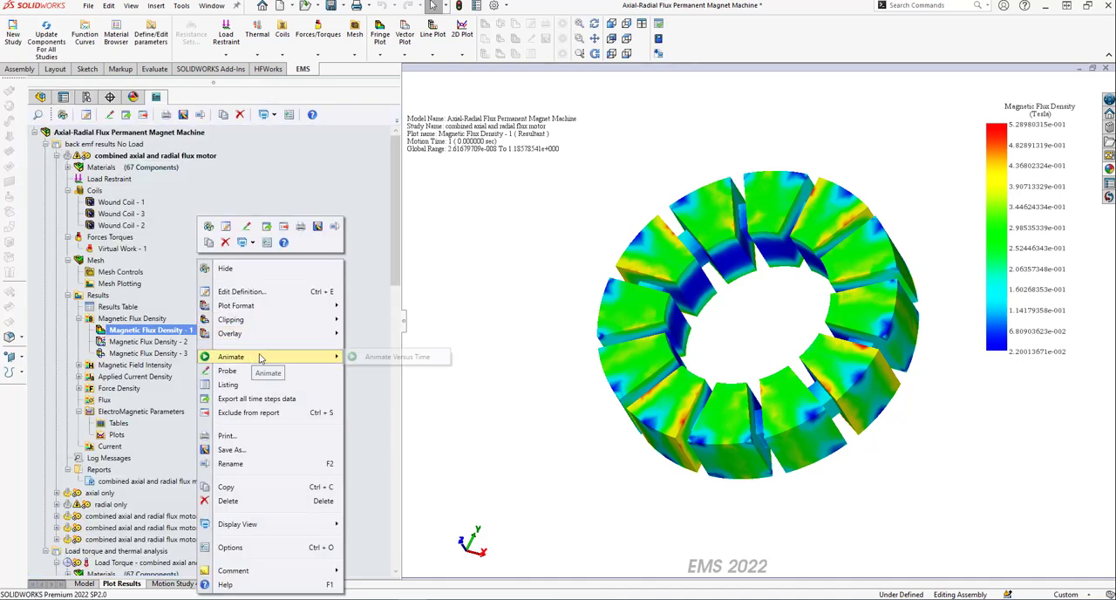
{"action": "left_click", "coordinate": [397, 358]}
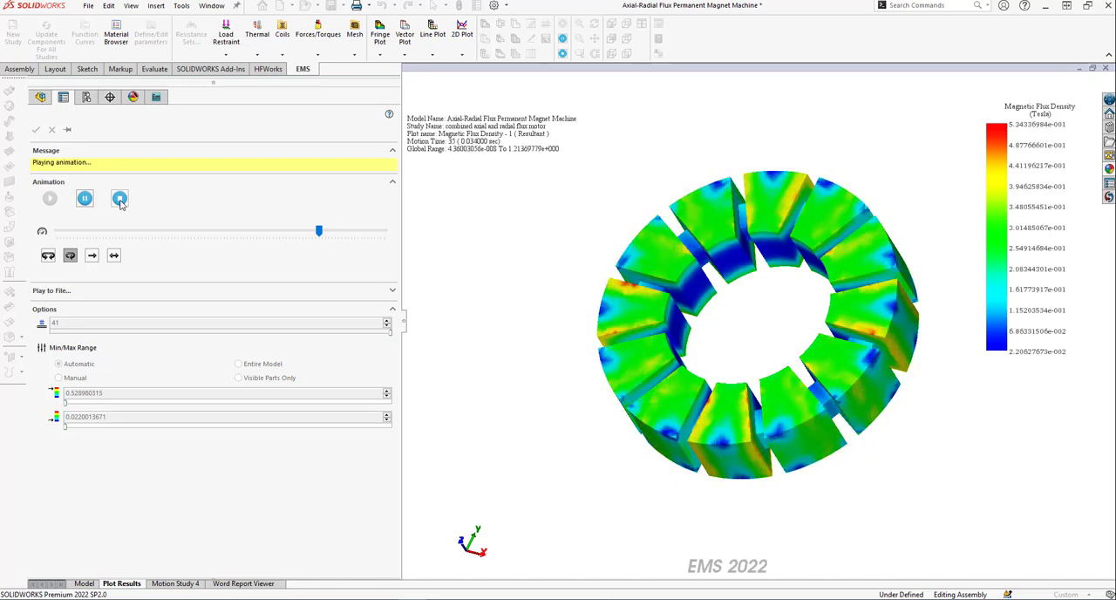
{"action": "left_click", "coordinate": [119, 199]}
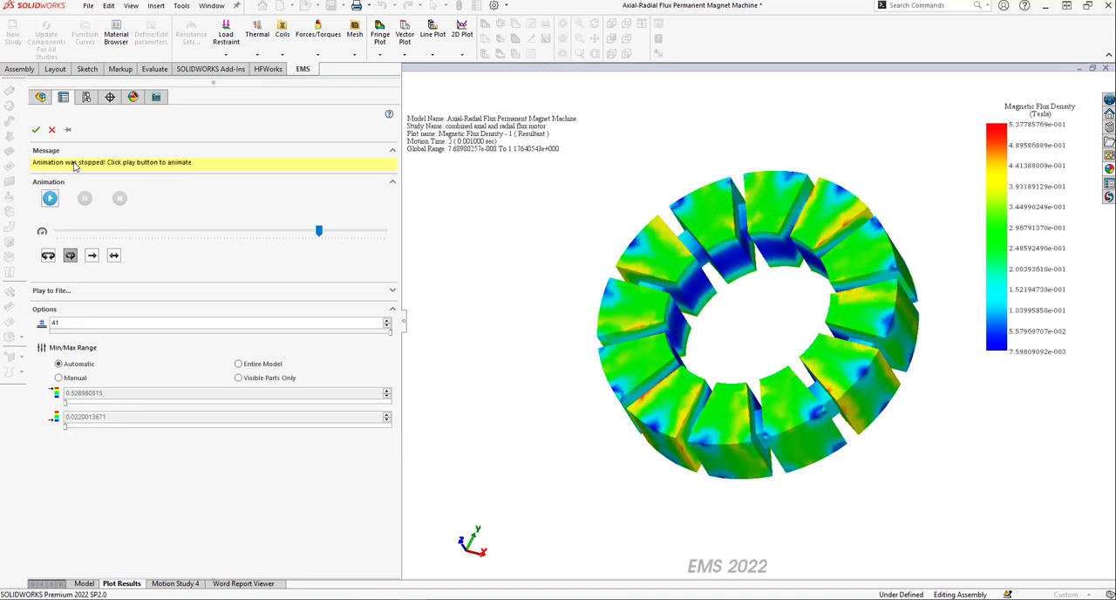
{"action": "left_click", "coordinate": [52, 129]}
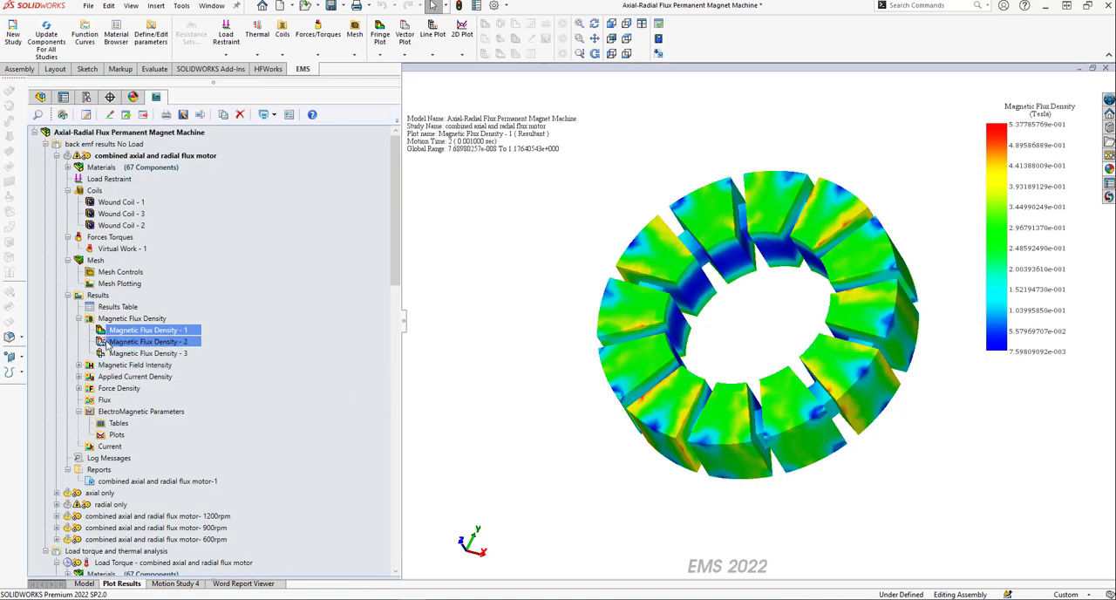
Apply section clipping to Magnetic Flux Density - 1, plotting on section only, with Section 2 enabled and Section 1 offset by about -3.5 mm.
{"action": "right_click", "coordinate": [158, 333]}
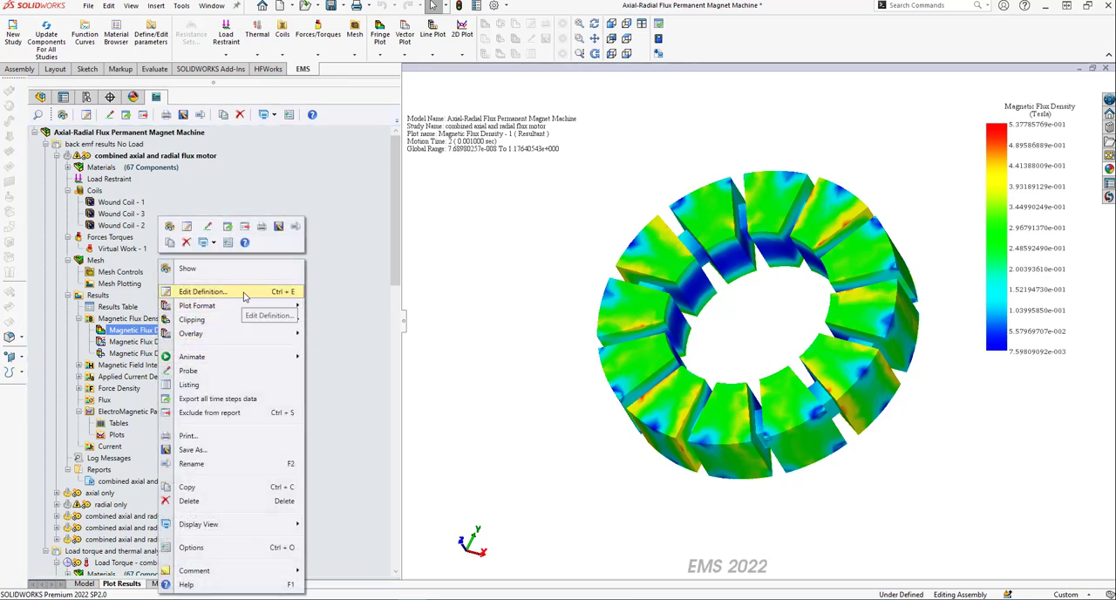
{"action": "mouse_move", "coordinate": [274, 321]}
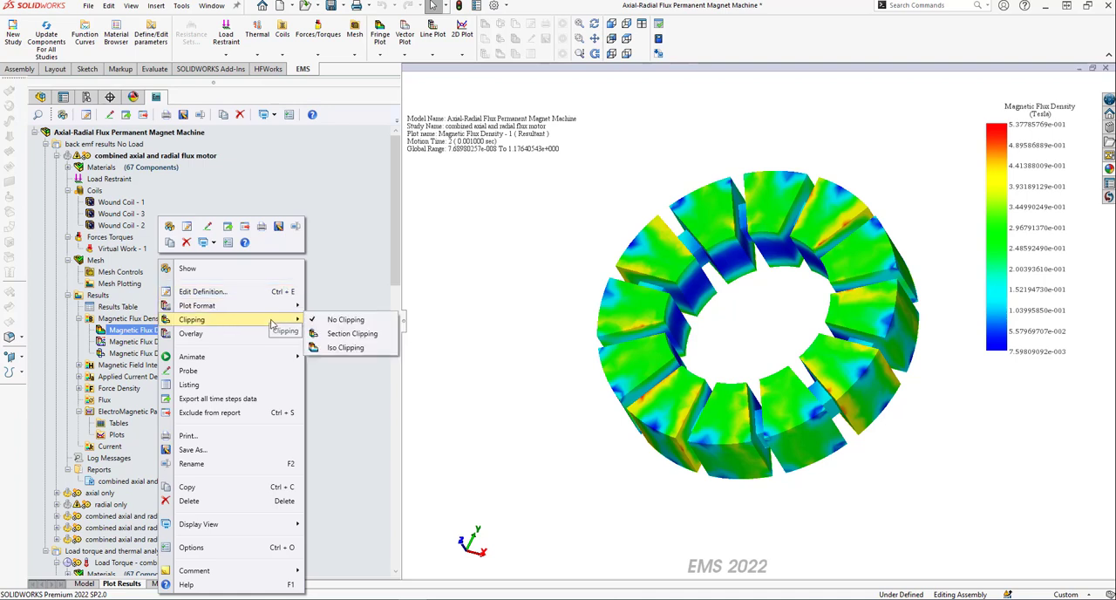
{"action": "left_click", "coordinate": [342, 321]}
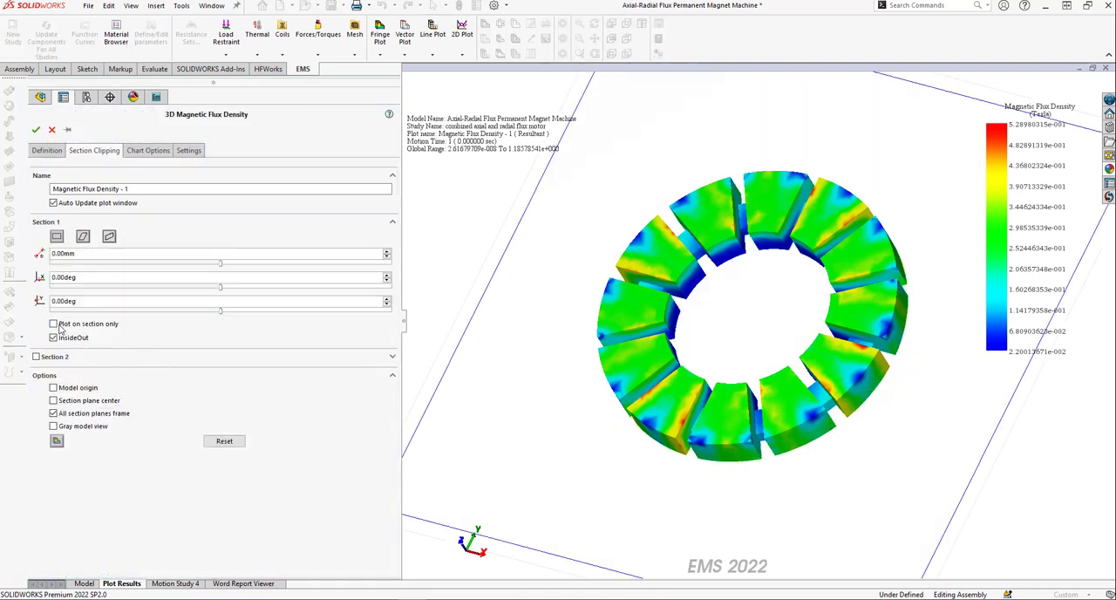
{"action": "left_click", "coordinate": [54, 325]}
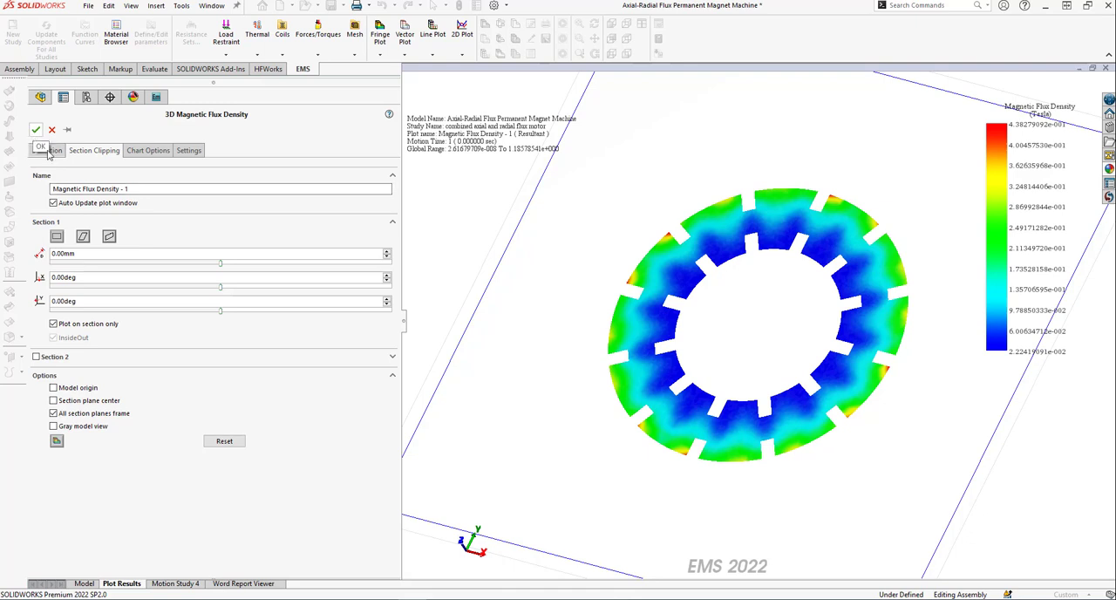
{"action": "left_click", "coordinate": [36, 358]}
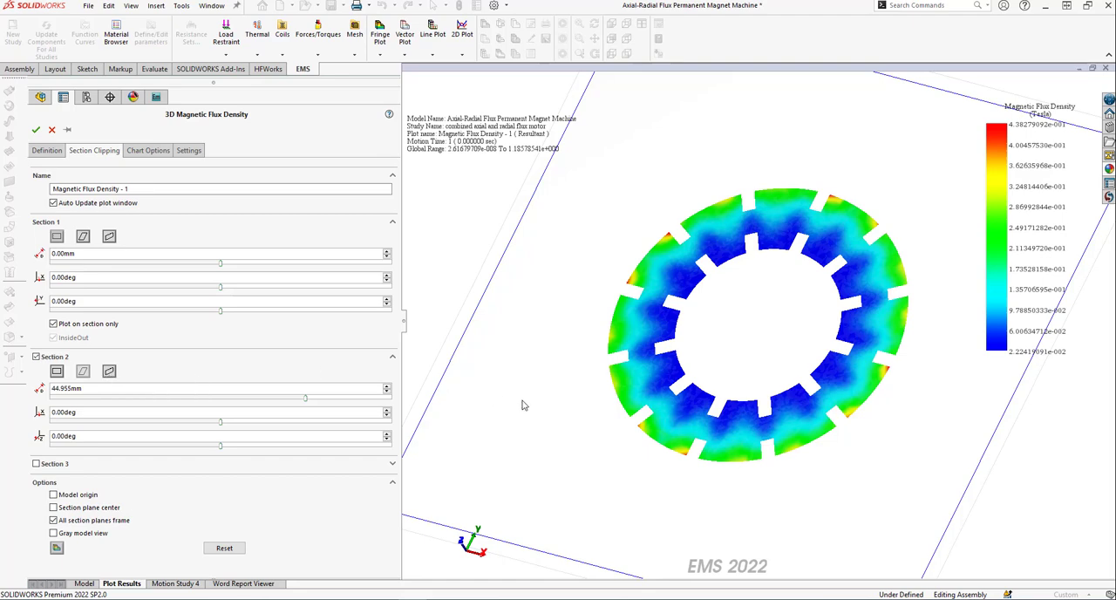
{"action": "scroll", "coordinate": [527, 402], "scroll_direction": "down", "scroll_amount": 1}
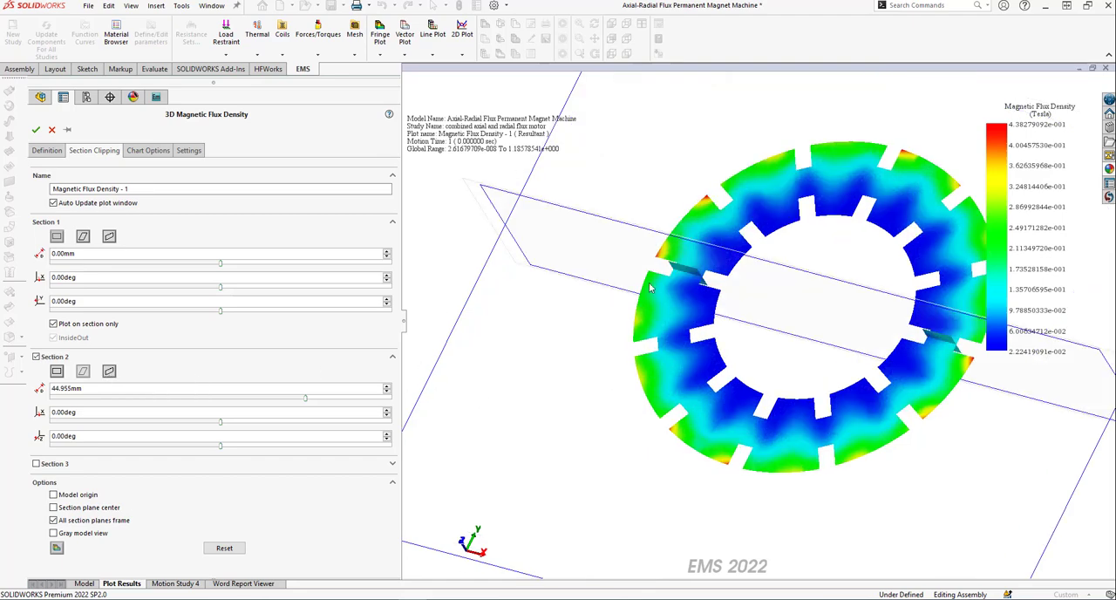
{"action": "left_click_drag", "start_coordinate": [589, 255], "coordinate": [511, 274]}
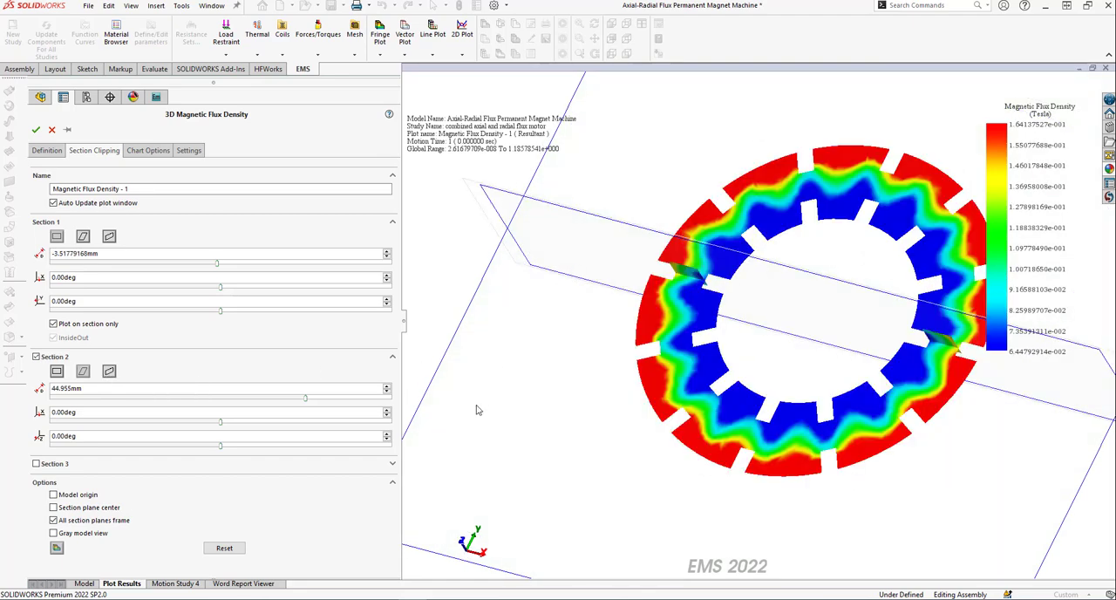
{"action": "left_click", "coordinate": [36, 131]}
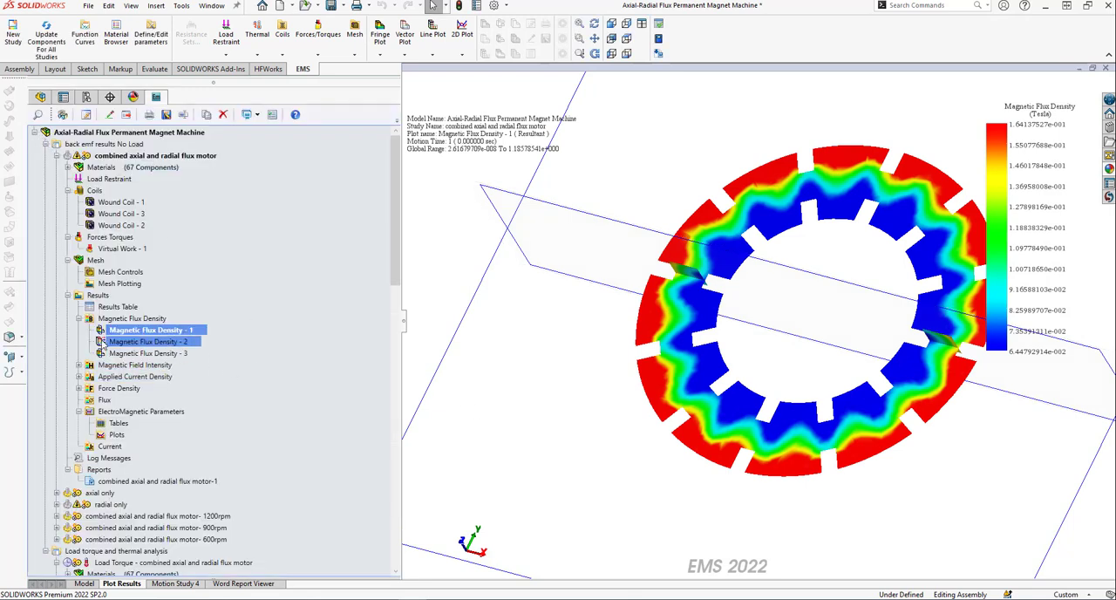
Show the Magnetic Flux Density - 2 vector plot and fit the whole machine in the view.
{"action": "double_click", "coordinate": [146, 342]}
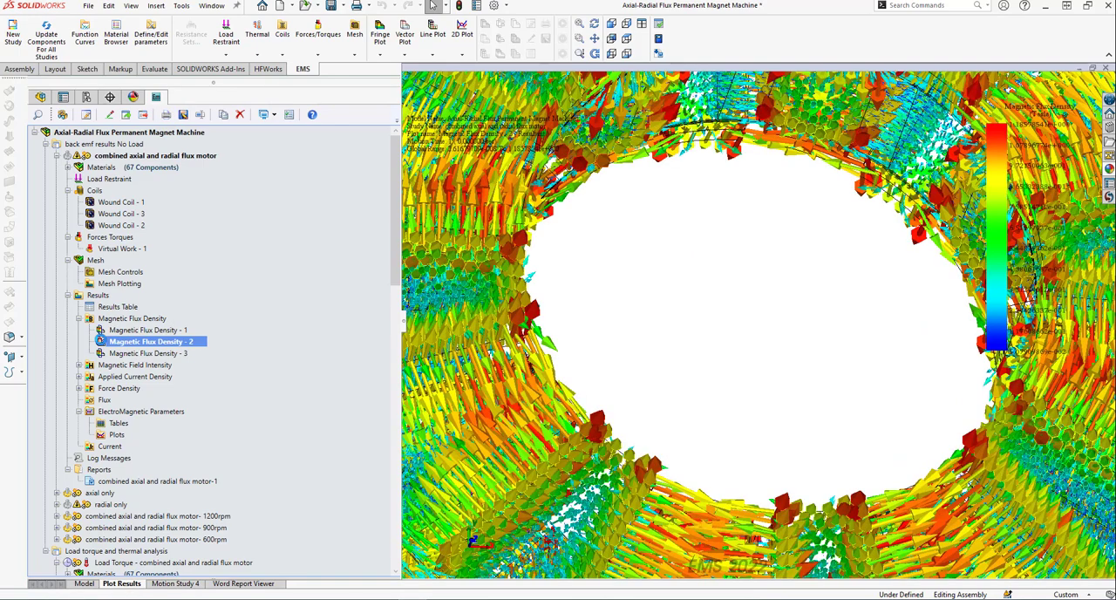
{"action": "right_click", "coordinate": [678, 303]}
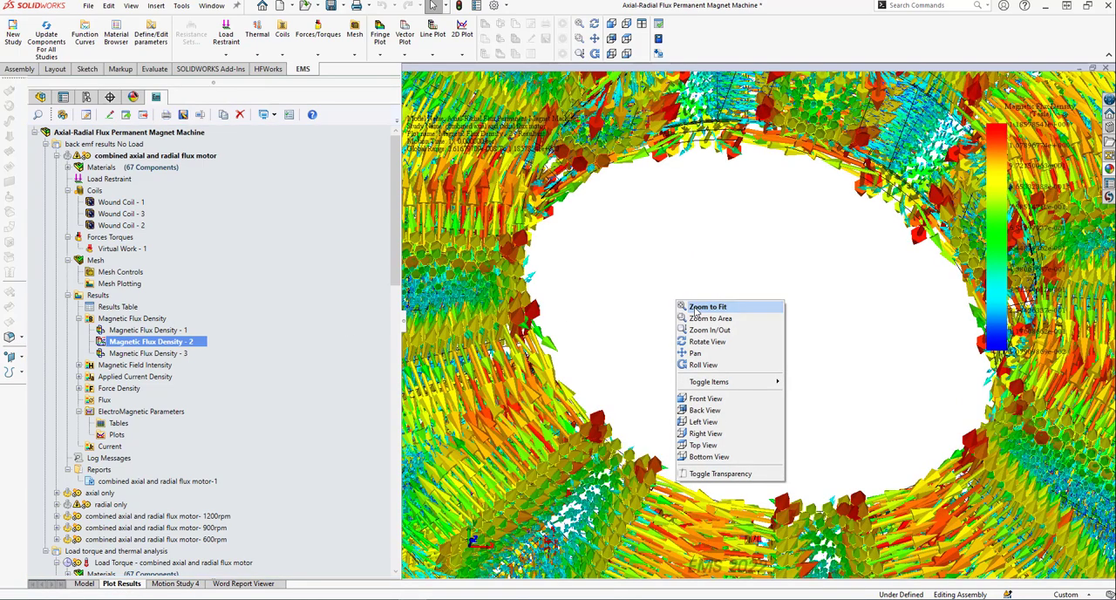
{"action": "left_click", "coordinate": [695, 310]}
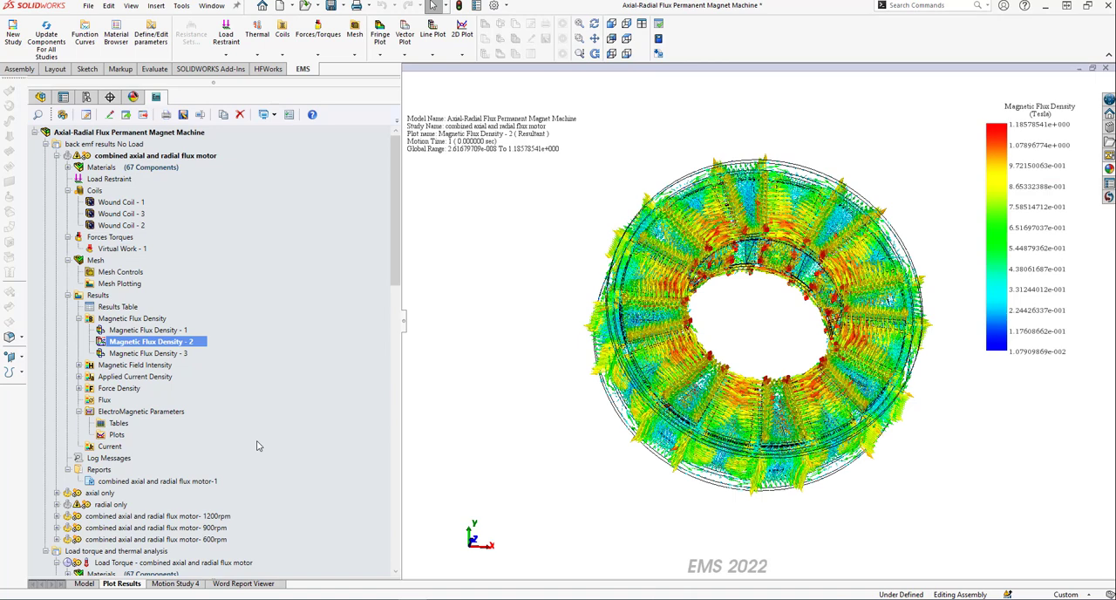
Create a section-clipped 3D fringe plot of Magnetic Flux Density, with Plot on section only enabled.
{"action": "right_click", "coordinate": [142, 321]}
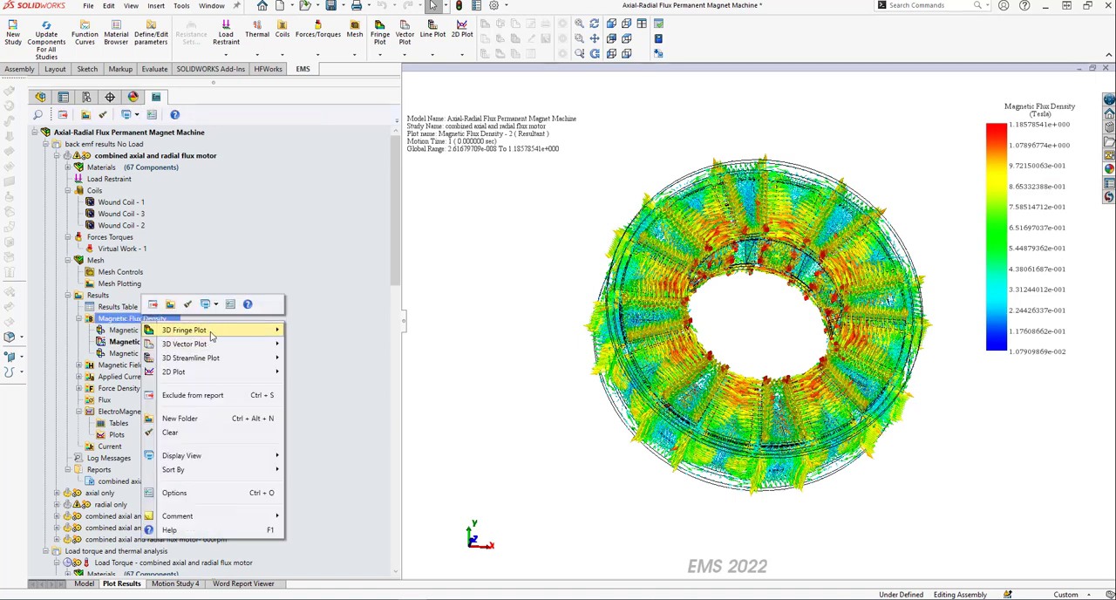
{"action": "mouse_move", "coordinate": [211, 335]}
{"action": "left_click", "coordinate": [329, 344]}
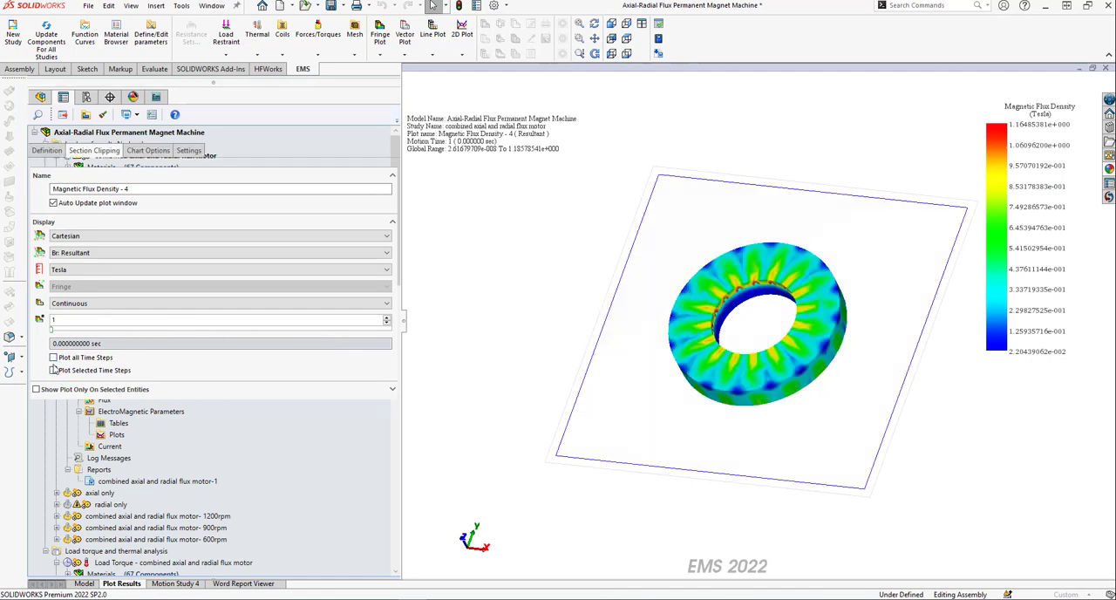
{"action": "left_click", "coordinate": [53, 323]}
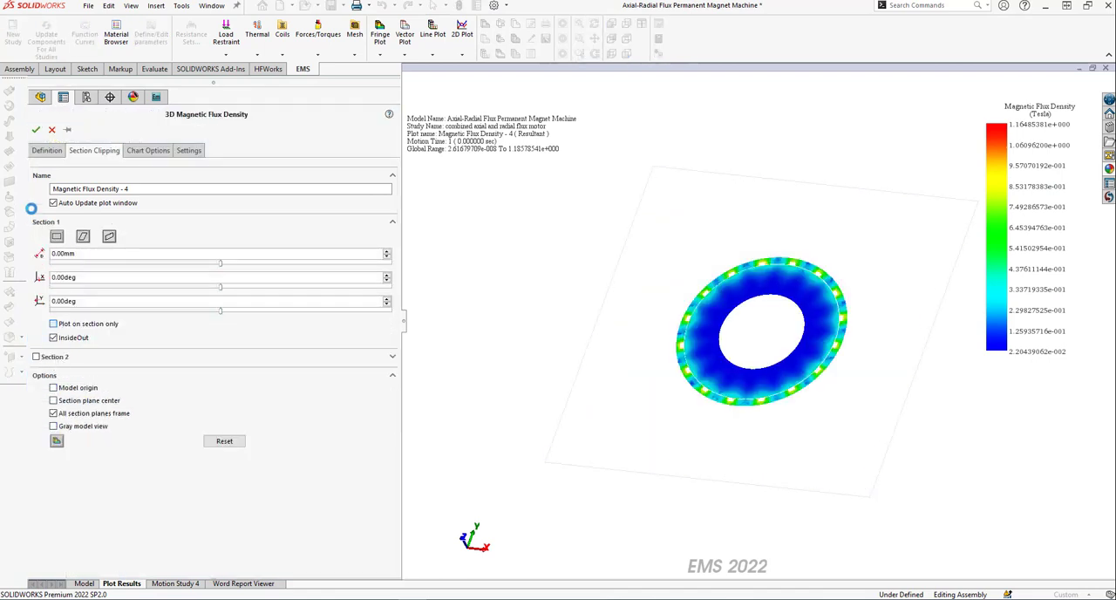
{"action": "left_click", "coordinate": [36, 129]}
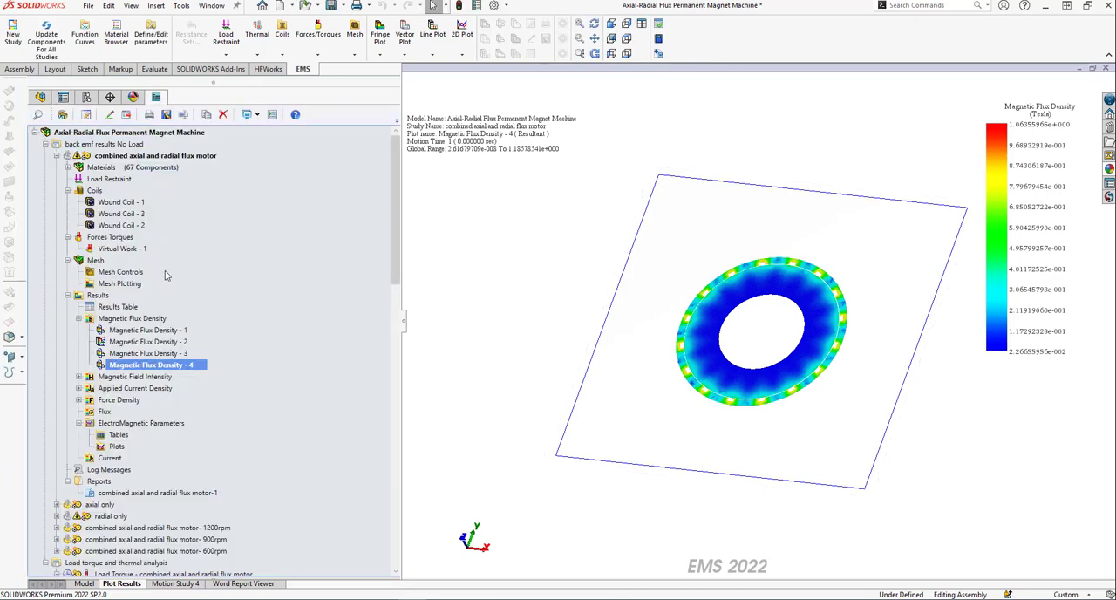
Animate the Magnetic Flux Density - 4 plot versus section cut, stop the playback and close the animation.
{"action": "right_click", "coordinate": [190, 363]}
{"action": "mouse_move", "coordinate": [271, 142]}
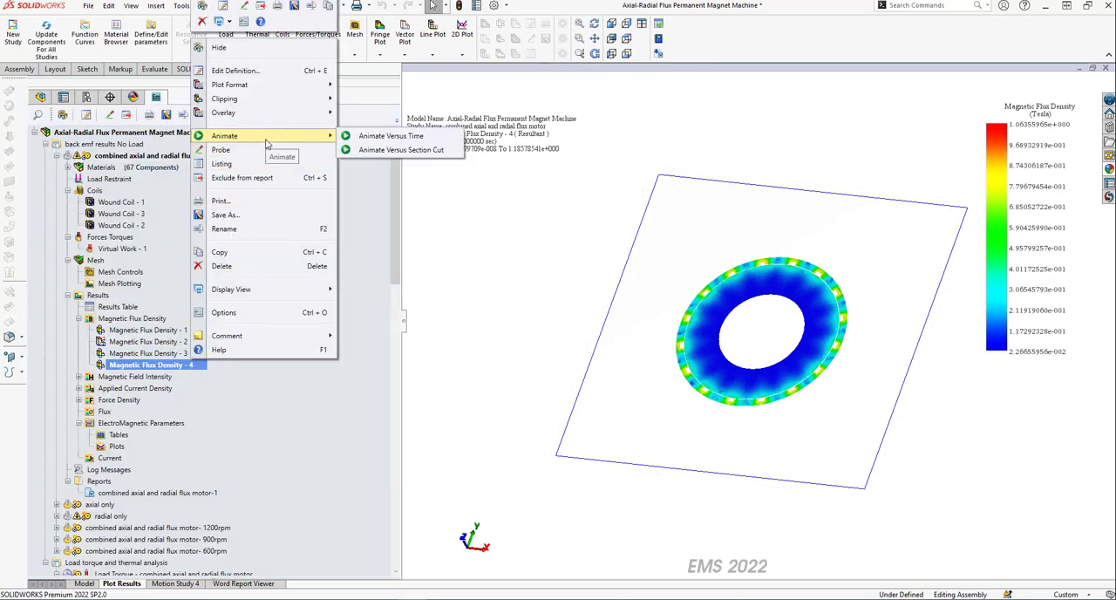
{"action": "left_click", "coordinate": [397, 151]}
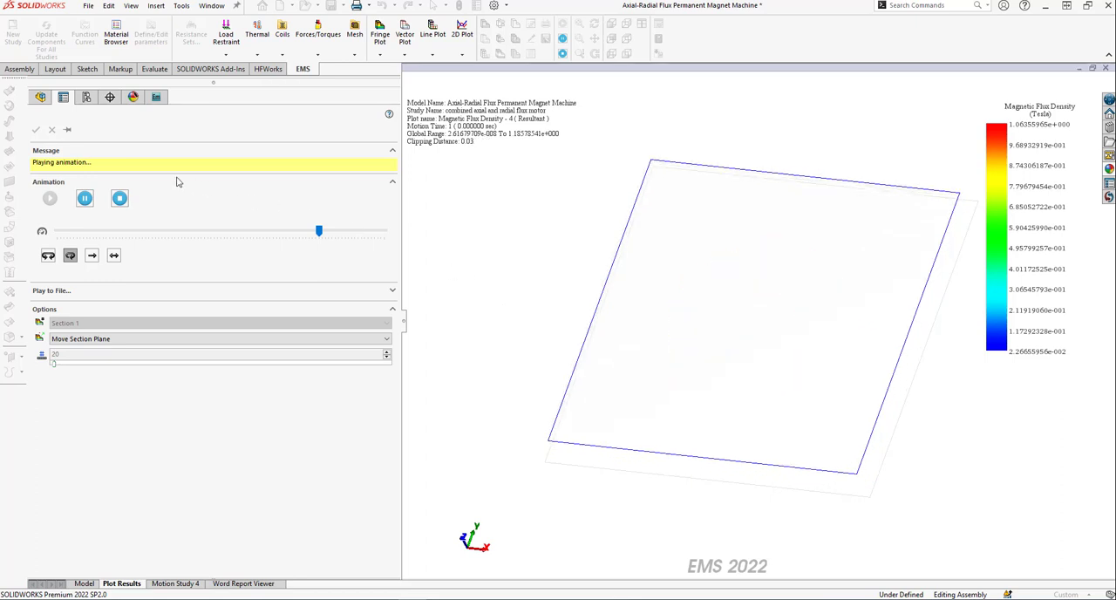
{"action": "left_click", "coordinate": [121, 199]}
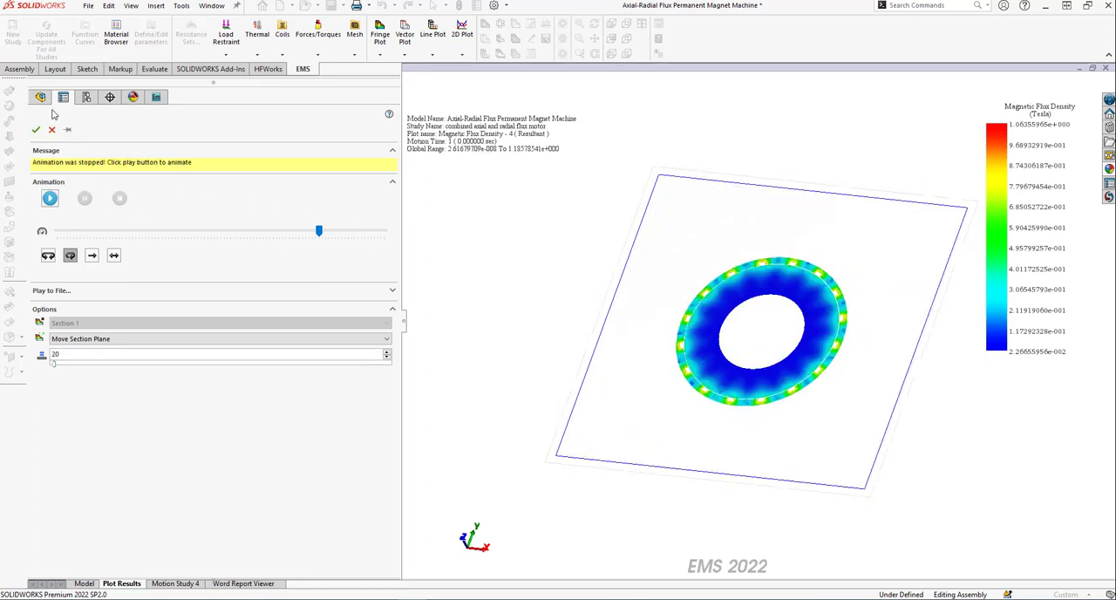
{"action": "left_click", "coordinate": [36, 129]}
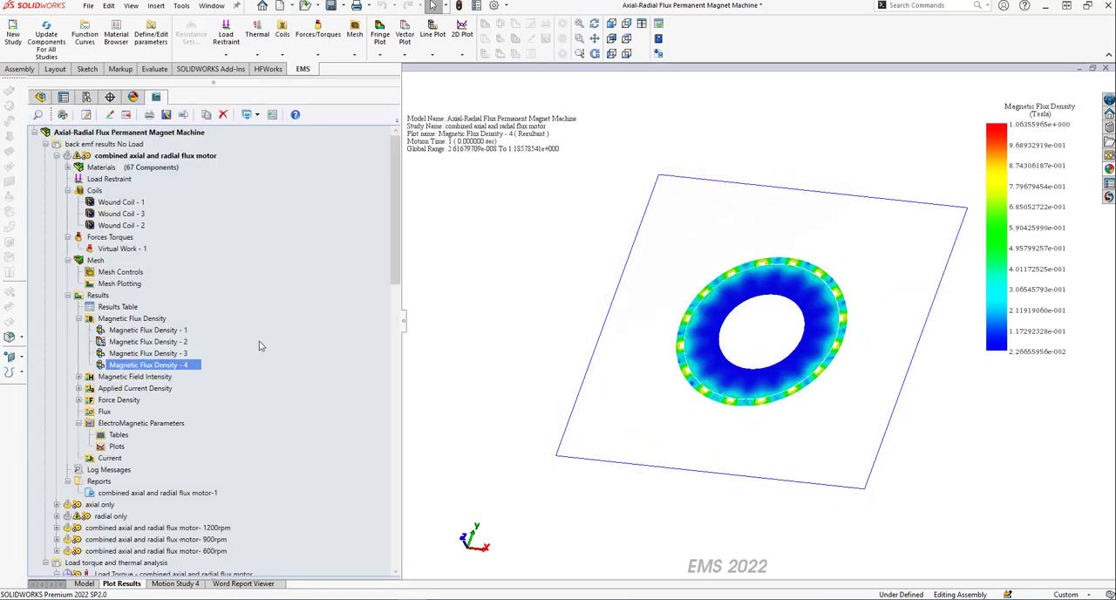
{"action": "right_click", "coordinate": [163, 320]}
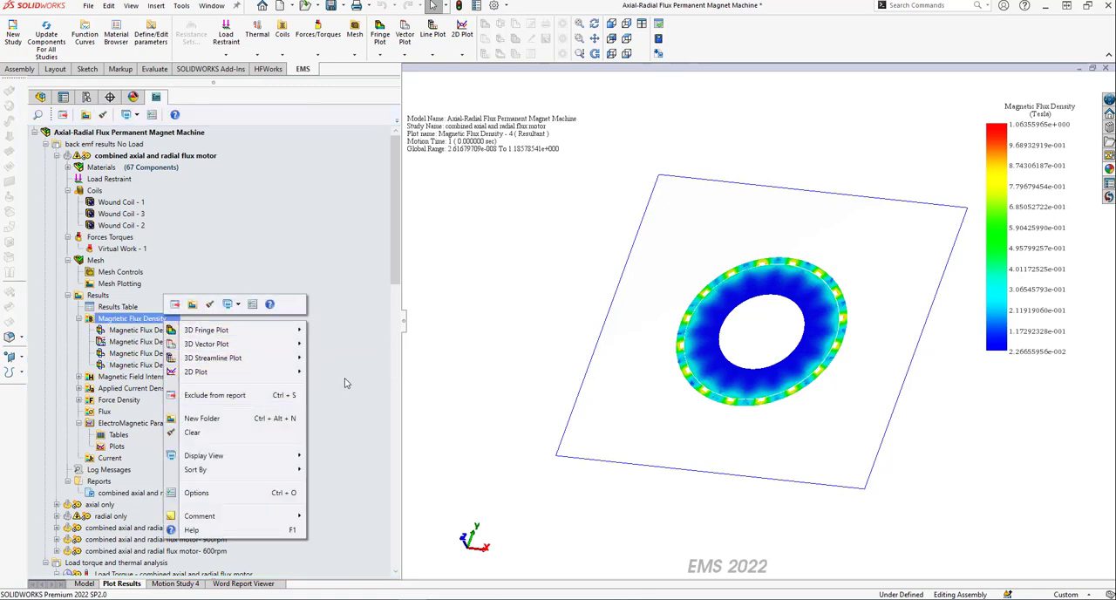
{"action": "left_click", "coordinate": [305, 235]}
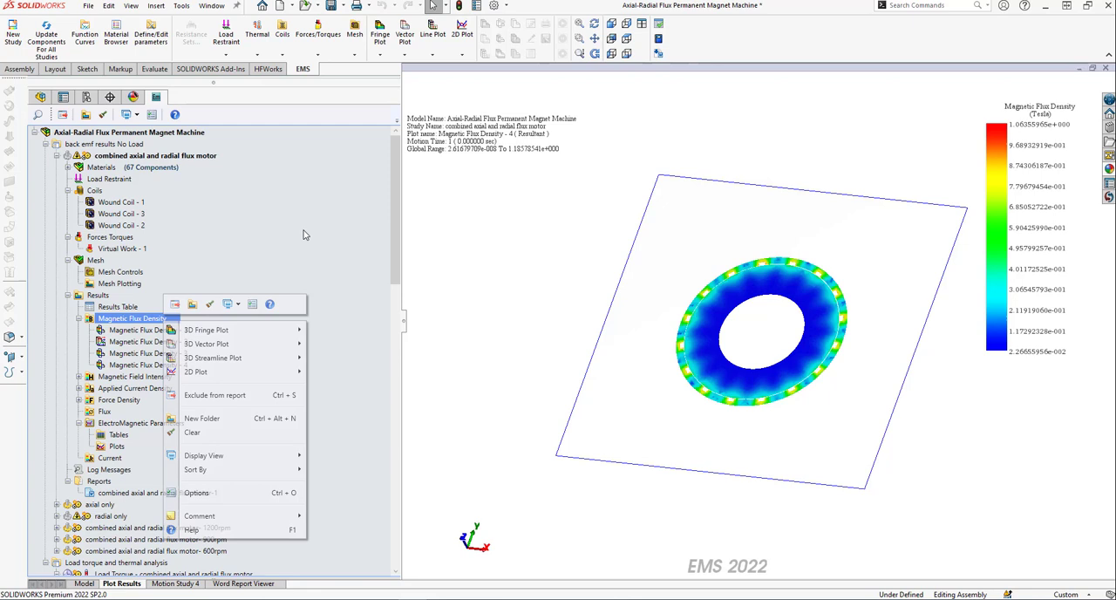
Create a 2D Magnetic Field Intensity plot through three points picked on the machine's flat end face, examine the curve and close the chart.
{"action": "left_click", "coordinate": [79, 377]}
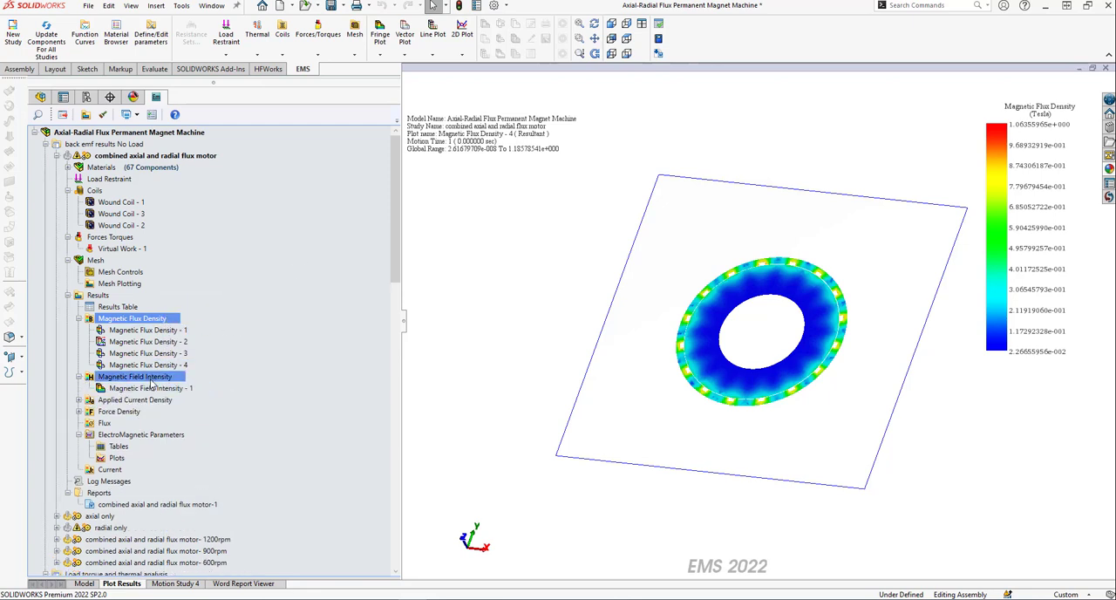
{"action": "right_click", "coordinate": [153, 377]}
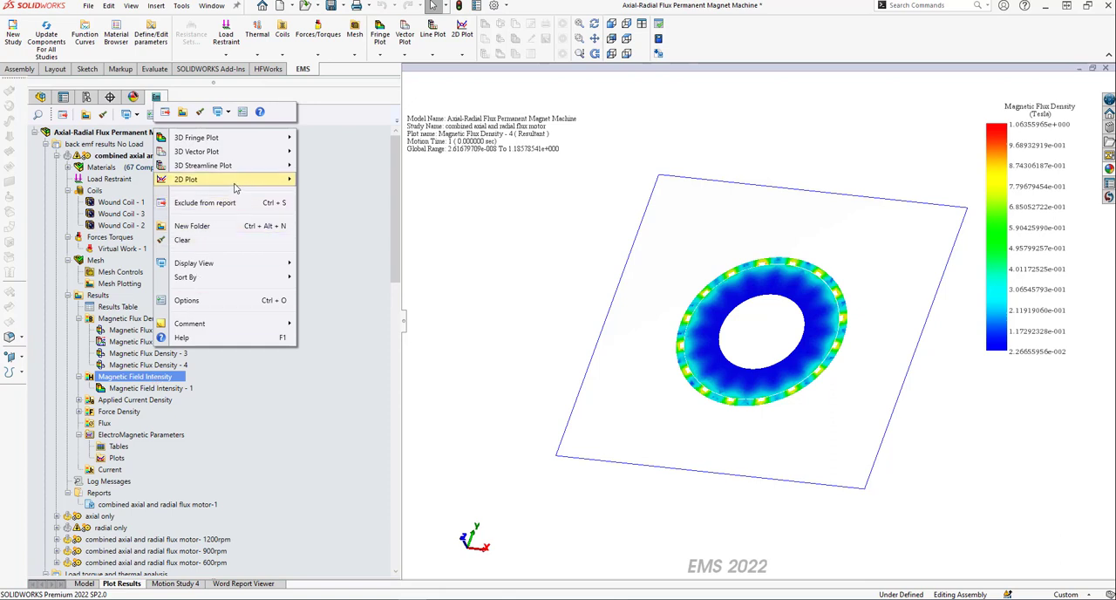
{"action": "mouse_move", "coordinate": [233, 188]}
{"action": "left_click", "coordinate": [325, 179]}
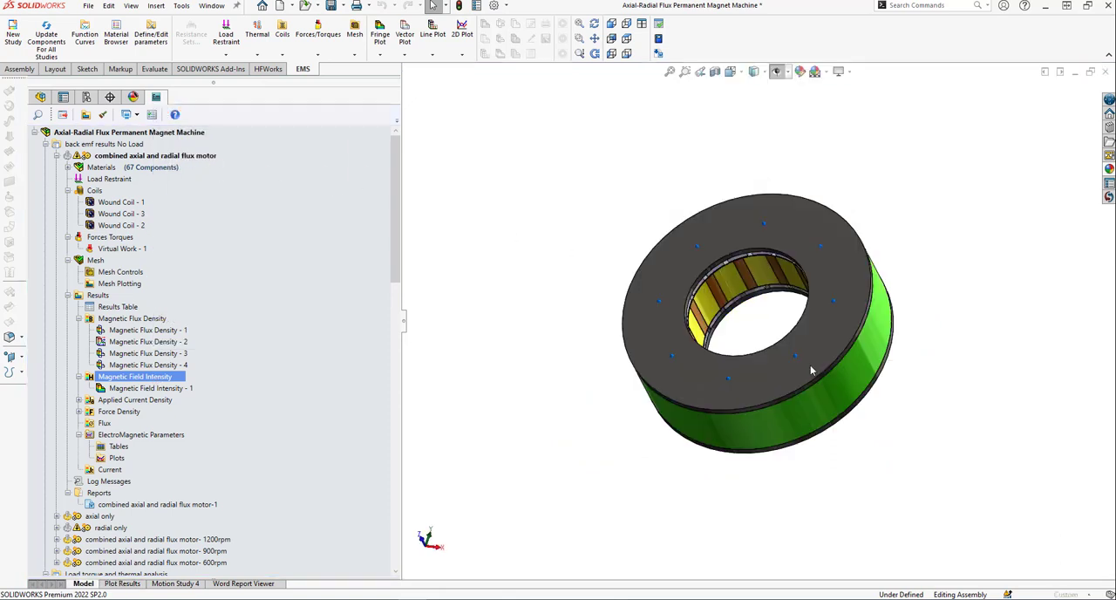
{"action": "left_click", "coordinate": [784, 236]}
{"action": "left_click", "coordinate": [802, 250]}
{"action": "left_click", "coordinate": [818, 270]}
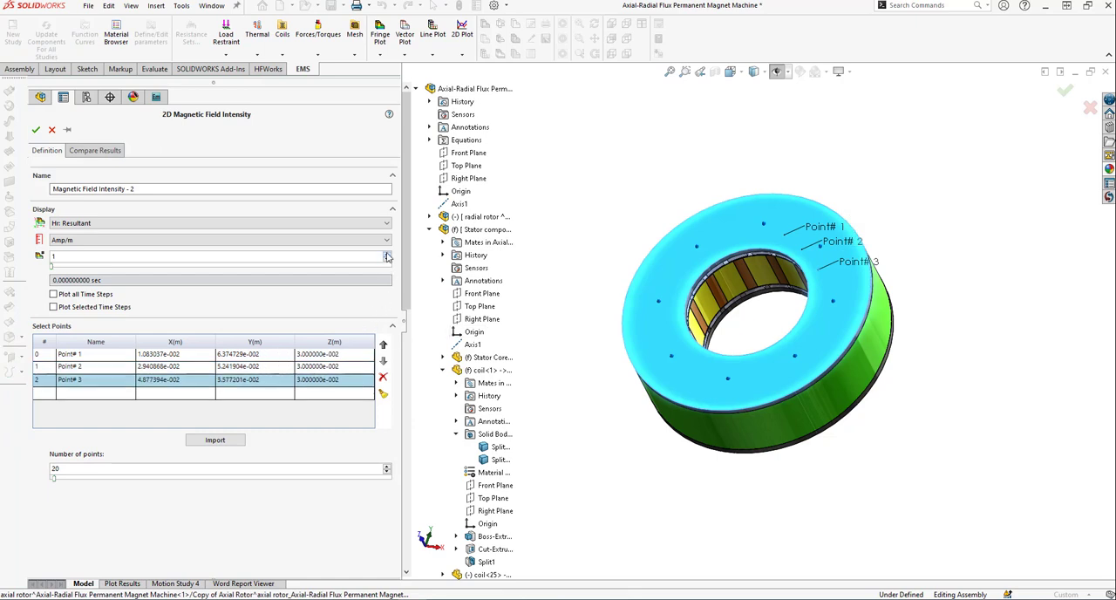
{"action": "left_click", "coordinate": [36, 130]}
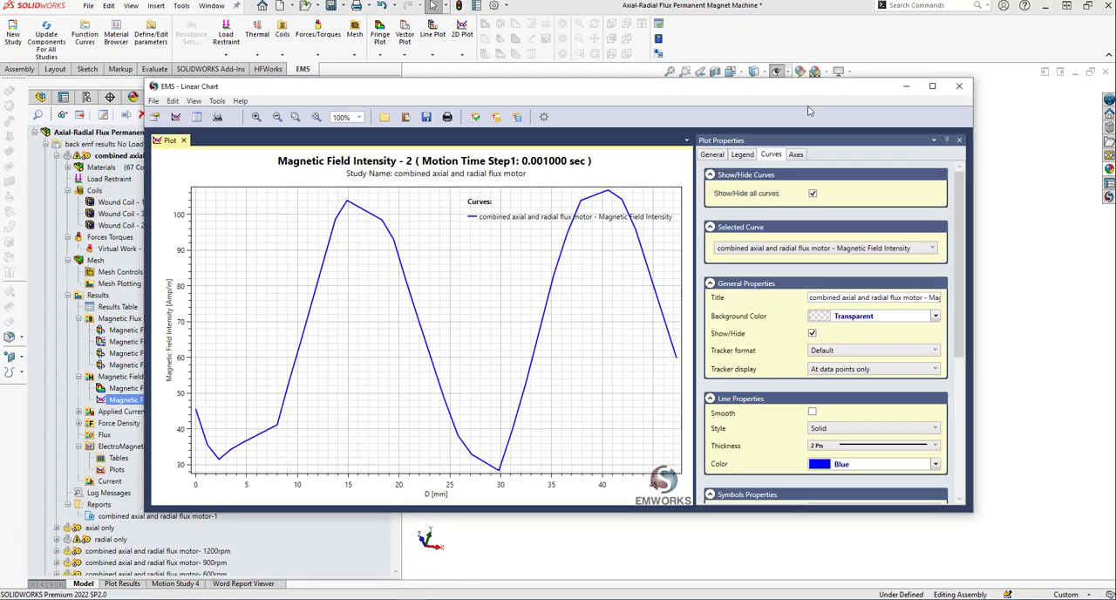
{"action": "left_click", "coordinate": [960, 85]}
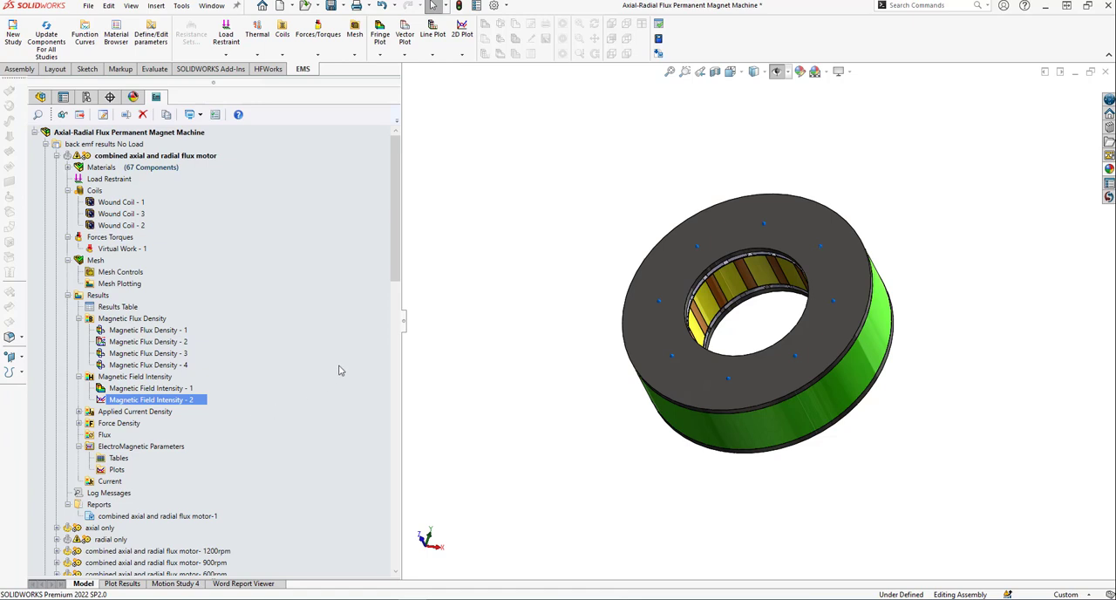
Browse the study tree and collapse the combined axial and radial flux motor study under the no-load back EMF results.
{"action": "scroll", "coordinate": [391, 296], "scroll_direction": "down", "scroll_amount": 2}
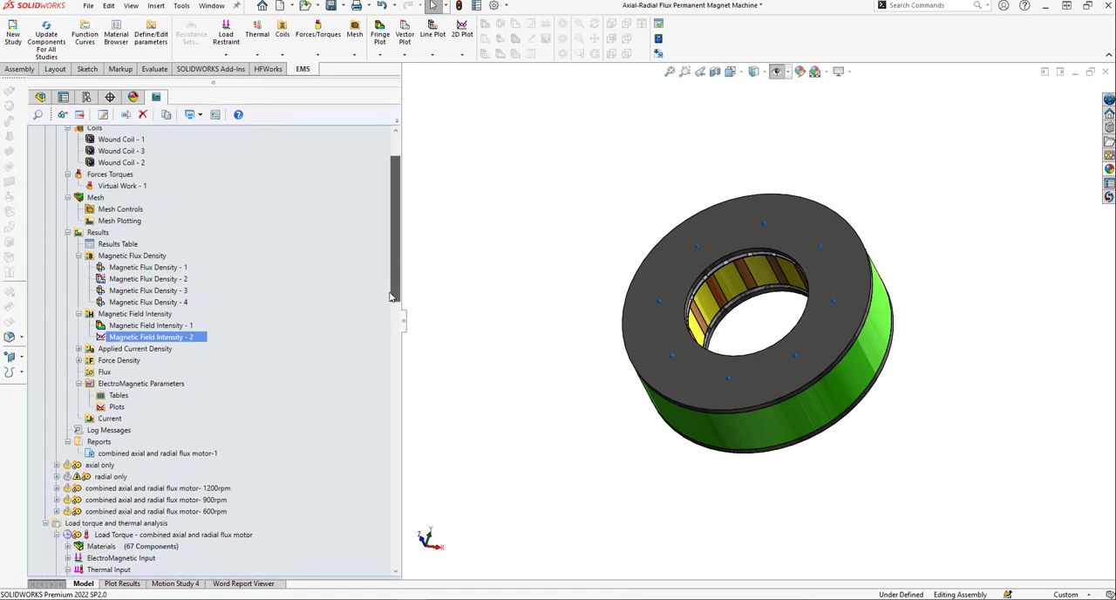
{"action": "left_click_drag", "start_coordinate": [391, 297], "coordinate": [379, 326]}
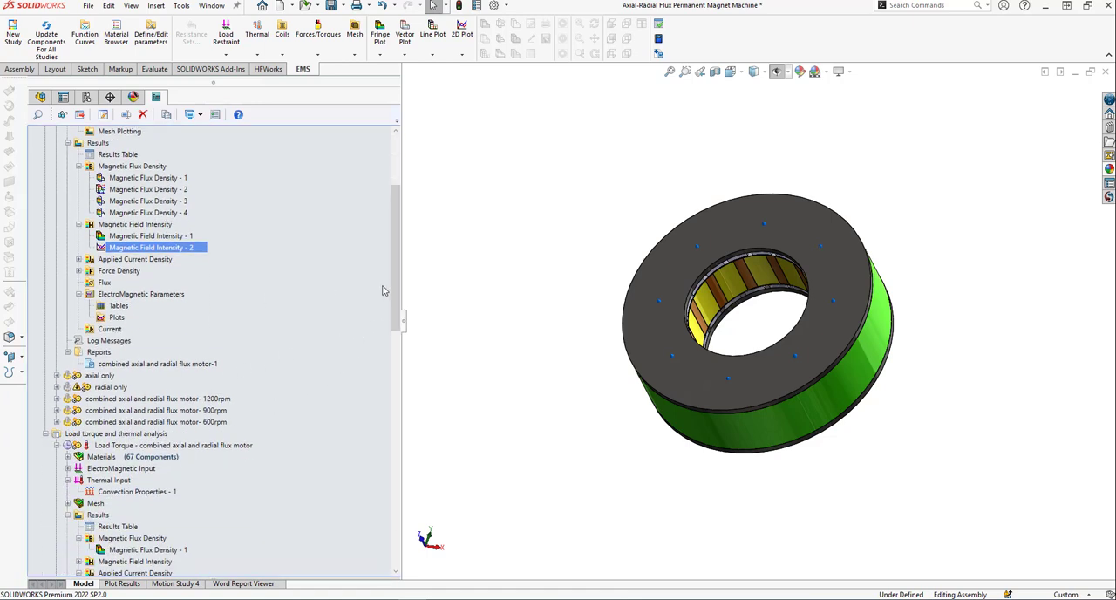
{"action": "left_click_drag", "start_coordinate": [391, 281], "coordinate": [390, 230]}
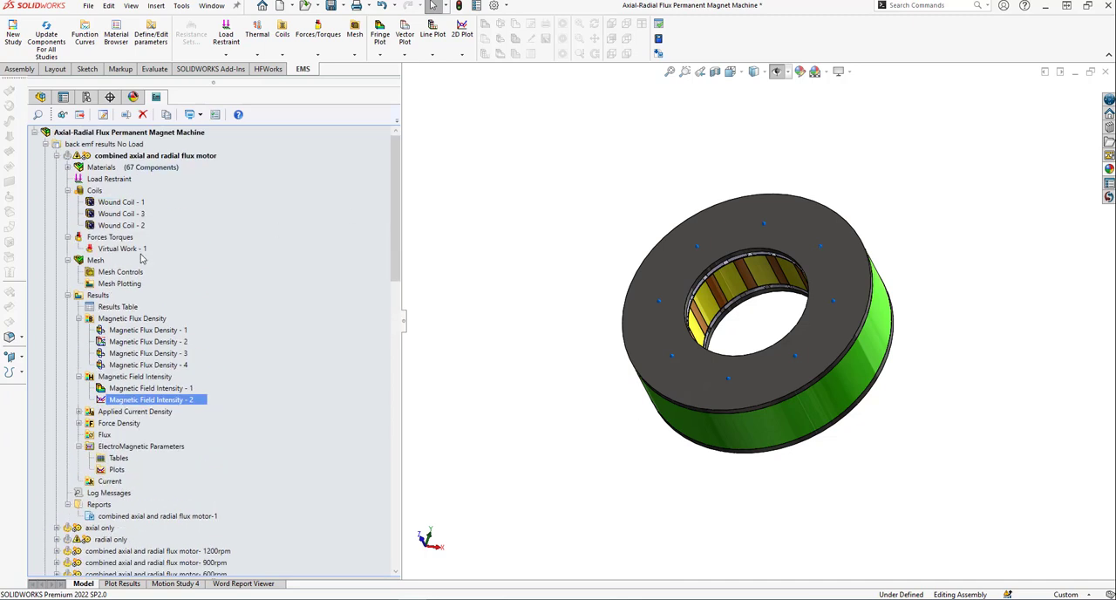
{"action": "left_click", "coordinate": [57, 157]}
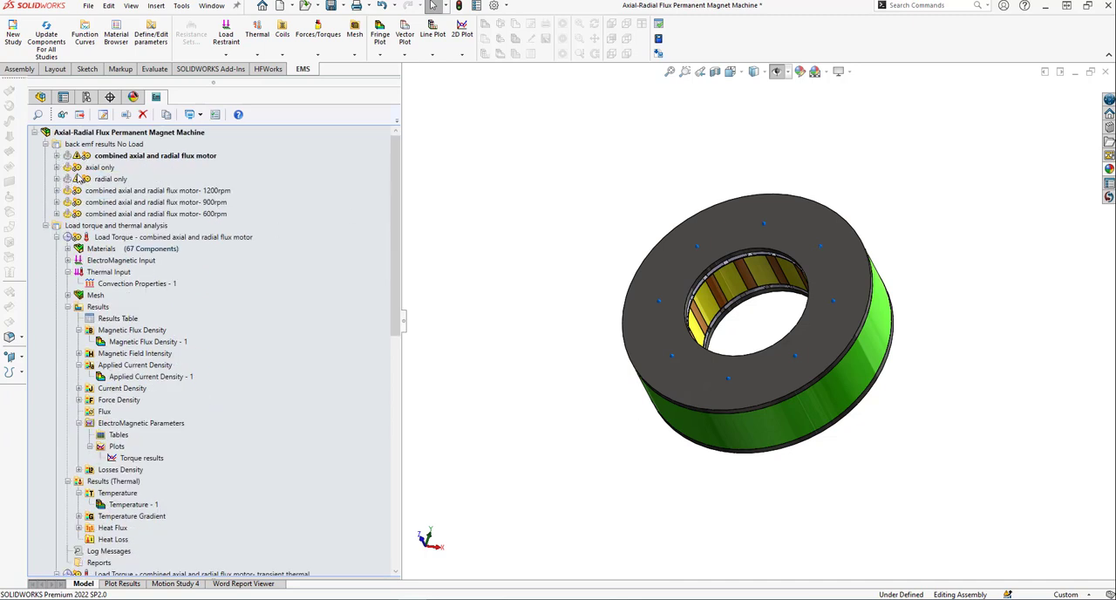
Review the axial only study's materials list and tree contents under the no-load back EMF results, and collapse the study.
{"action": "left_click", "coordinate": [110, 179]}
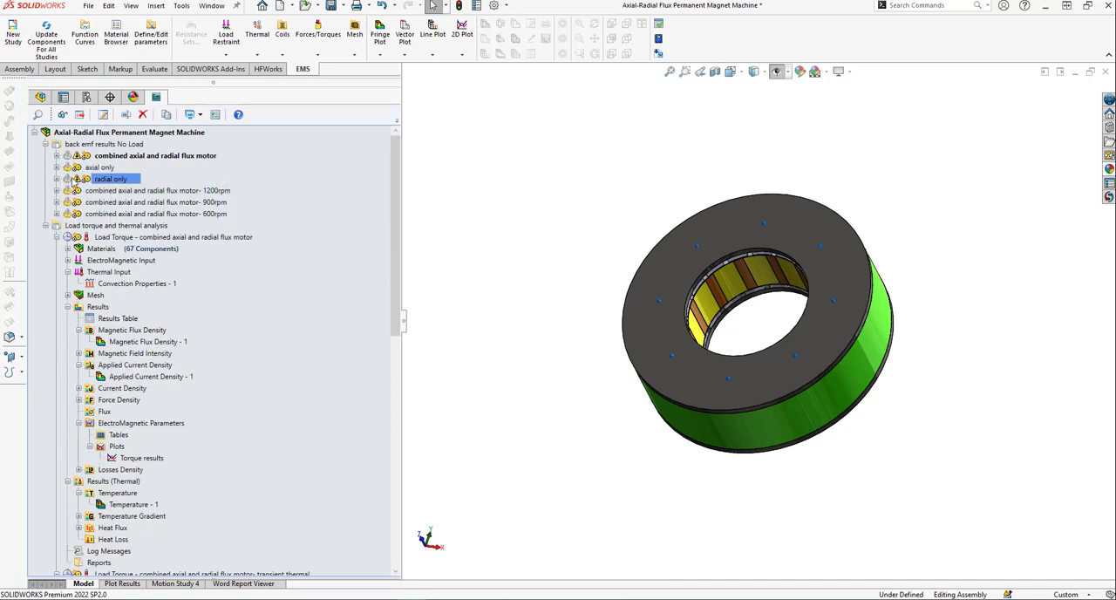
{"action": "left_click", "coordinate": [55, 168]}
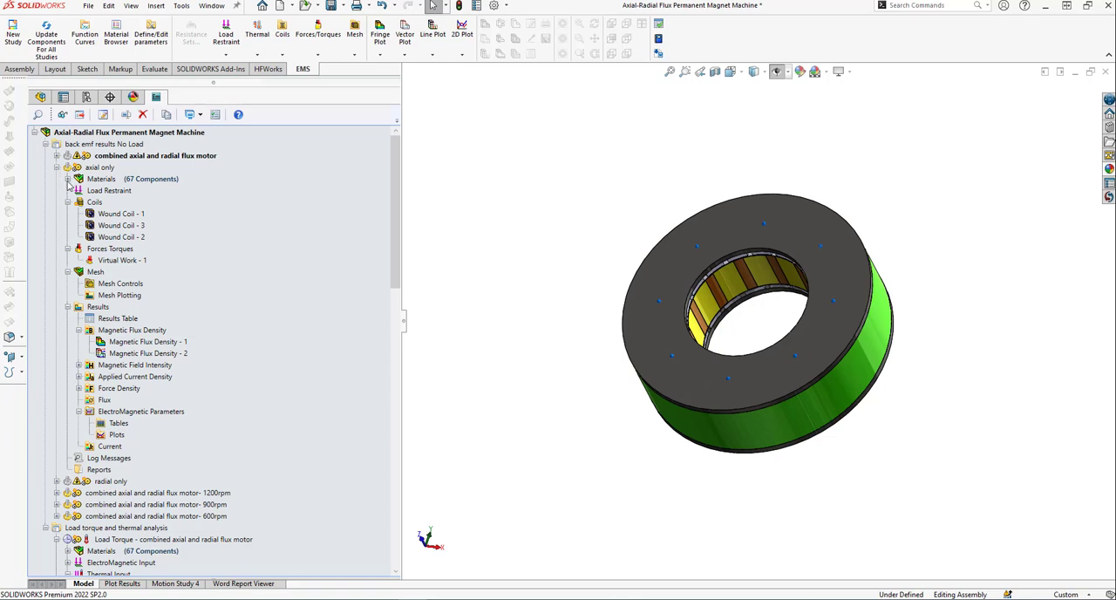
{"action": "left_click", "coordinate": [68, 179]}
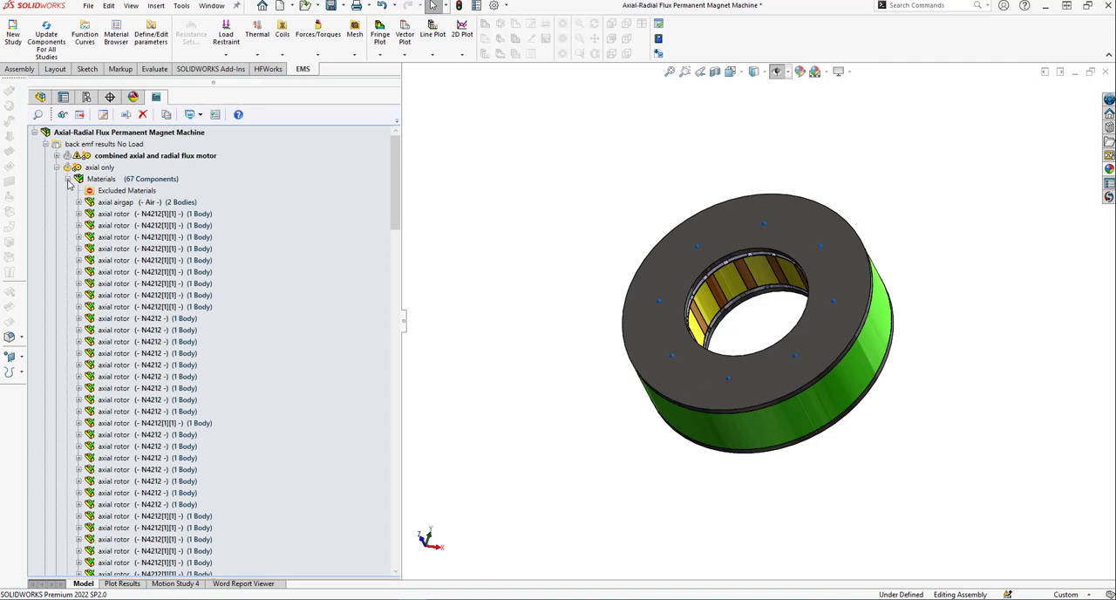
{"action": "left_click", "coordinate": [68, 178]}
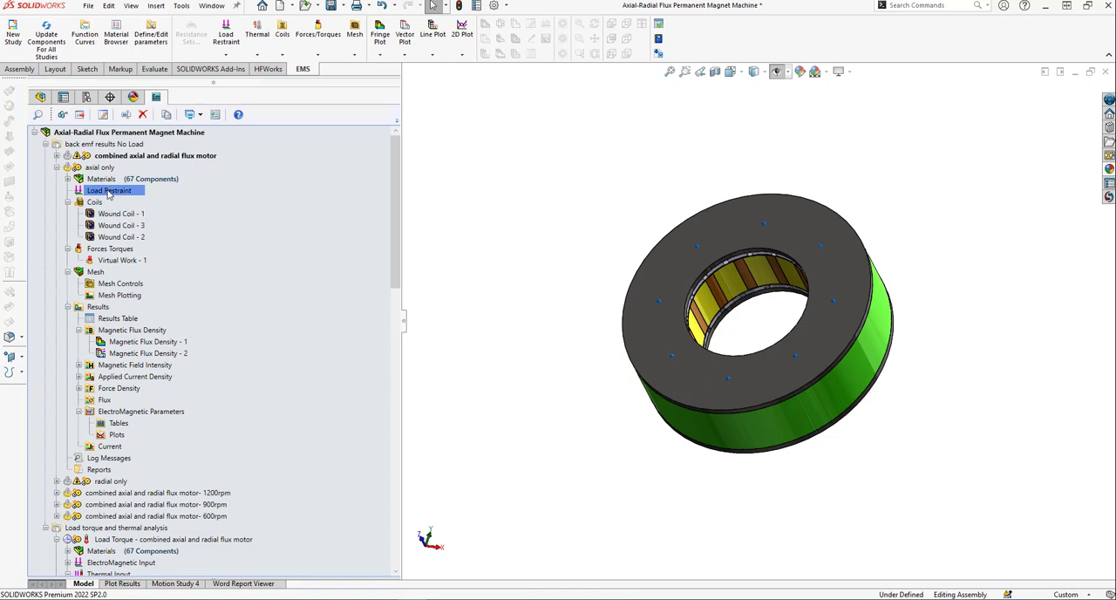
{"action": "left_click", "coordinate": [58, 167]}
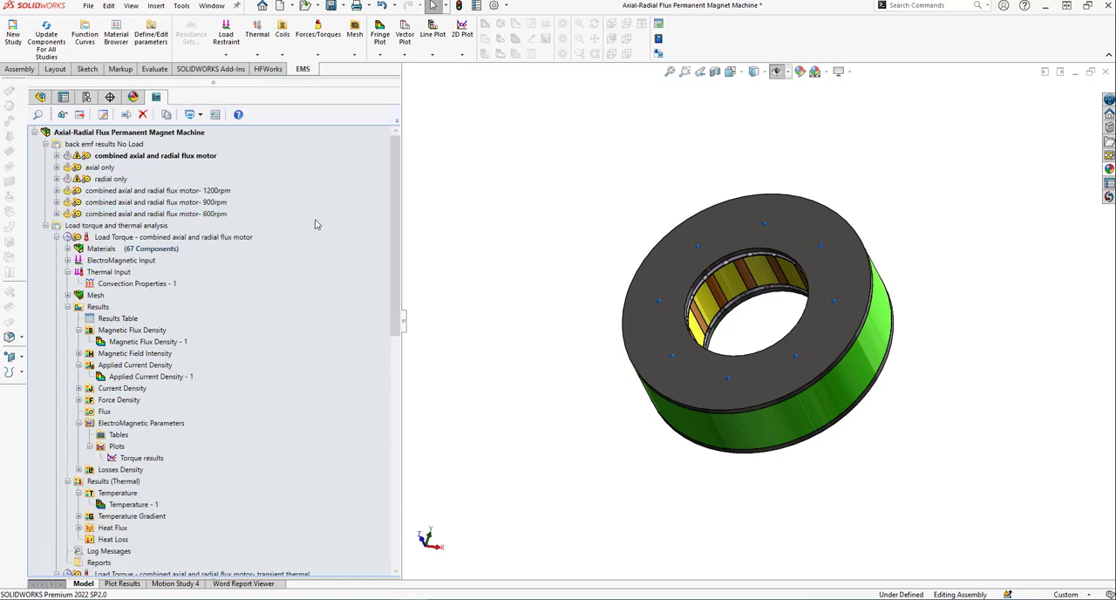
Compare the magnetostatic motion results of the combined axial and radial flux motor, axial only and radial only studies.
{"action": "left_click", "coordinate": [210, 192]}
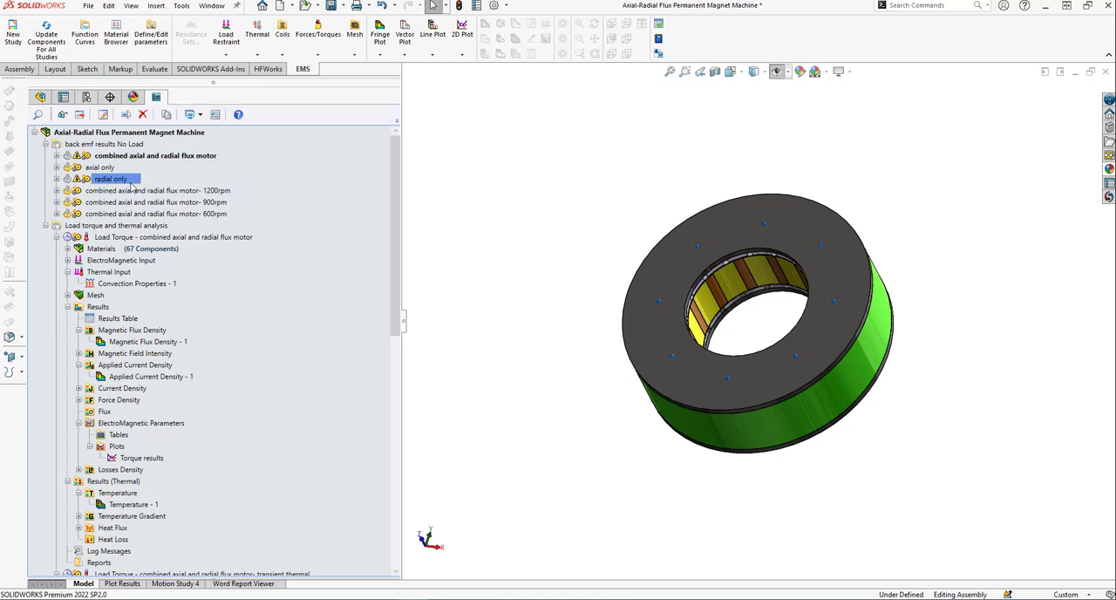
{"action": "left_click", "coordinate": [139, 143]}
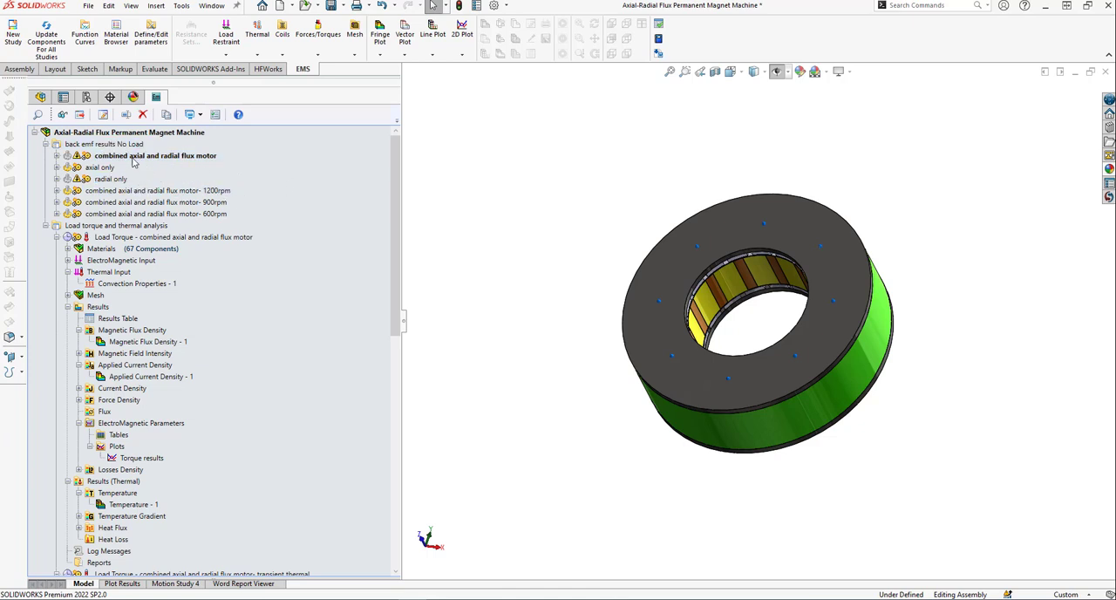
{"action": "left_click", "coordinate": [144, 156]}
{"action": "left_click", "coordinate": [110, 170], "text": "ctrl"}
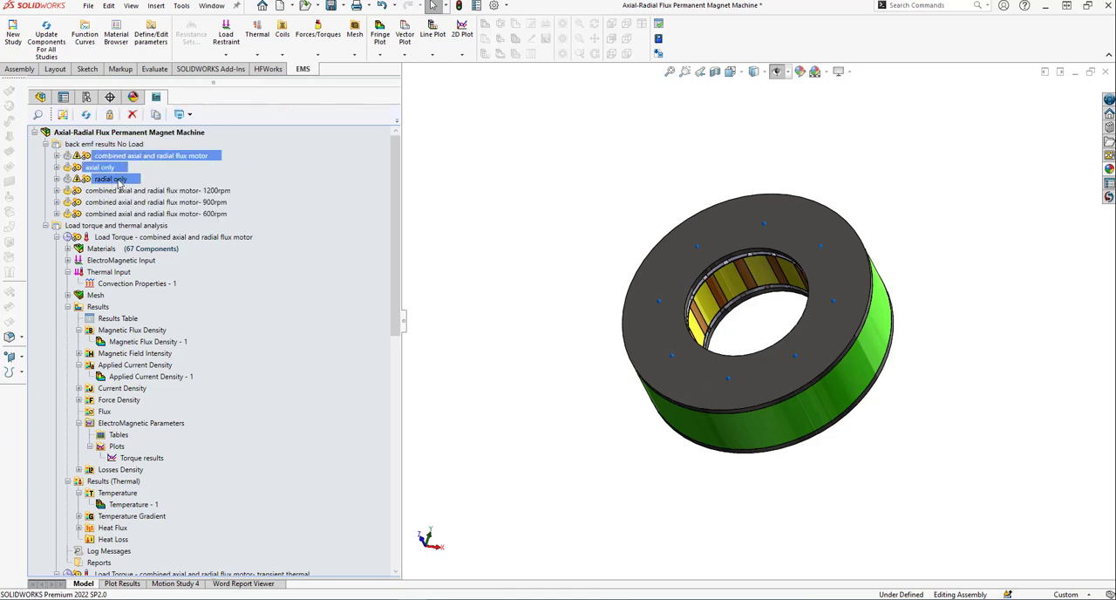
{"action": "left_click", "coordinate": [109, 179], "text": "ctrl"}
{"action": "right_click", "coordinate": [116, 180]}
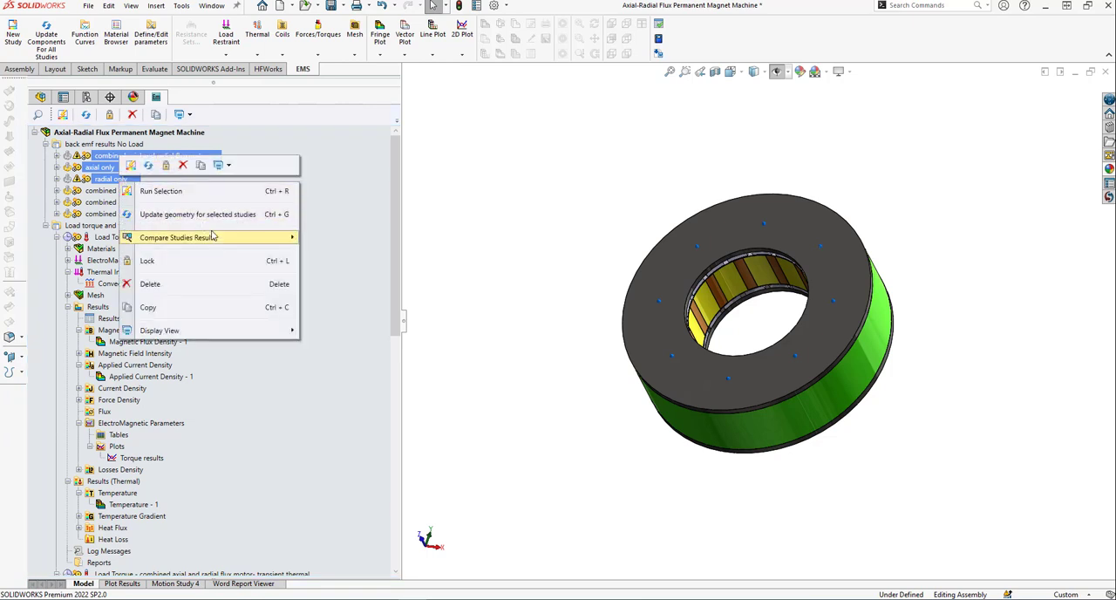
{"action": "mouse_move", "coordinate": [215, 237]}
{"action": "mouse_move", "coordinate": [342, 234]}
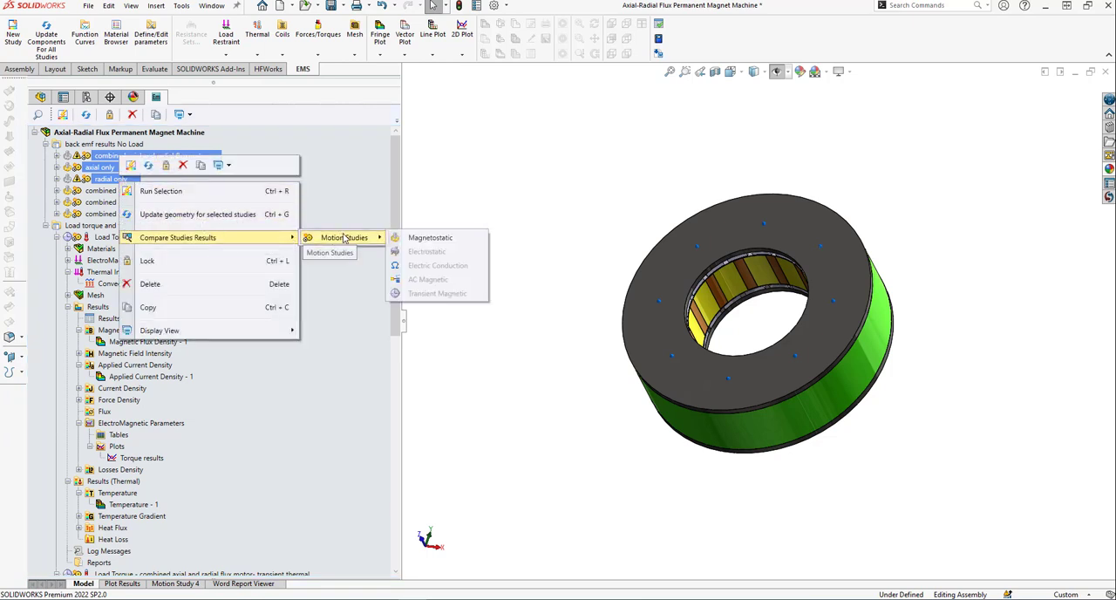
{"action": "left_click", "coordinate": [412, 239]}
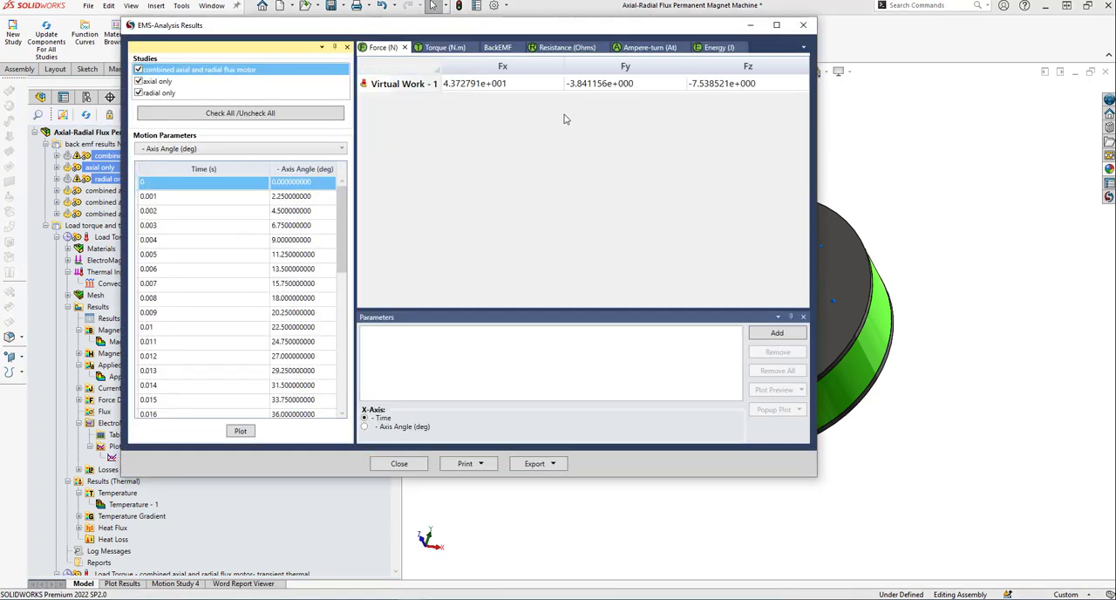
Plot the Wound Coil - 2 back EMF of the checked studies for all time steps, examine the curves and close the chart.
{"action": "left_click", "coordinate": [492, 48]}
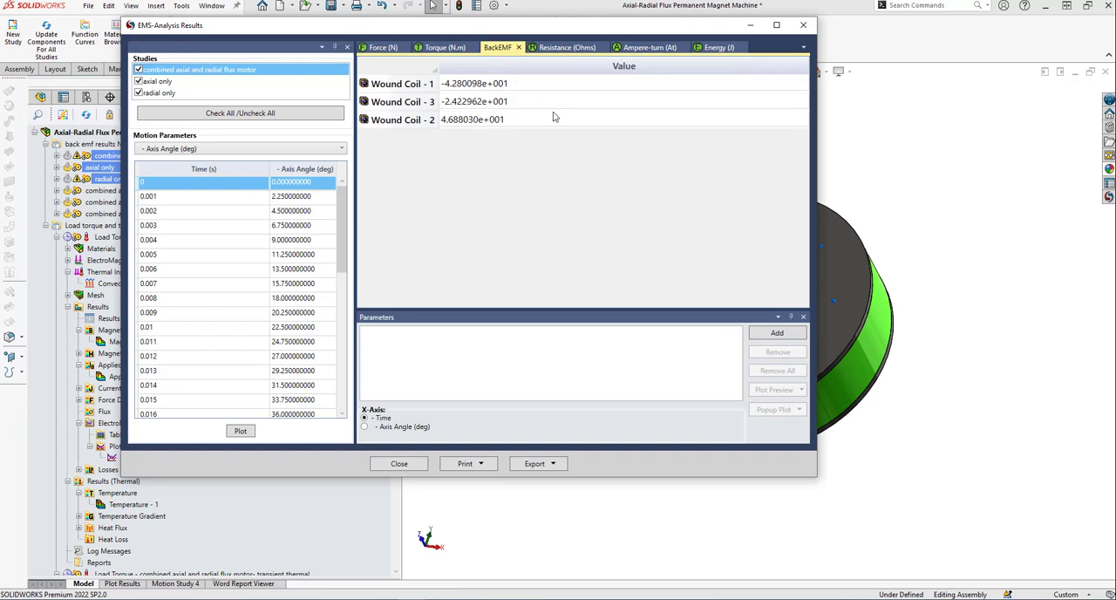
{"action": "left_click", "coordinate": [508, 120]}
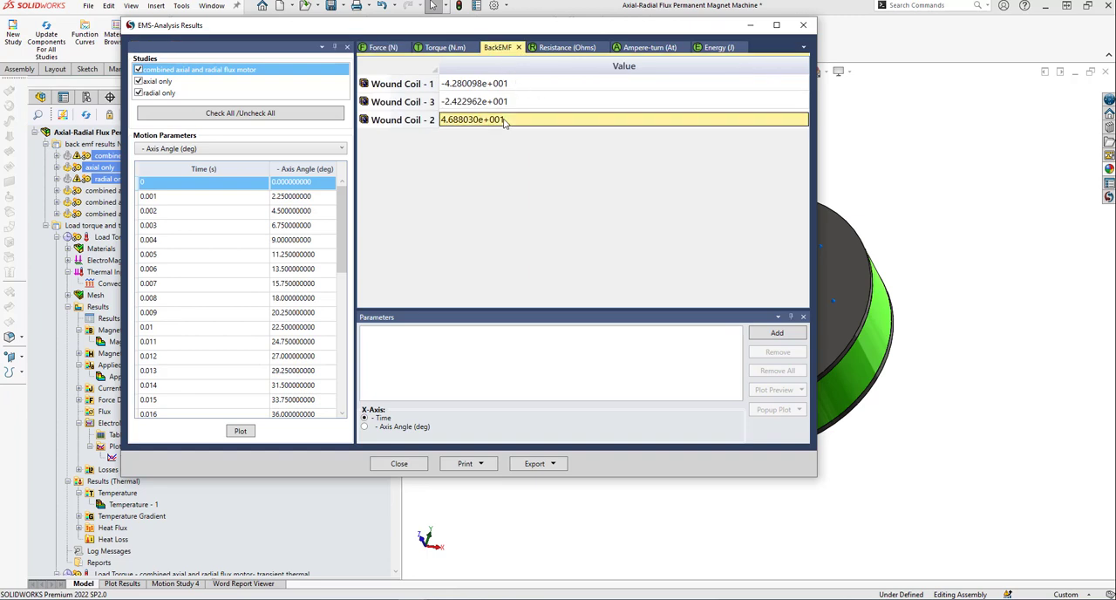
{"action": "left_click", "coordinate": [777, 335]}
{"action": "left_click", "coordinate": [799, 410]}
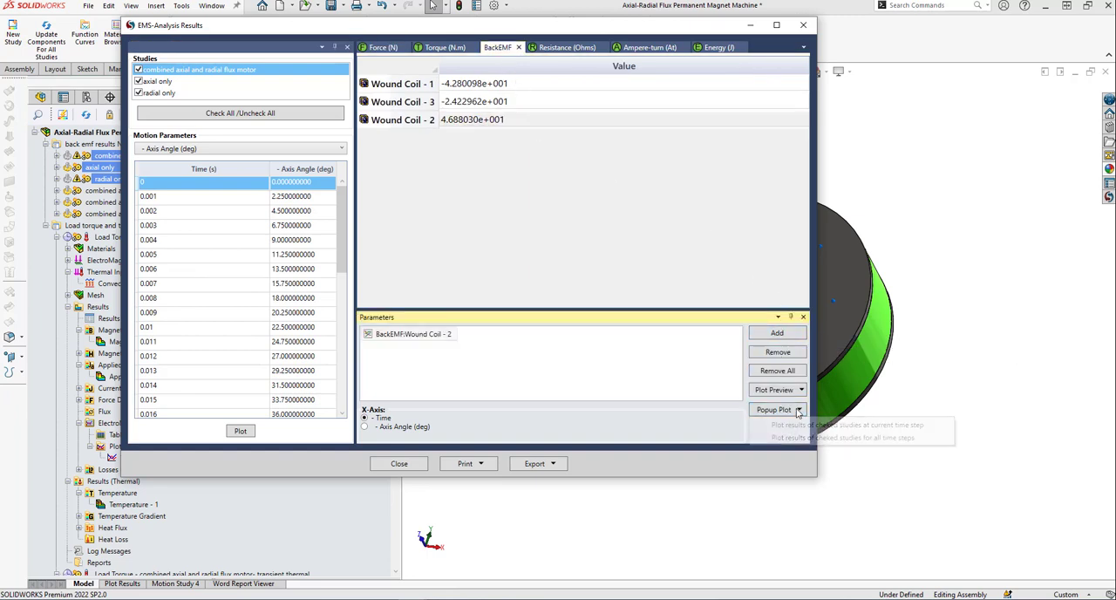
{"action": "left_click", "coordinate": [797, 438]}
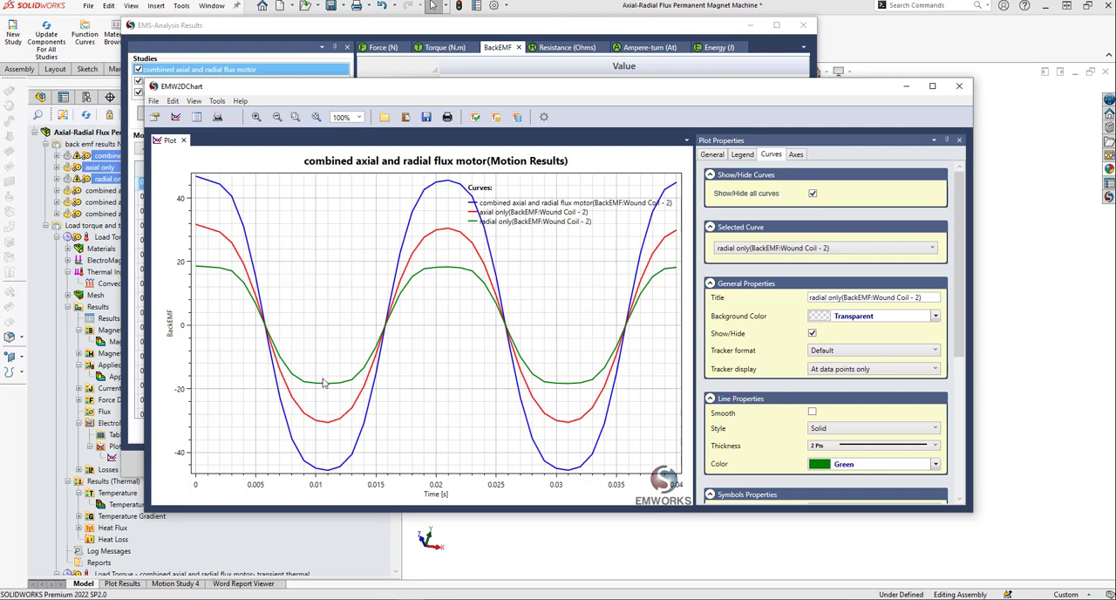
{"action": "left_click", "coordinate": [959, 88]}
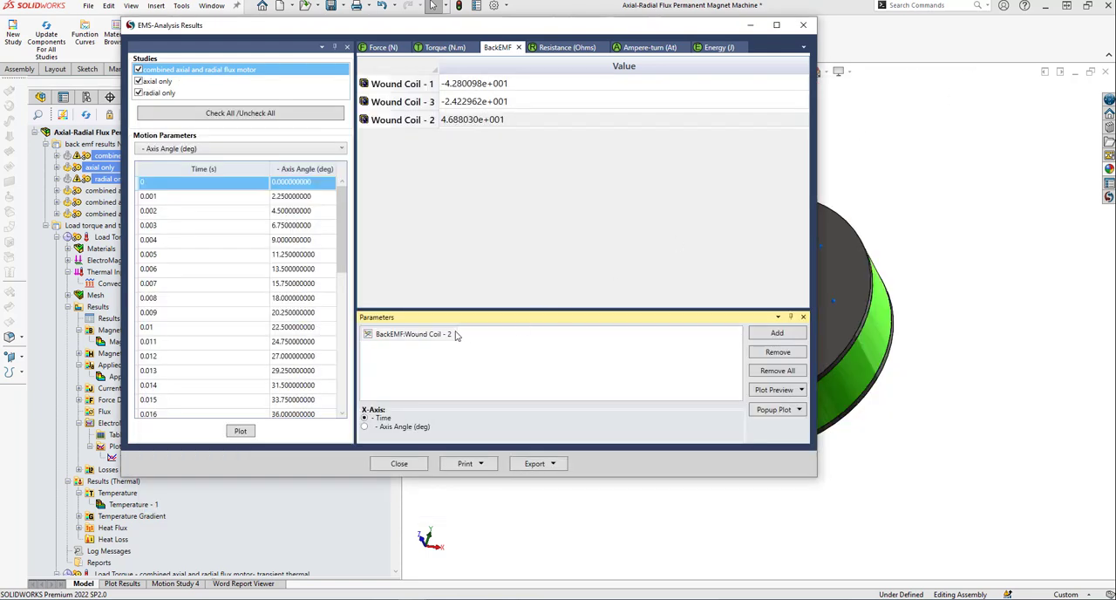
Replace the Wound Coil - 2 parameter with Wound Coil - 1 back EMF and examine its popup plot of the checked studies for all time steps.
{"action": "left_click", "coordinate": [429, 338]}
{"action": "left_click", "coordinate": [757, 352]}
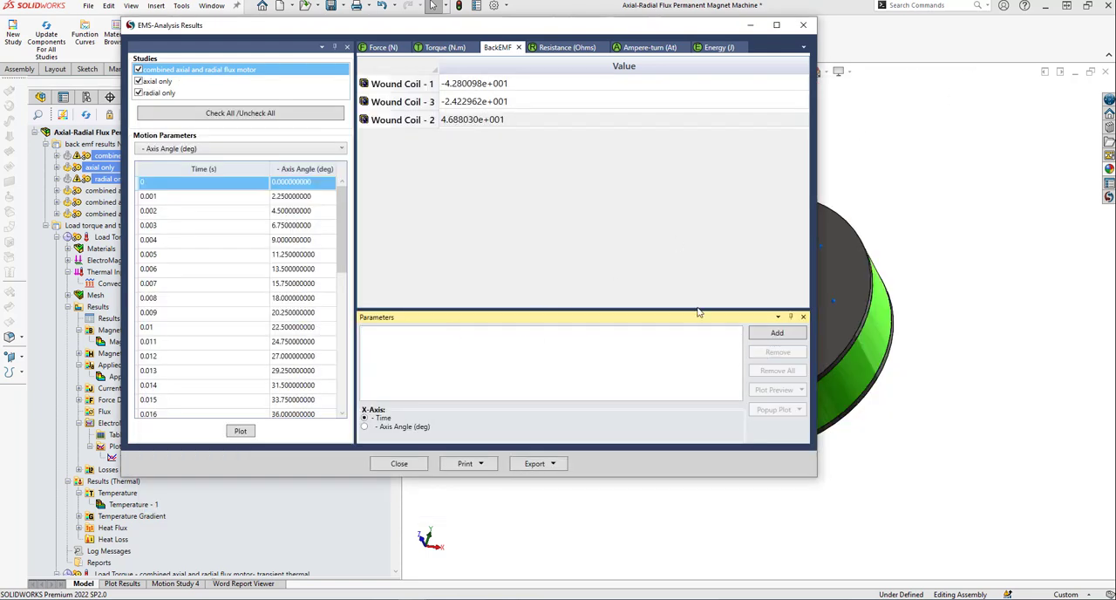
{"action": "left_click", "coordinate": [499, 87]}
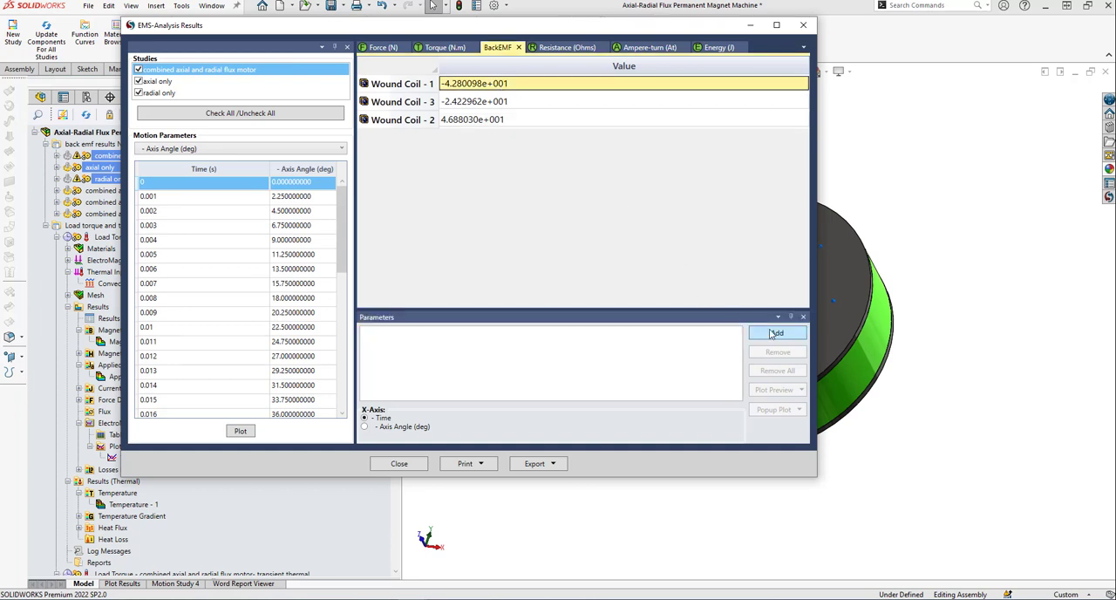
{"action": "left_click", "coordinate": [775, 333]}
{"action": "left_click", "coordinate": [797, 410]}
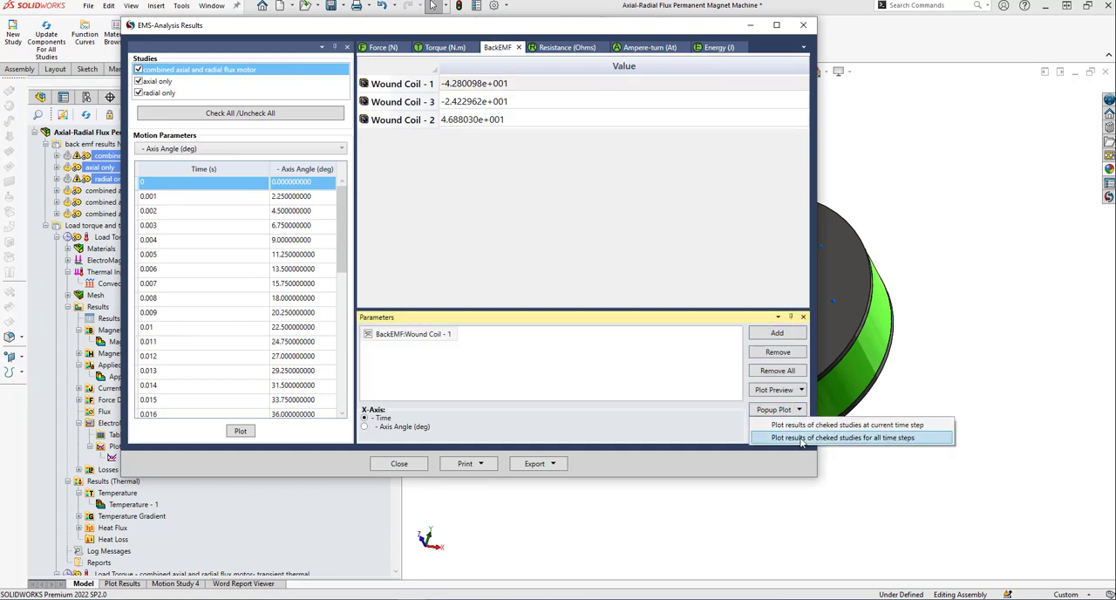
{"action": "left_click", "coordinate": [802, 438]}
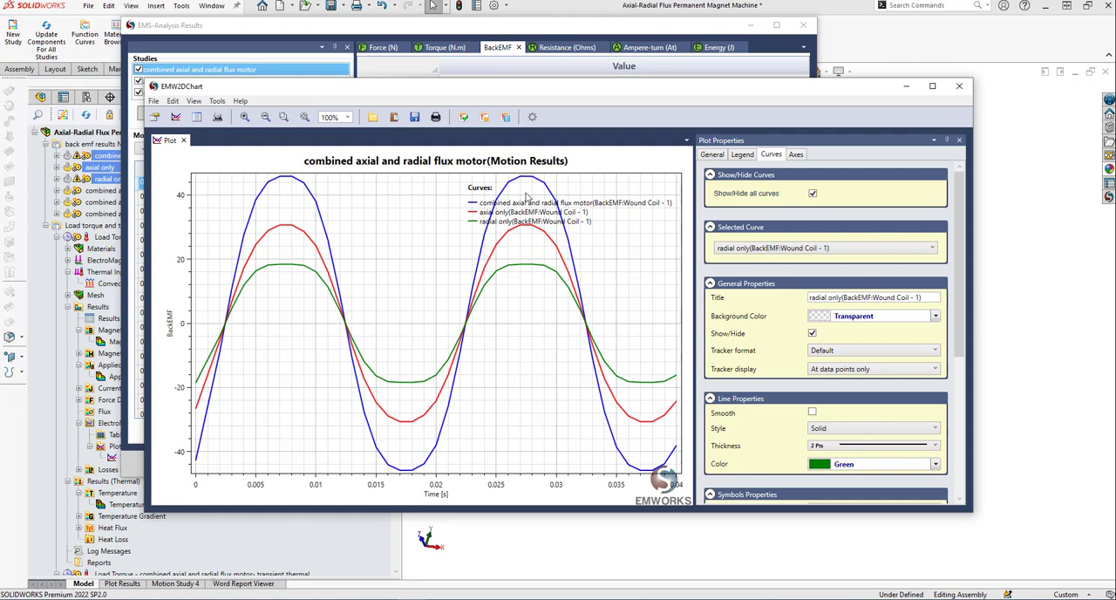
{"action": "left_click_drag", "start_coordinate": [518, 215], "coordinate": [395, 215]}
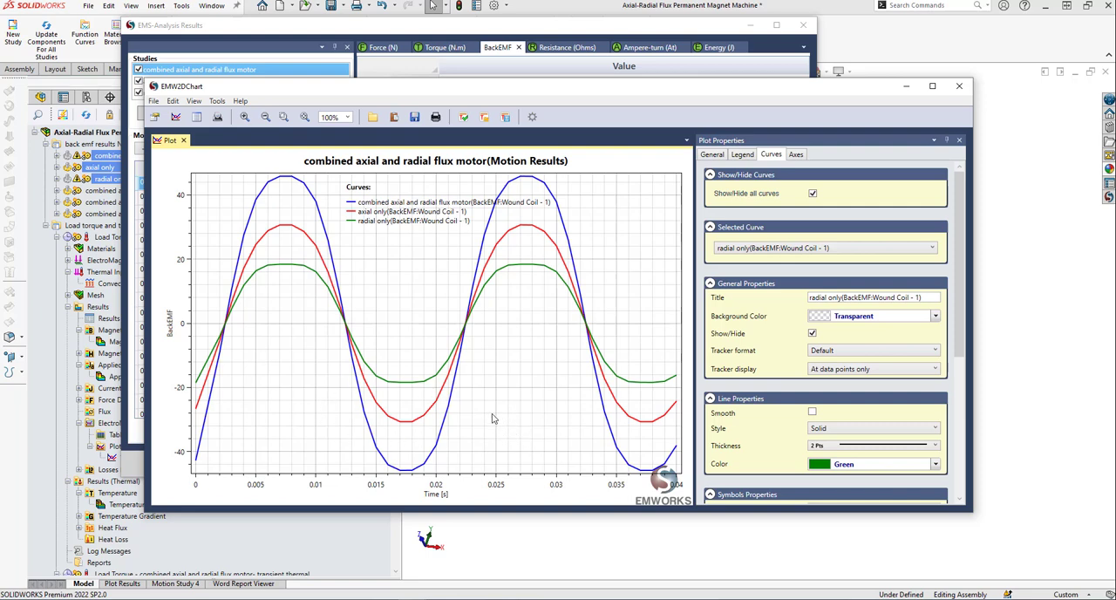
{"action": "left_click", "coordinate": [961, 87]}
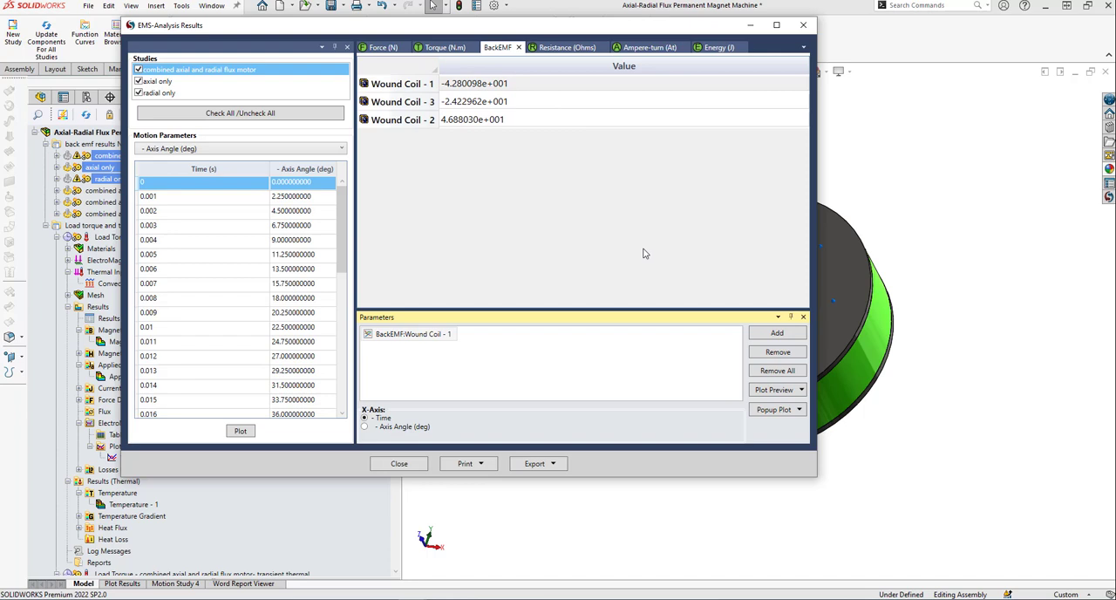
Plot the Virtual Work - 1 Tz torque of the checked studies for all time steps, examine it and close the comparison.
{"action": "left_click", "coordinate": [447, 47]}
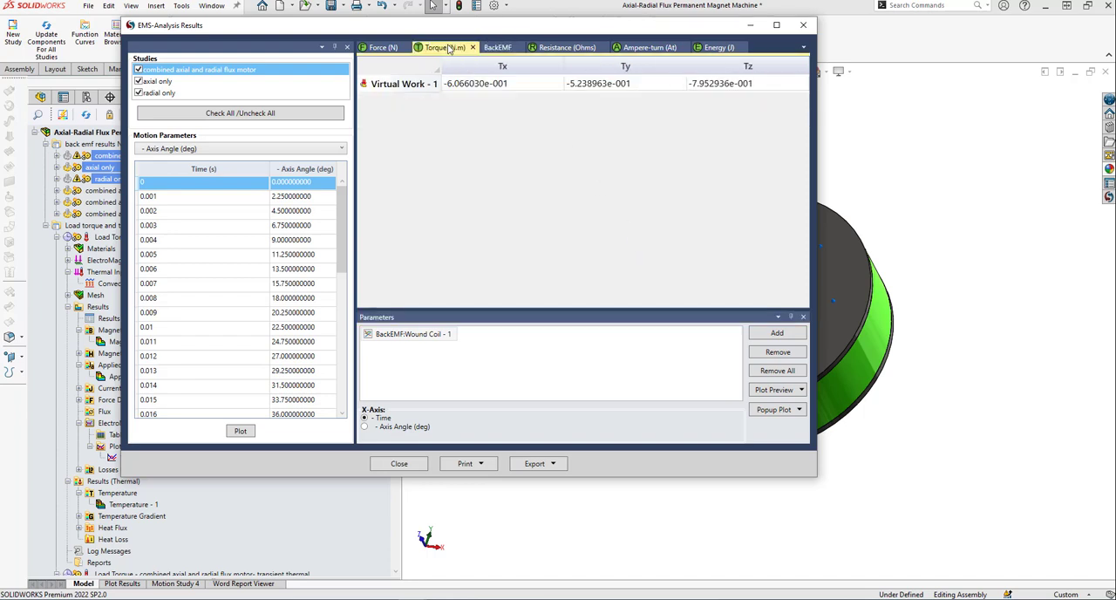
{"action": "left_click", "coordinate": [722, 84]}
{"action": "left_click", "coordinate": [777, 332]}
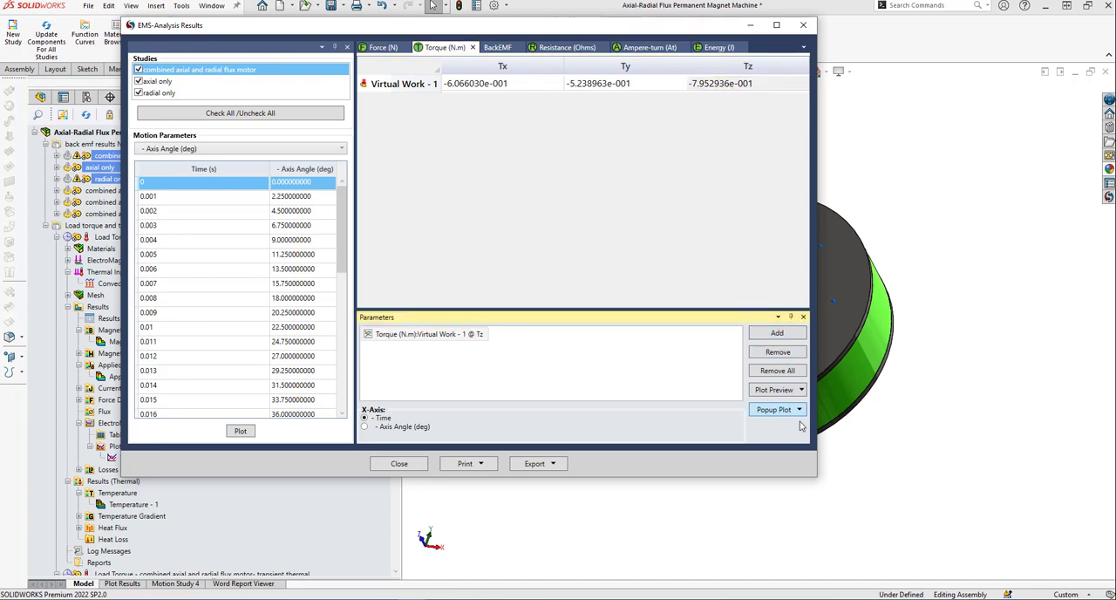
{"action": "left_click", "coordinate": [799, 410]}
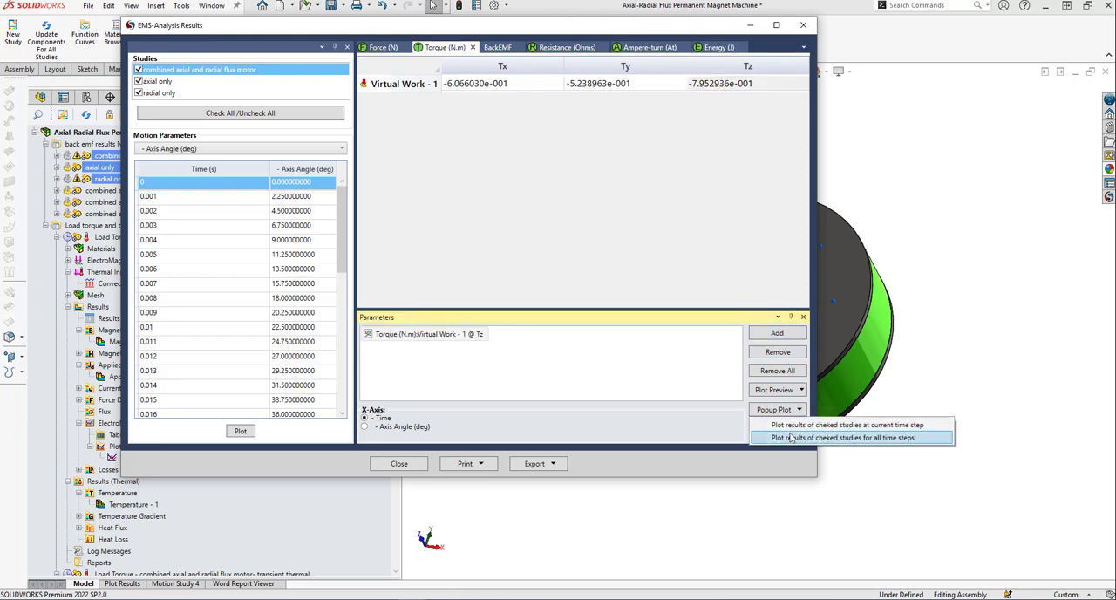
{"action": "left_click", "coordinate": [791, 438]}
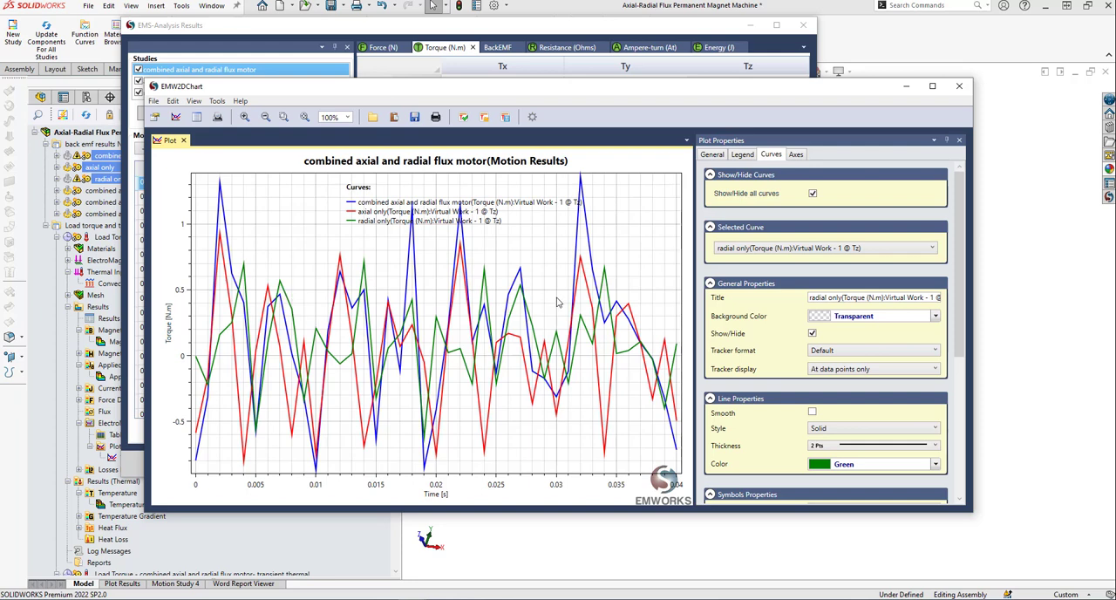
{"action": "left_click", "coordinate": [959, 86]}
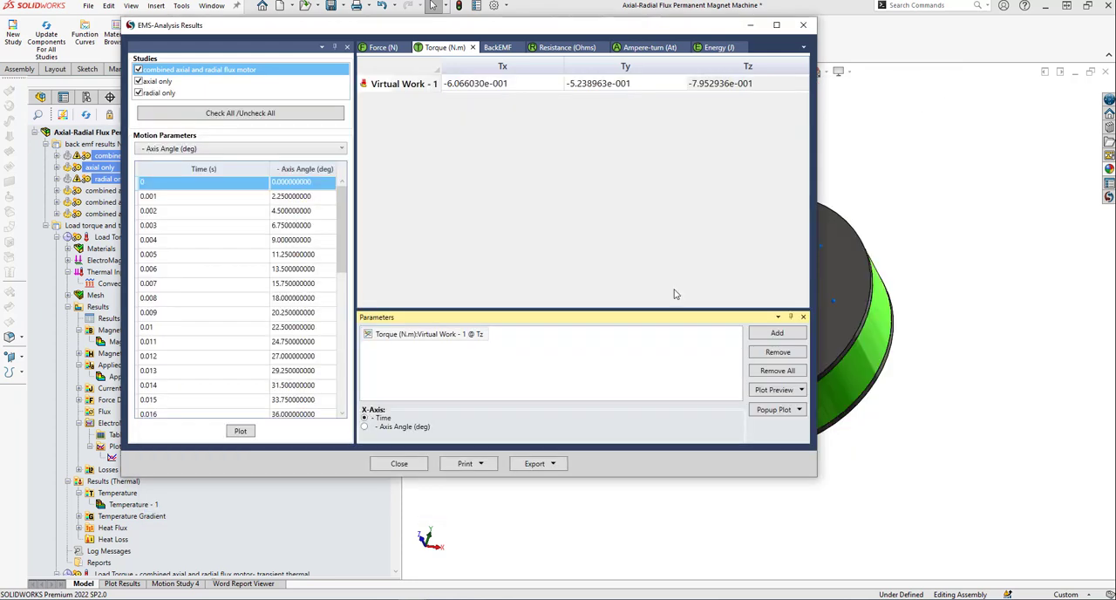
{"action": "left_click", "coordinate": [399, 465]}
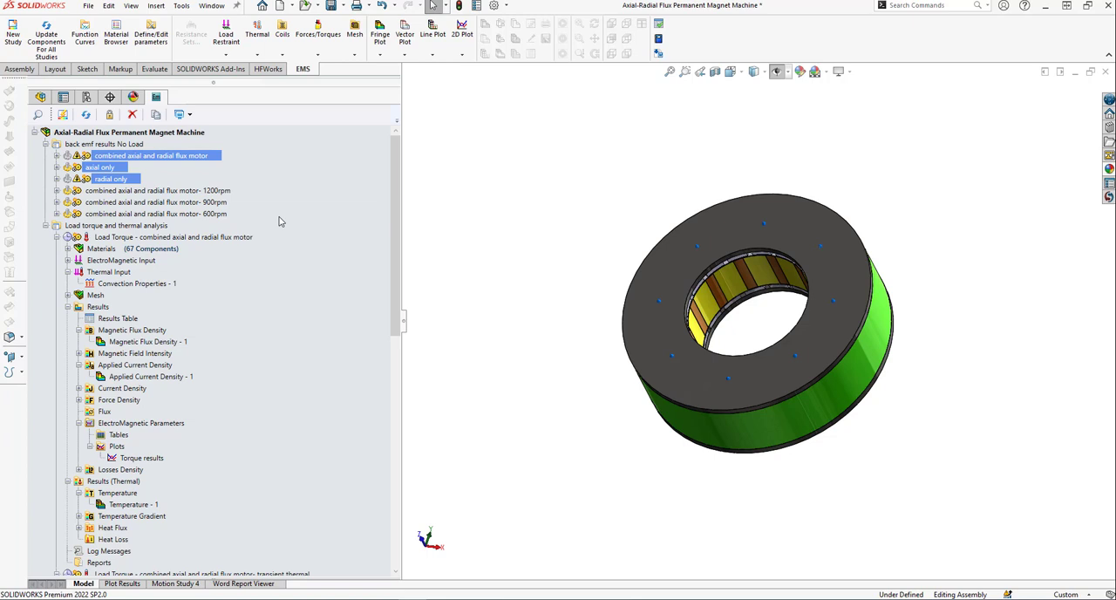
Compare the magnetostatic motion results of the combined axial and radial flux motor studies at 1200rpm, 900rpm and 600rpm.
{"action": "left_click", "coordinate": [120, 144], "text": "ctrl"}
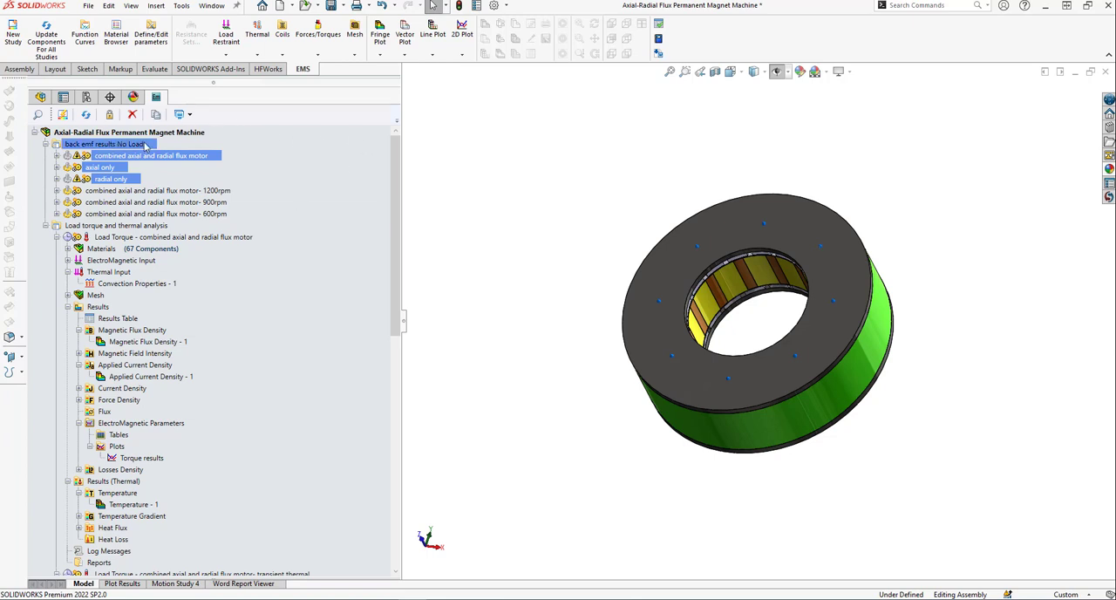
{"action": "left_click", "coordinate": [200, 191], "text": "ctrl"}
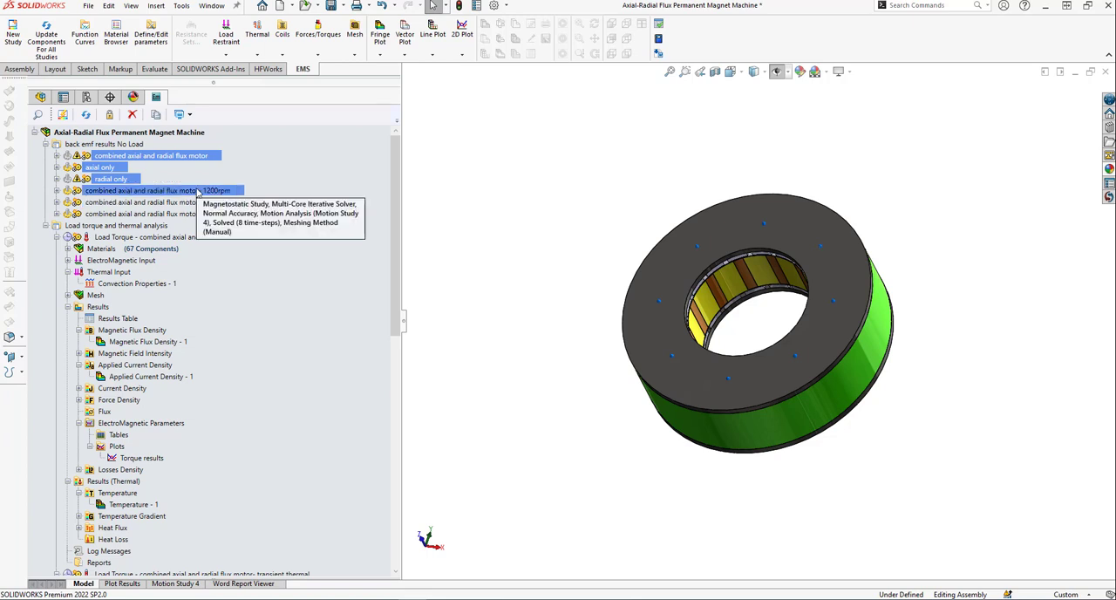
{"action": "left_click", "coordinate": [198, 202], "text": "shift"}
{"action": "left_click", "coordinate": [192, 214], "text": "shift"}
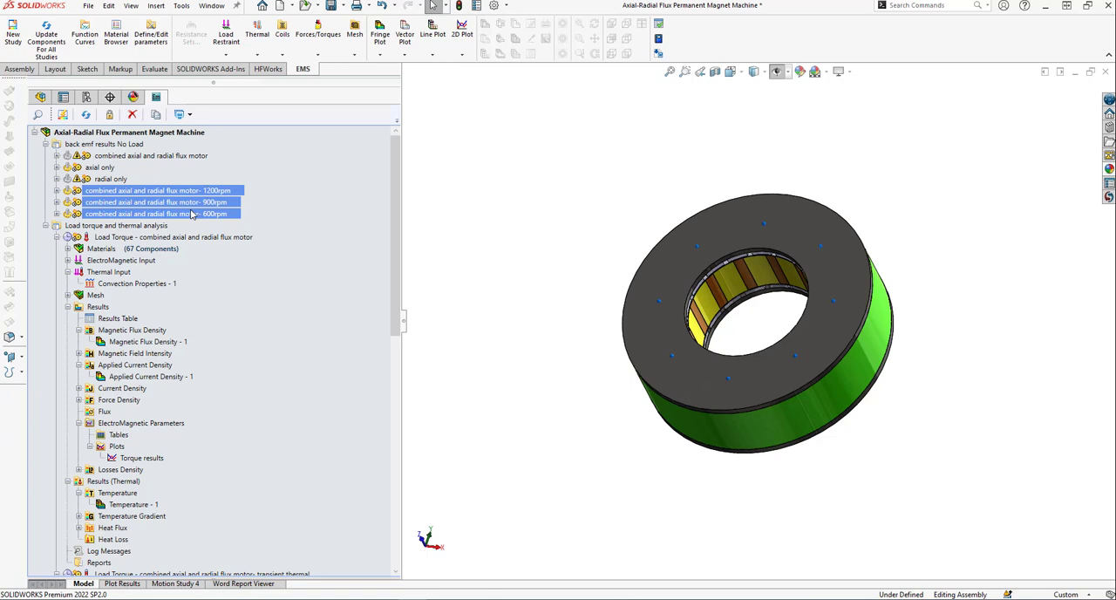
{"action": "right_click", "coordinate": [192, 214]}
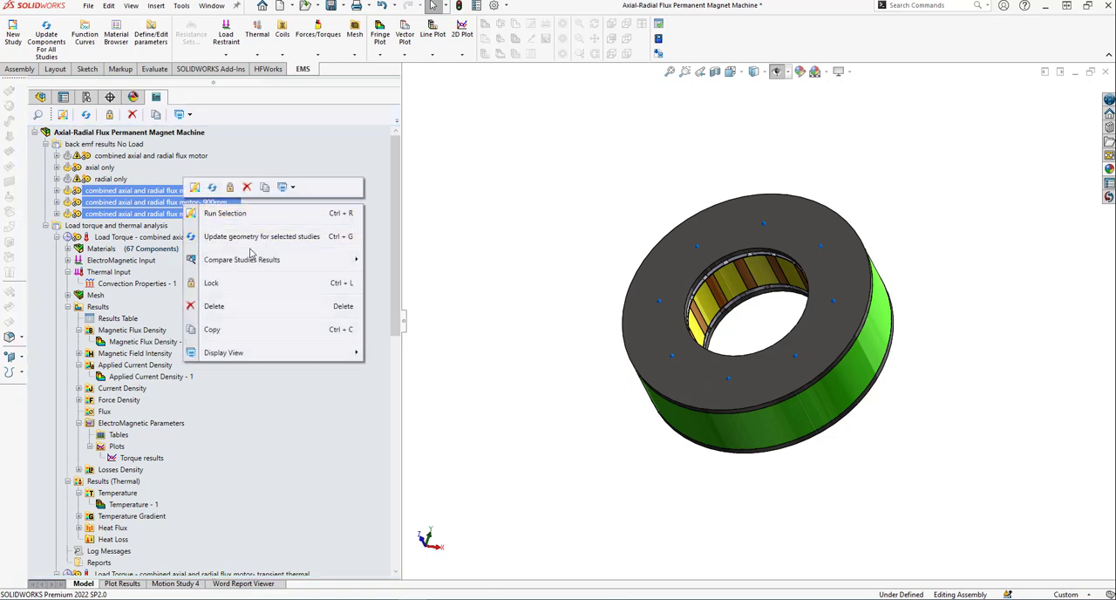
{"action": "mouse_move", "coordinate": [252, 259]}
{"action": "mouse_move", "coordinate": [416, 260]}
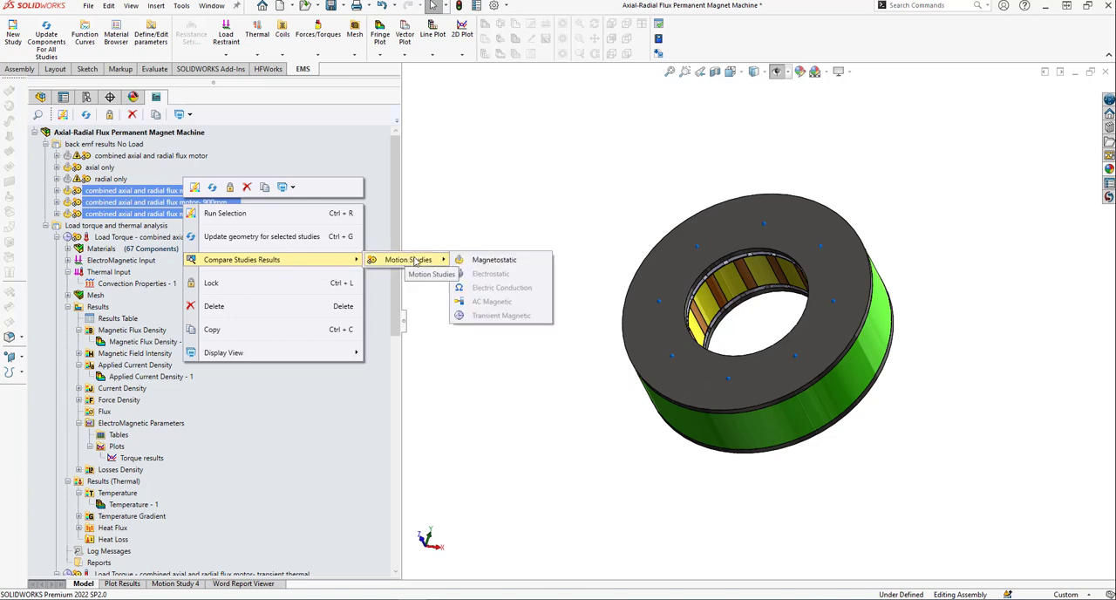
{"action": "left_click", "coordinate": [505, 262]}
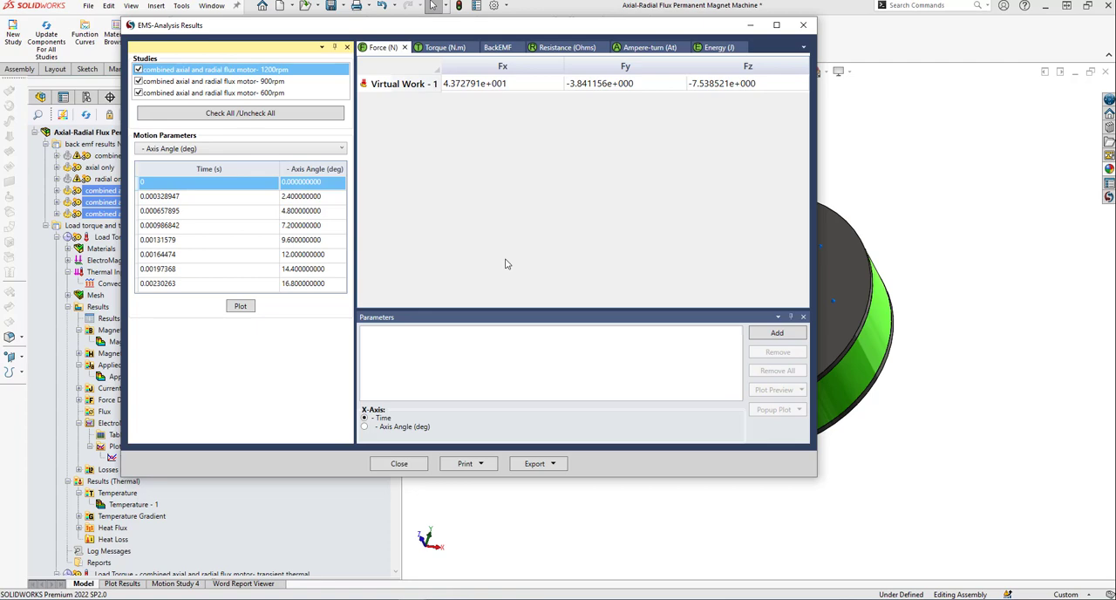
{"action": "left_click_drag", "start_coordinate": [479, 31], "coordinate": [613, 60]}
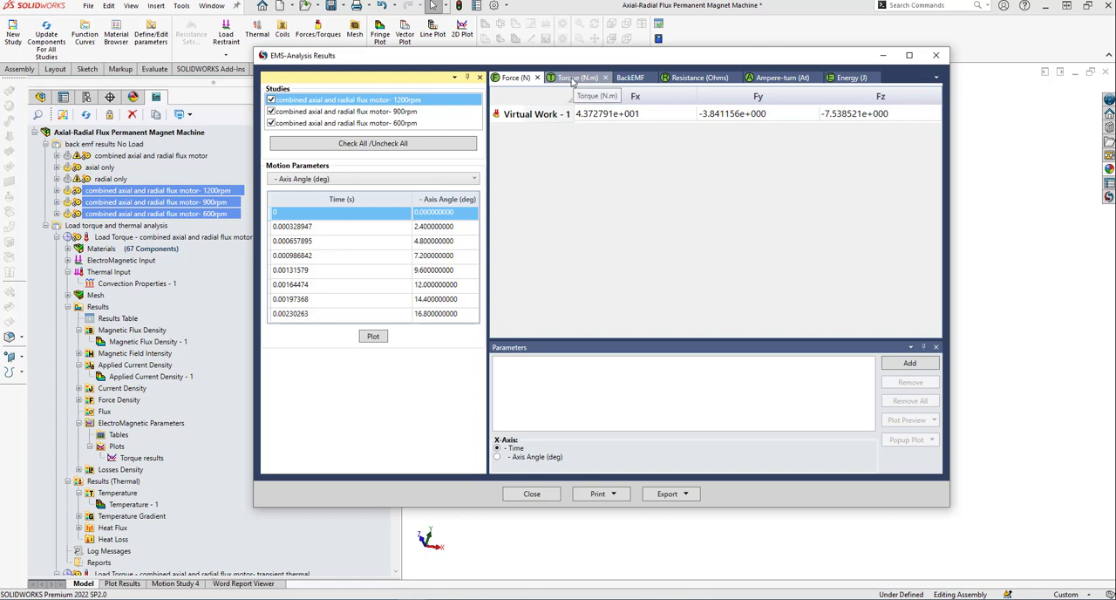
Plot the Wound Coil - 2 back EMF of the checked speed studies at time step 0.000657895 s, examine the curve and close the chart.
{"action": "left_click", "coordinate": [579, 79]}
{"action": "left_click", "coordinate": [887, 115]}
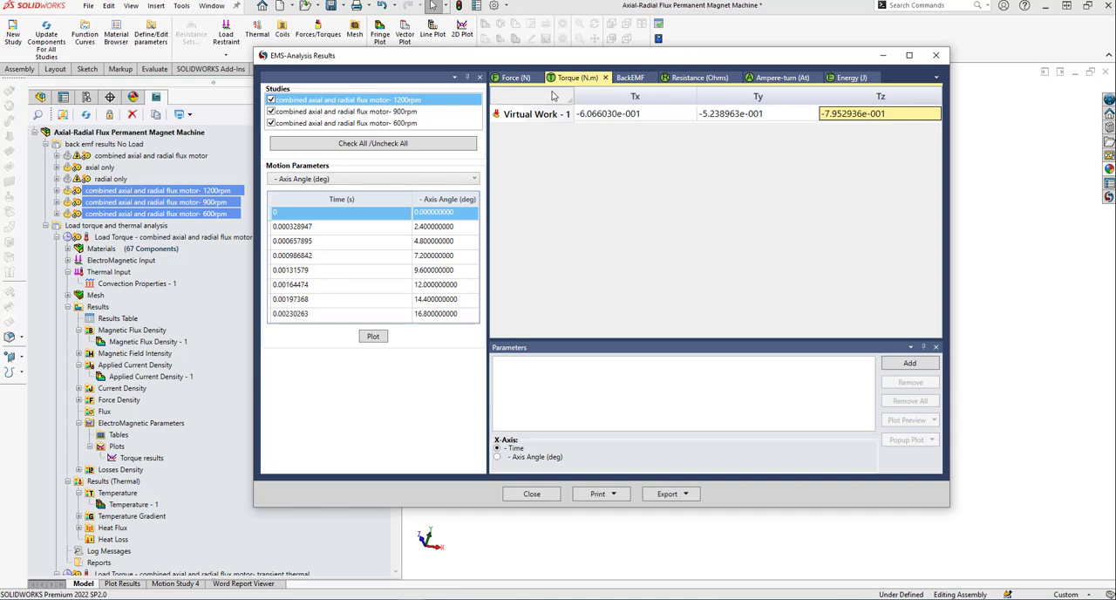
{"action": "left_click", "coordinate": [630, 79]}
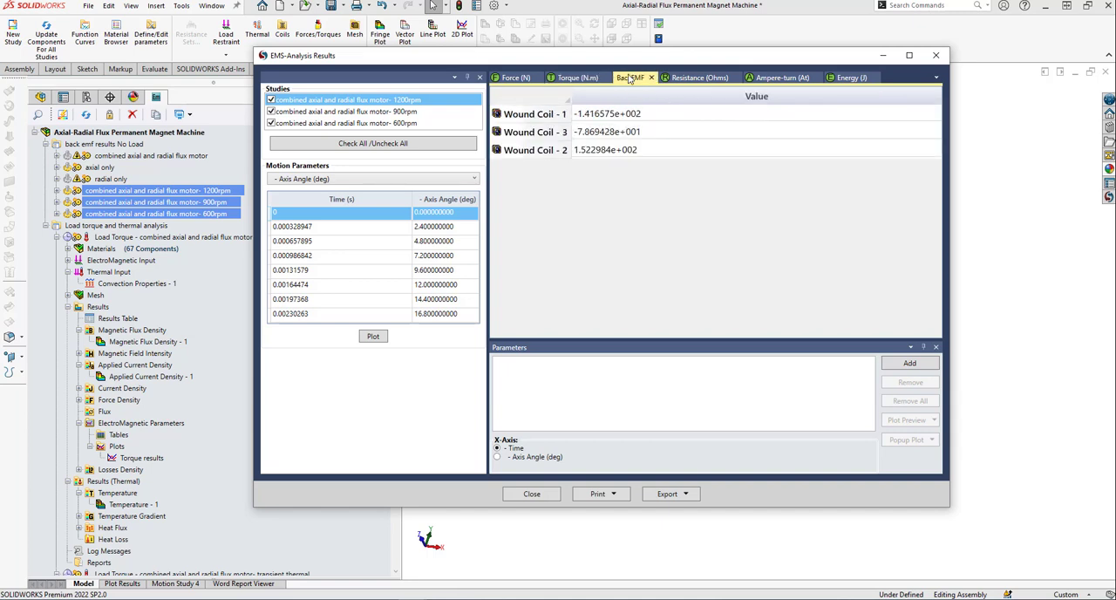
{"action": "left_click", "coordinate": [615, 151]}
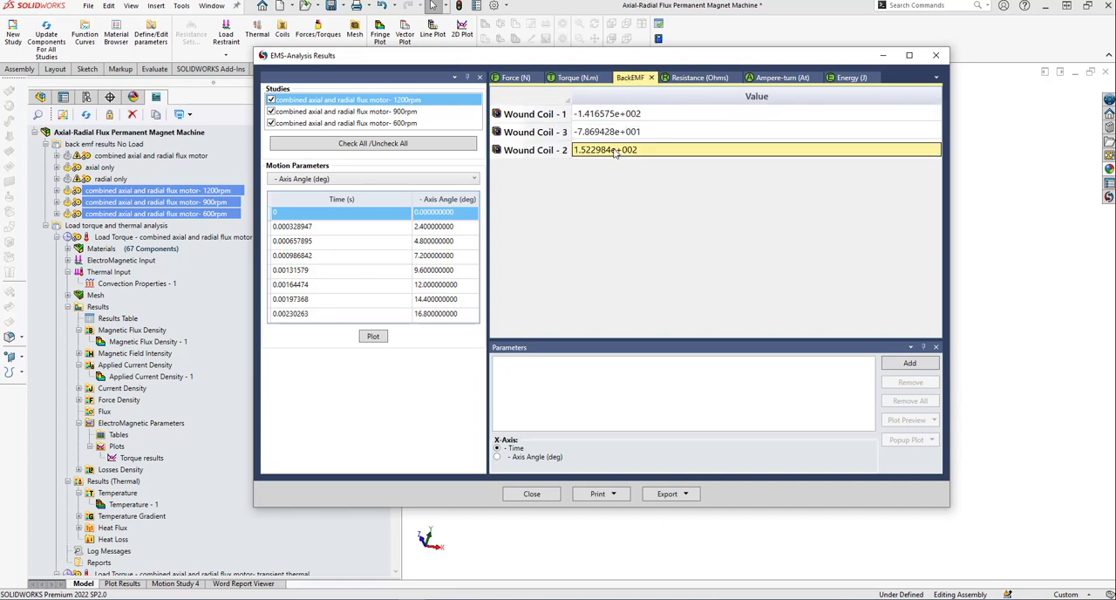
{"action": "left_click", "coordinate": [436, 240]}
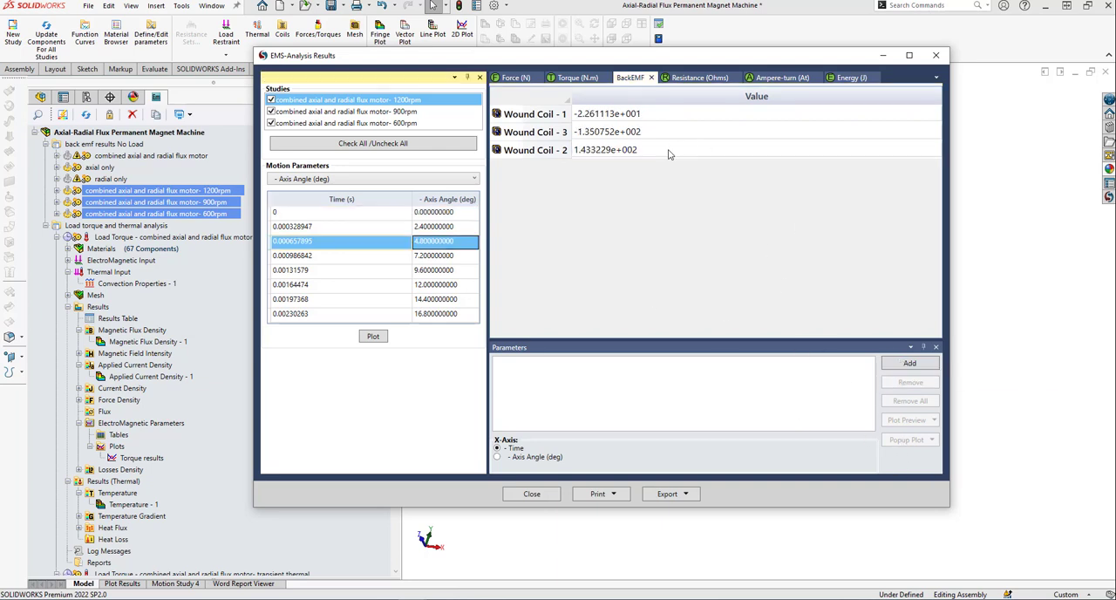
{"action": "left_click", "coordinate": [670, 153]}
{"action": "left_click", "coordinate": [916, 363]}
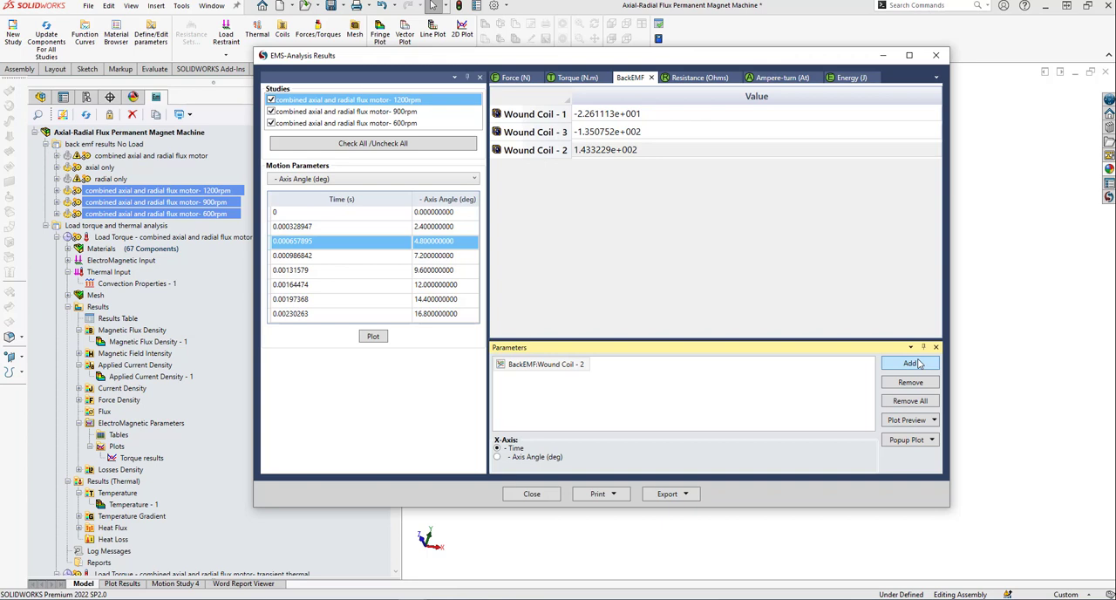
{"action": "left_click", "coordinate": [934, 441]}
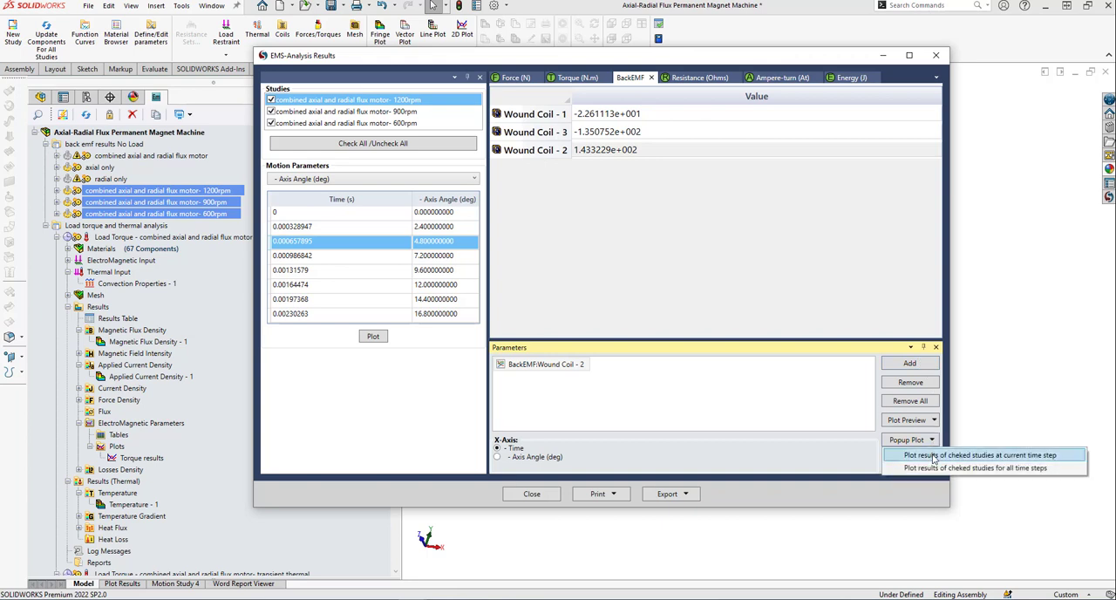
{"action": "left_click", "coordinate": [934, 455]}
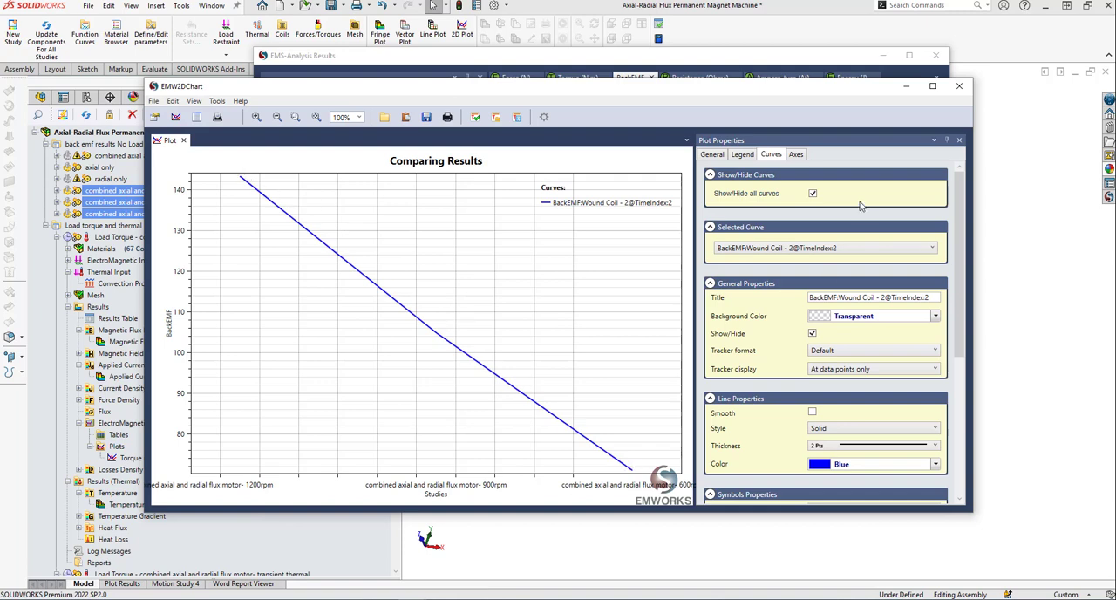
{"action": "left_click", "coordinate": [960, 87]}
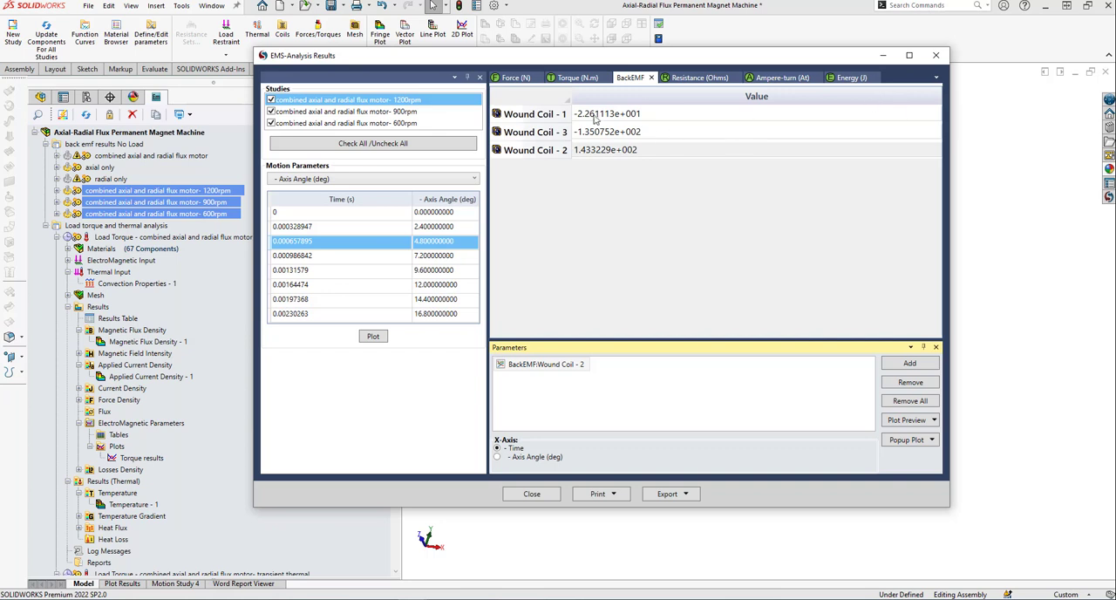
Plot the Virtual Work - 1 Tz torque of the checked speed studies at the current time step, examine it and close the comparison.
{"action": "left_click", "coordinate": [563, 78]}
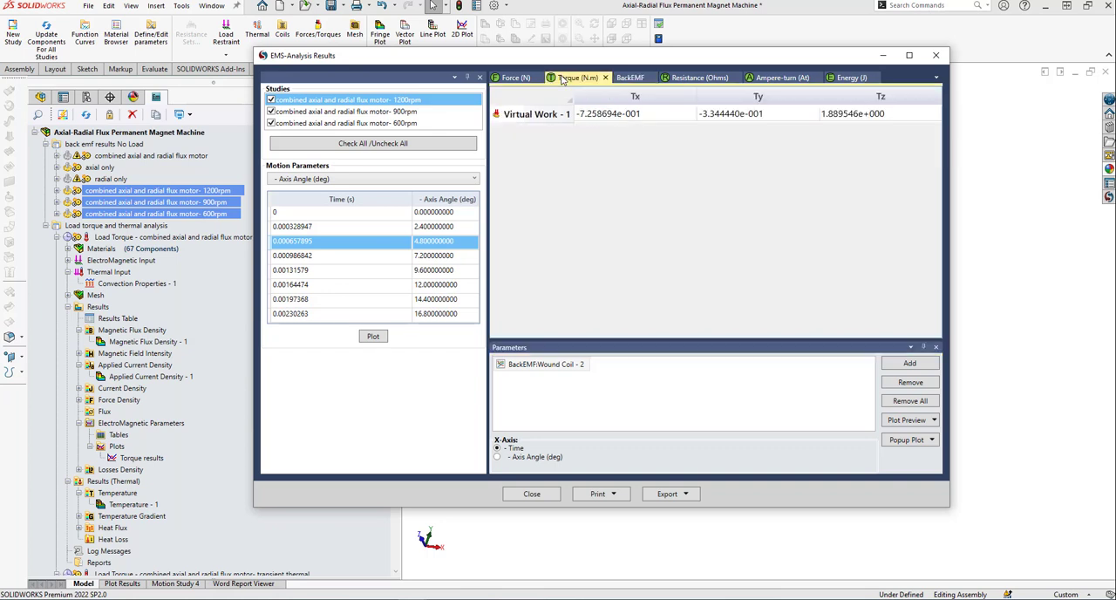
{"action": "left_click", "coordinate": [847, 115]}
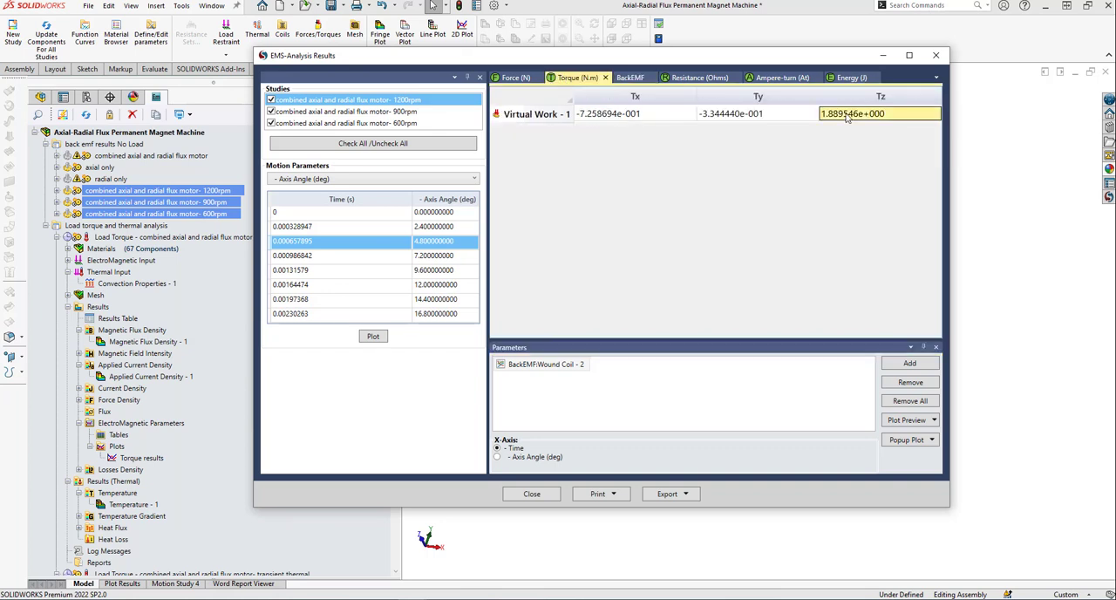
{"action": "left_click", "coordinate": [909, 365]}
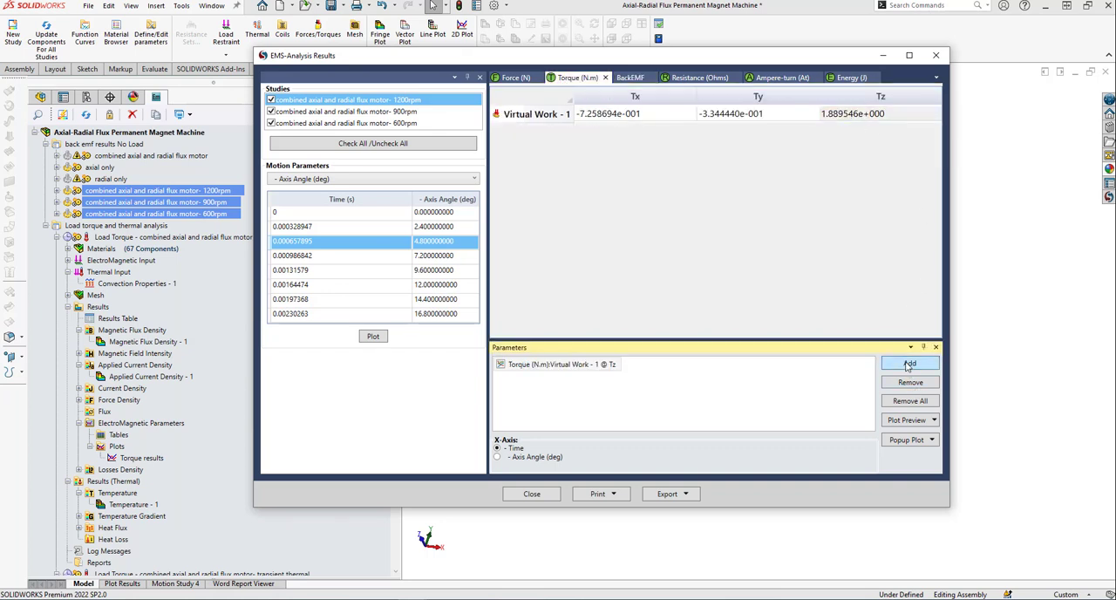
{"action": "left_click", "coordinate": [933, 440]}
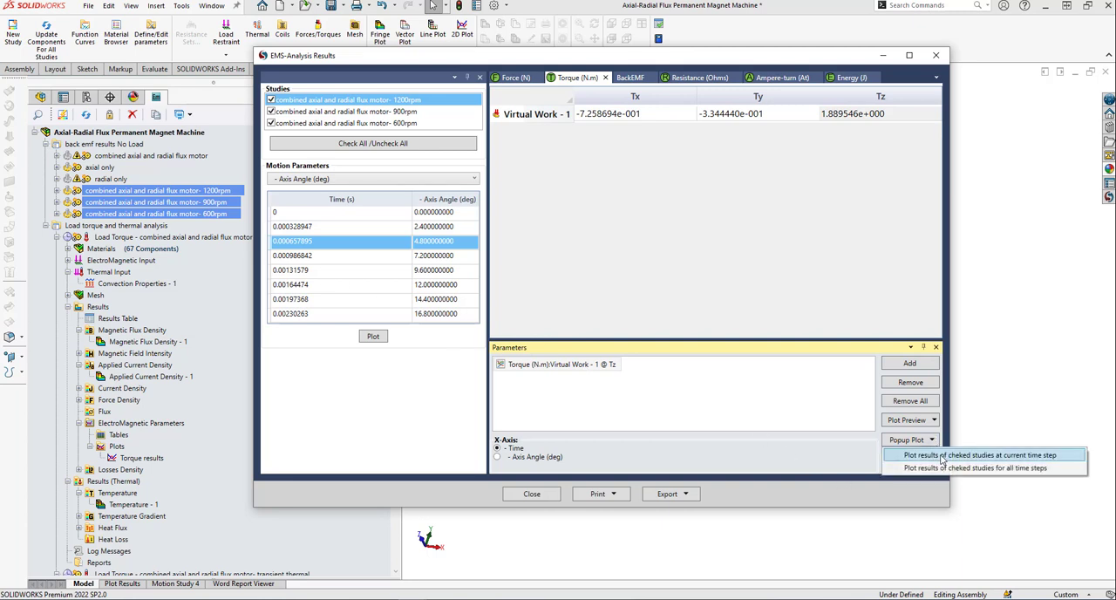
{"action": "left_click", "coordinate": [942, 455]}
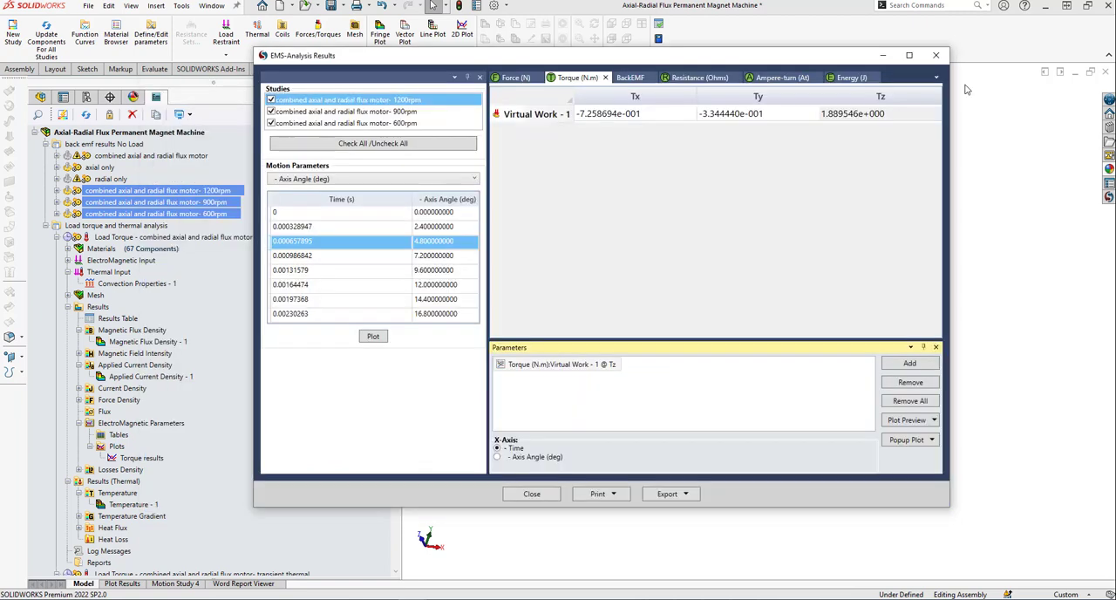
{"action": "left_click", "coordinate": [959, 86]}
{"action": "left_click", "coordinate": [532, 494]}
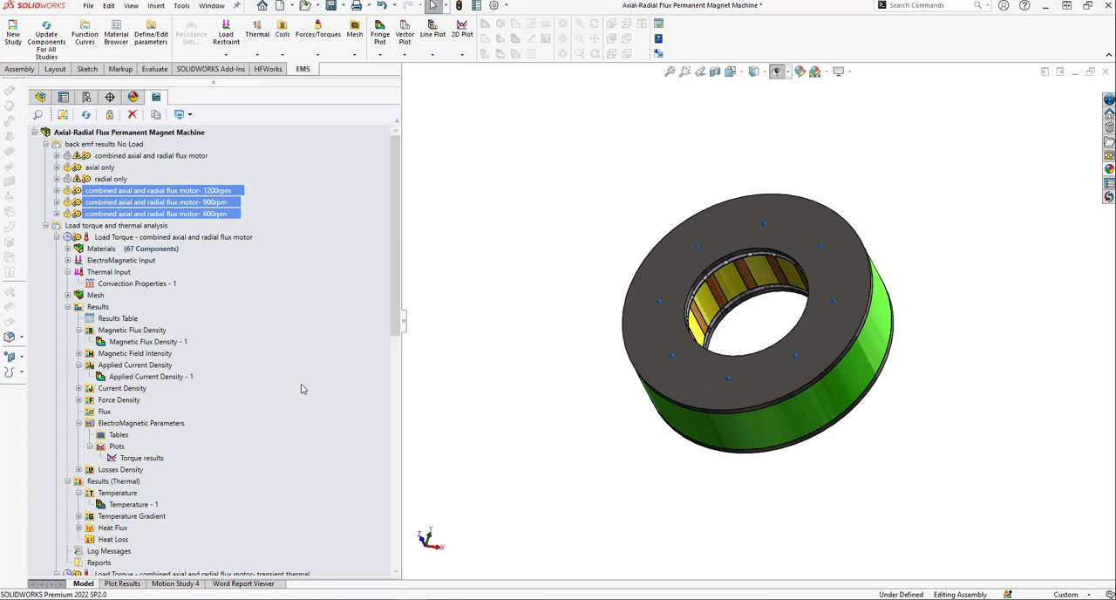
Review the general properties and coupling analysis settings of the Load Torque - combined axial and radial flux motor study without changing them.
{"action": "right_click", "coordinate": [228, 237]}
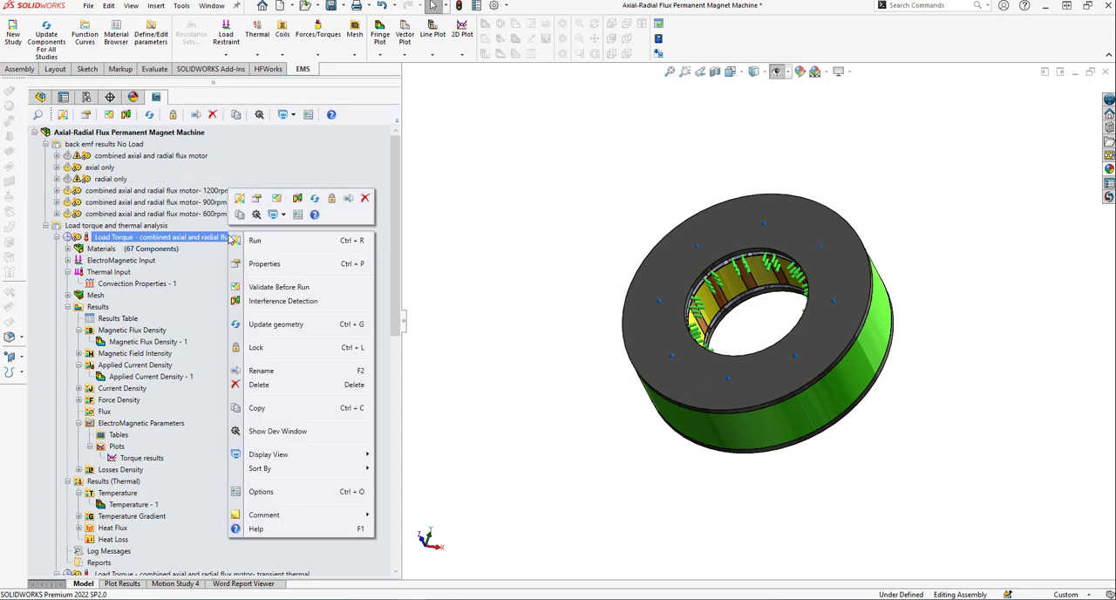
{"action": "left_click", "coordinate": [407, 337]}
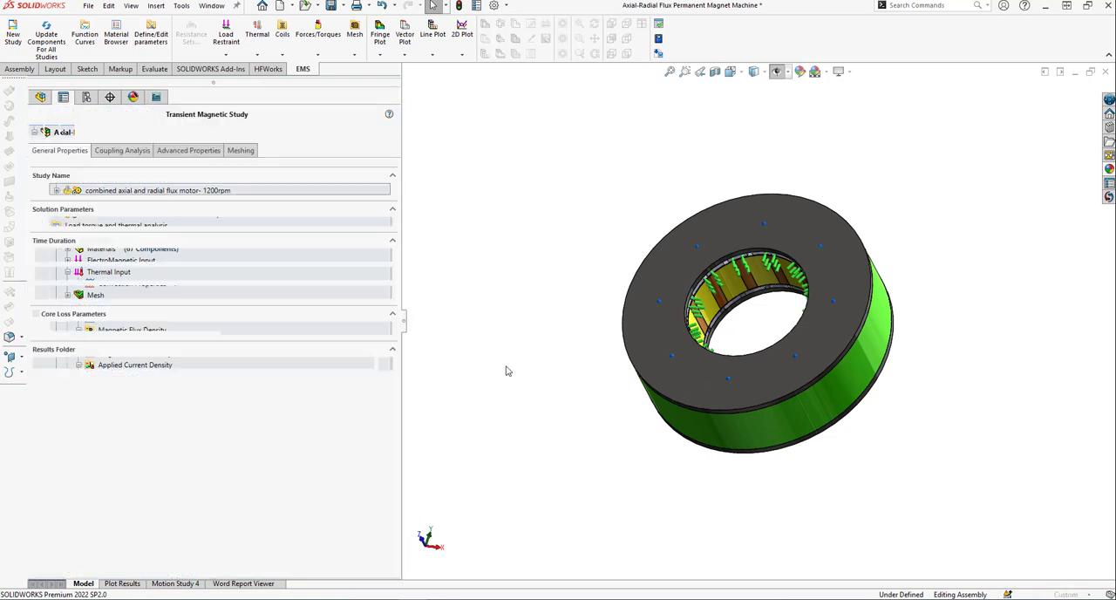
{"action": "left_click", "coordinate": [123, 151]}
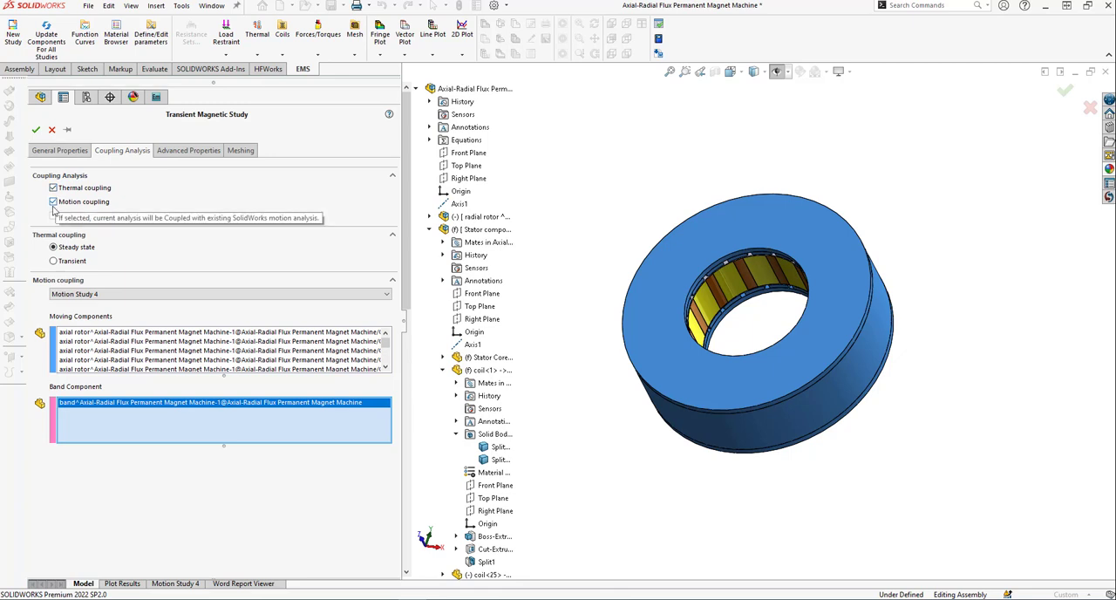
{"action": "left_click", "coordinate": [52, 130]}
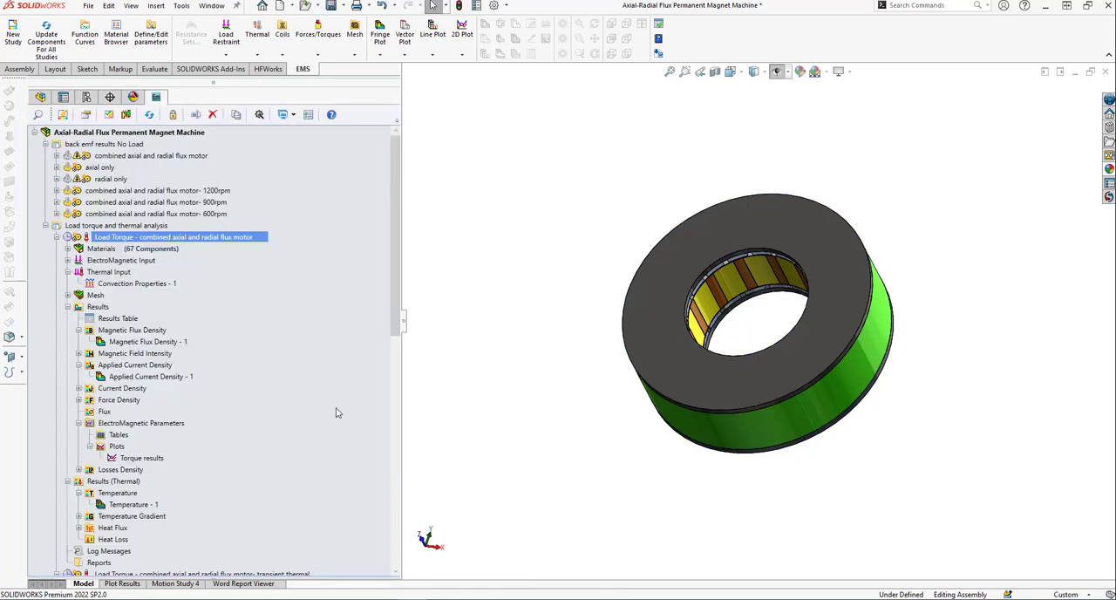
Review the coupling analysis settings of the Load Torque transient thermal study, including its transient thermal coupling, and leave them unchanged.
{"action": "left_click", "coordinate": [57, 238]}
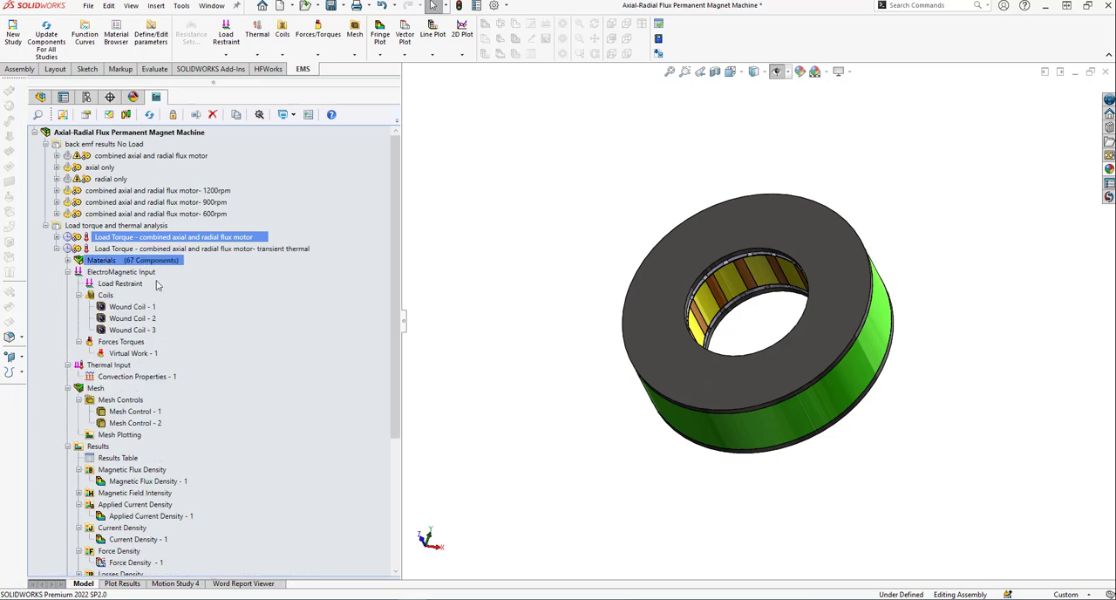
{"action": "left_click", "coordinate": [179, 252]}
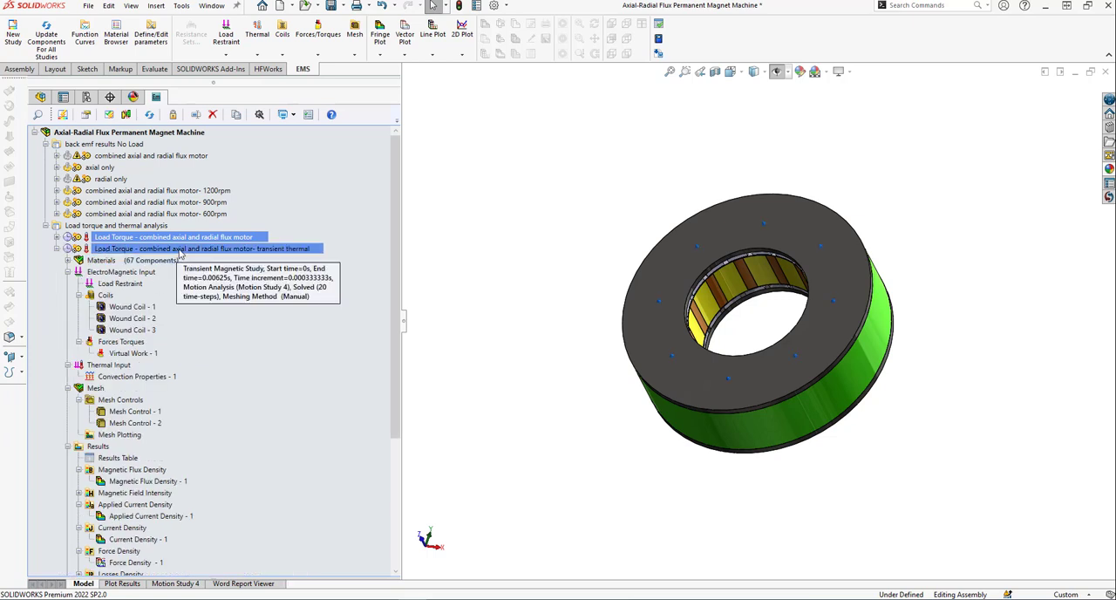
{"action": "right_click", "coordinate": [179, 253]}
{"action": "left_click", "coordinate": [214, 286]}
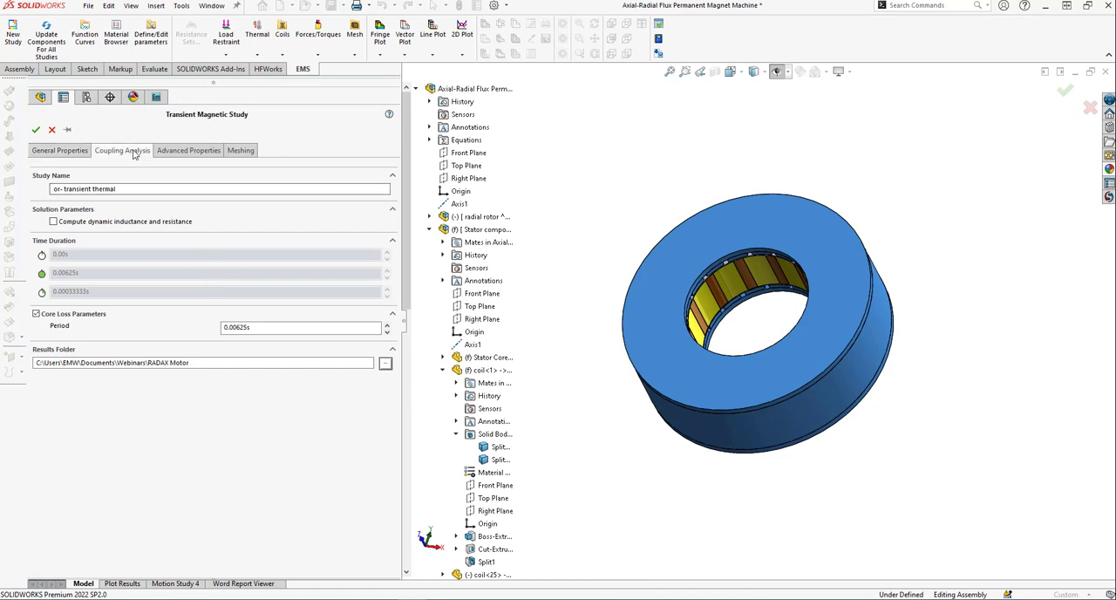
{"action": "left_click", "coordinate": [134, 151]}
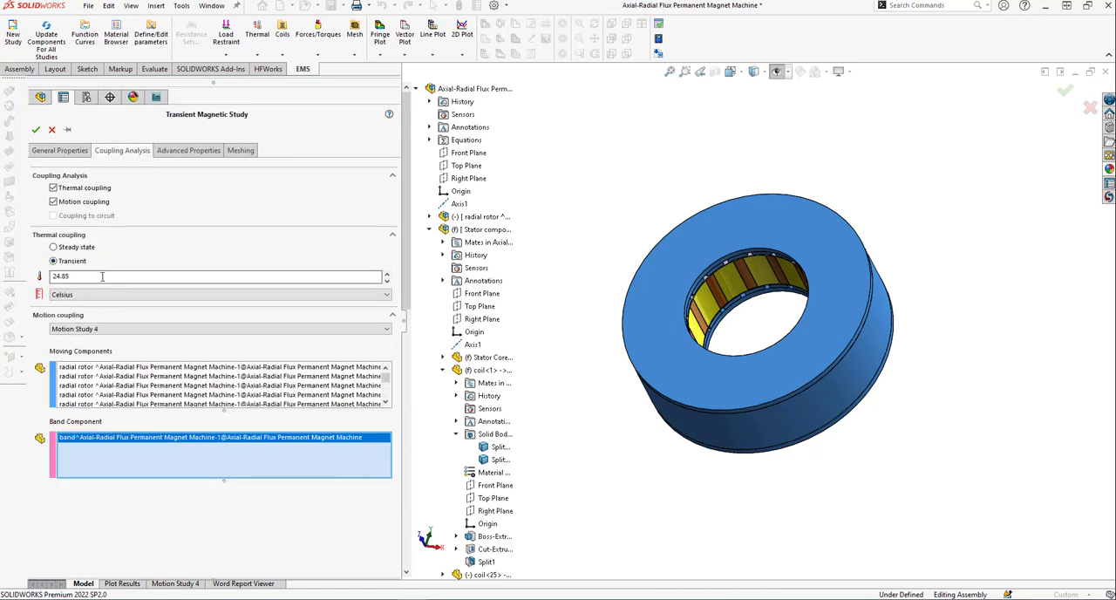
{"action": "left_click", "coordinate": [35, 130]}
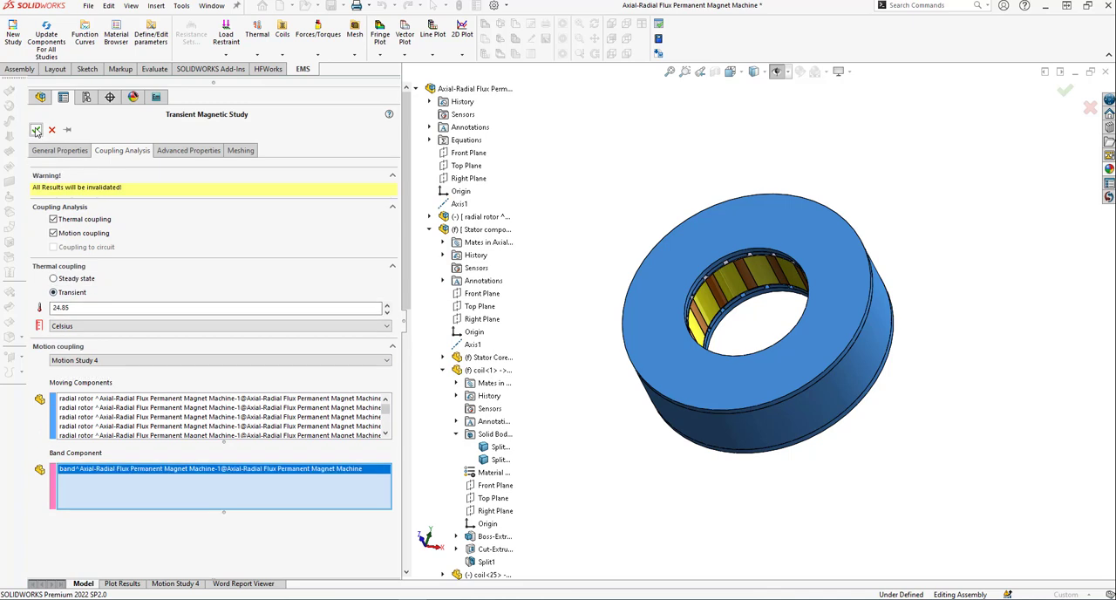
{"action": "left_click", "coordinate": [53, 130]}
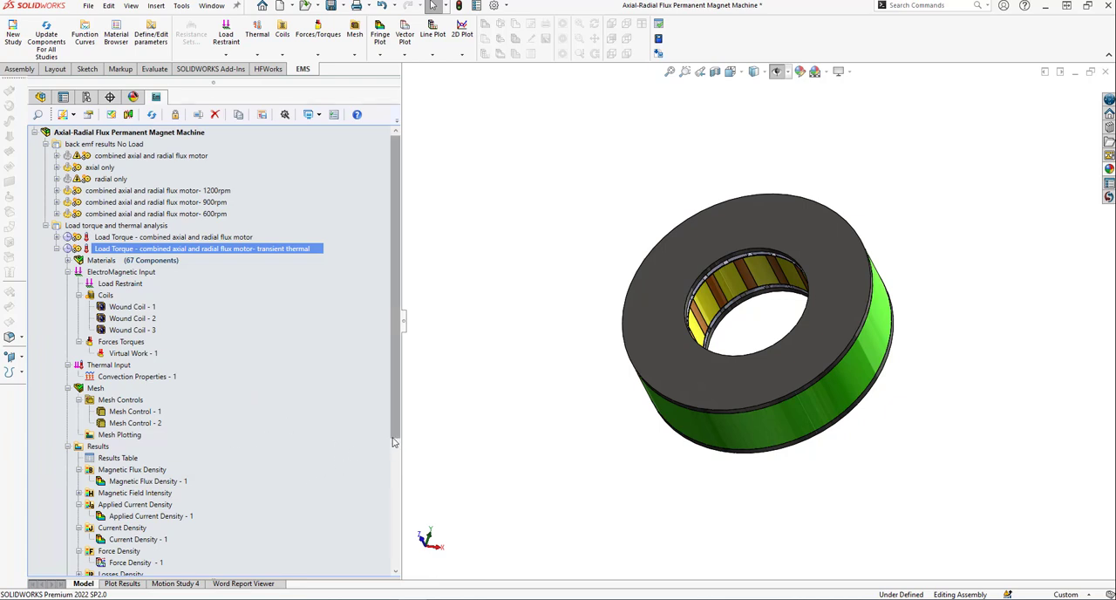
Open the results table of the Load Torque transient thermal study, examine the list of available result quantities and close the table.
{"action": "left_click_drag", "start_coordinate": [396, 439], "coordinate": [396, 497]}
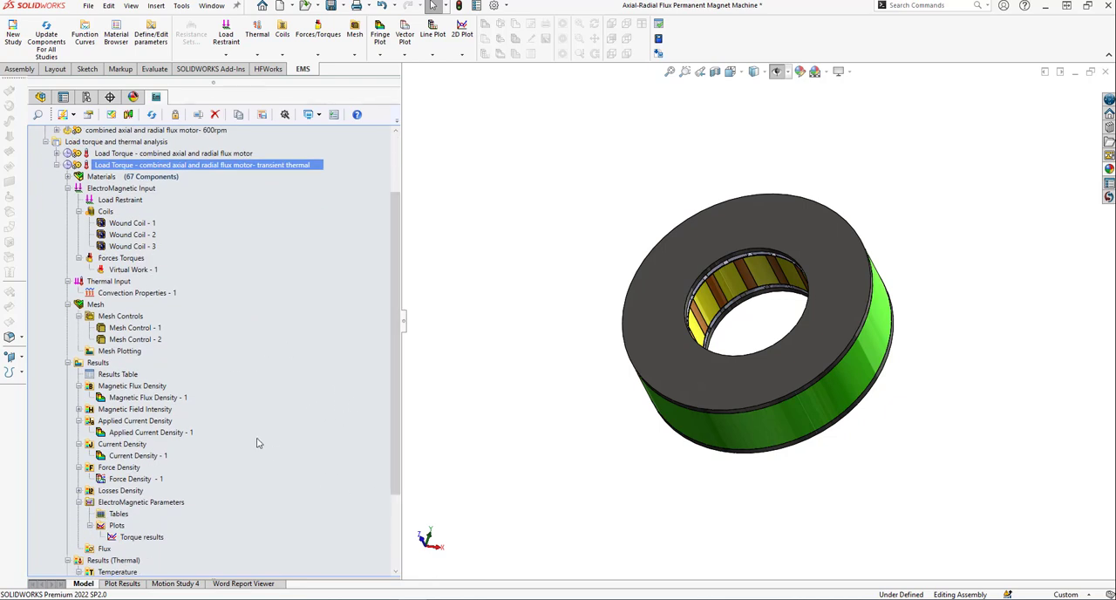
{"action": "left_click", "coordinate": [124, 387]}
{"action": "left_click", "coordinate": [121, 375]}
{"action": "right_click", "coordinate": [122, 375]}
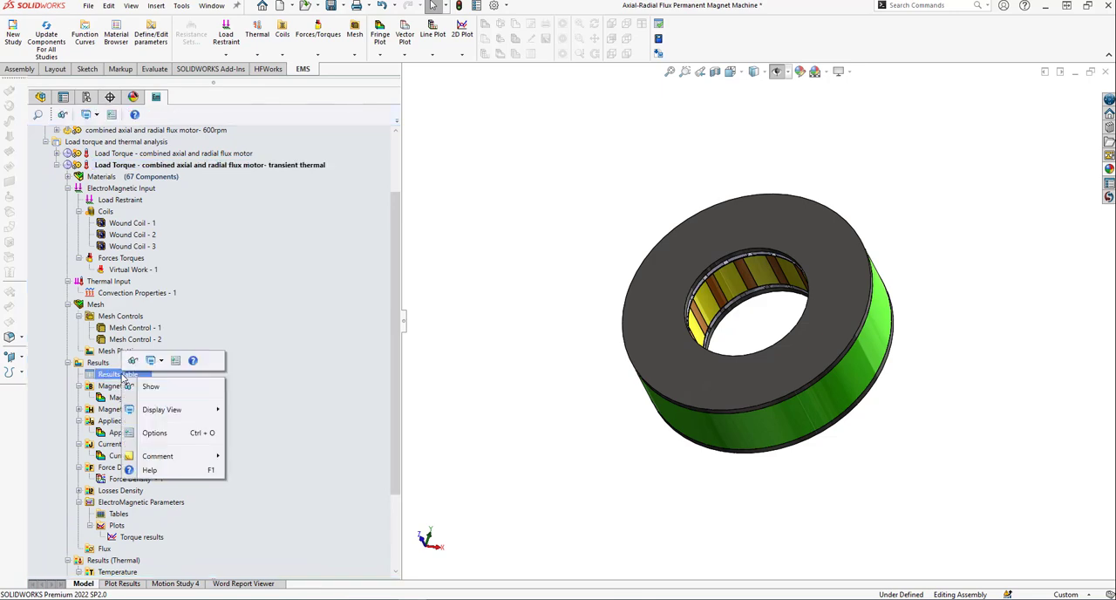
{"action": "left_click", "coordinate": [159, 389]}
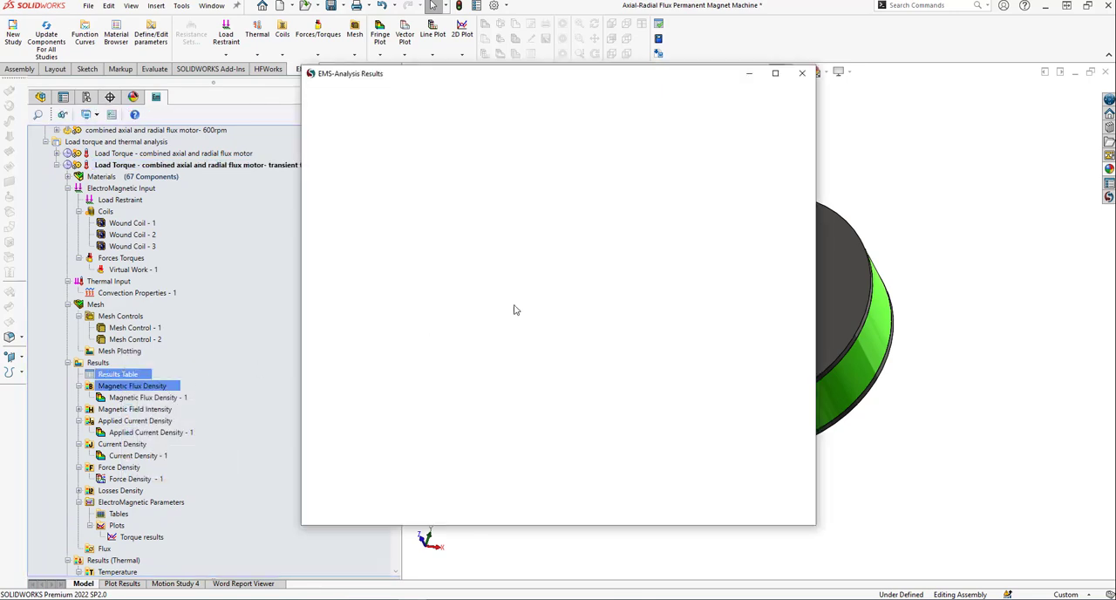
{"action": "left_click_drag", "start_coordinate": [728, 57], "coordinate": [569, 78]}
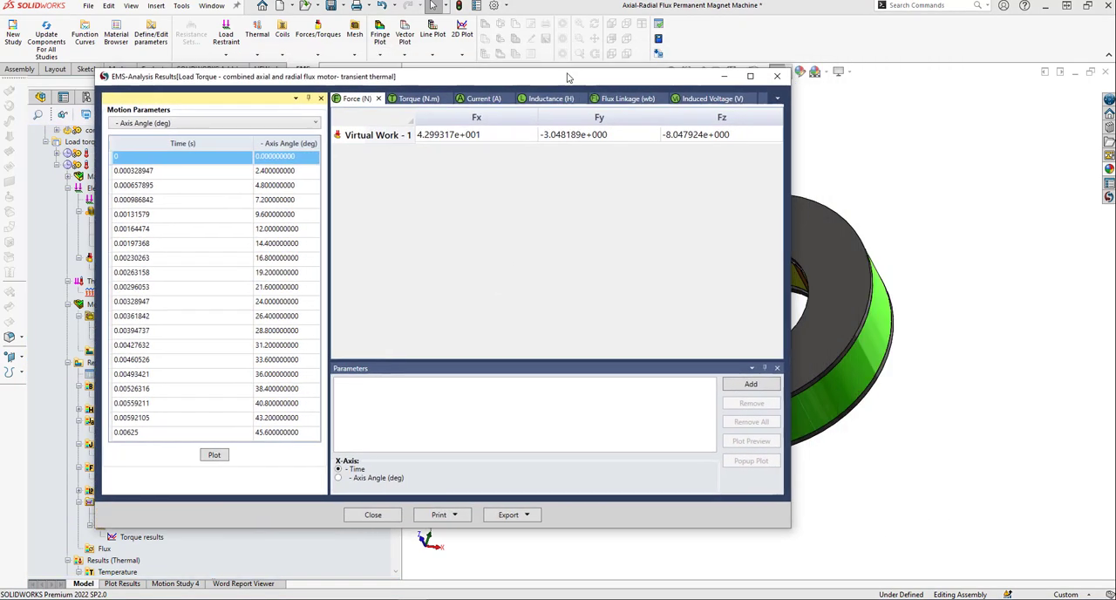
{"action": "left_click", "coordinate": [778, 99]}
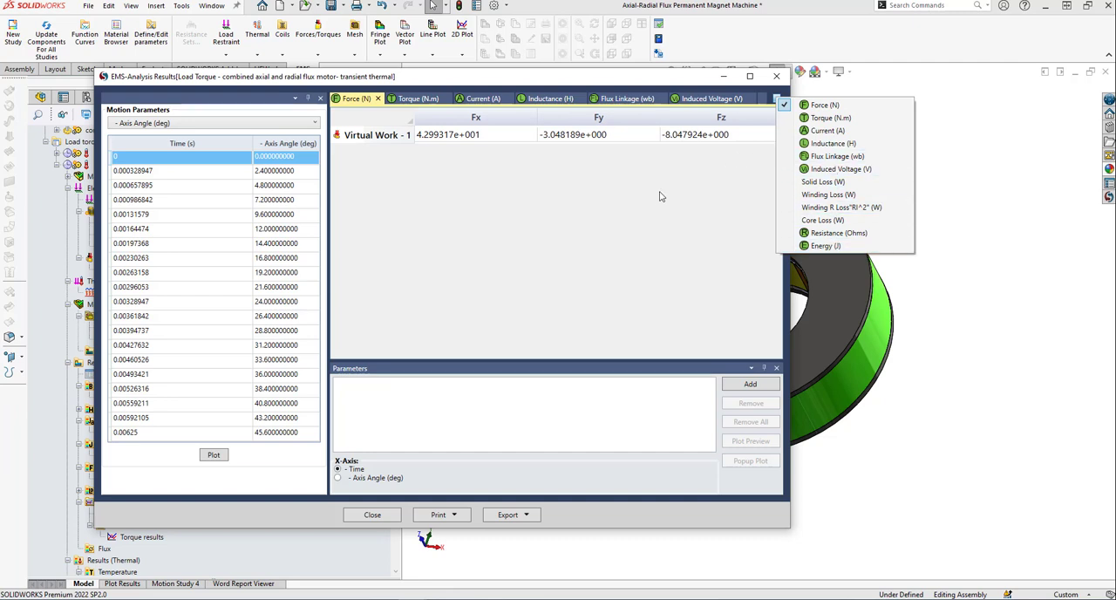
{"action": "left_click", "coordinate": [660, 257]}
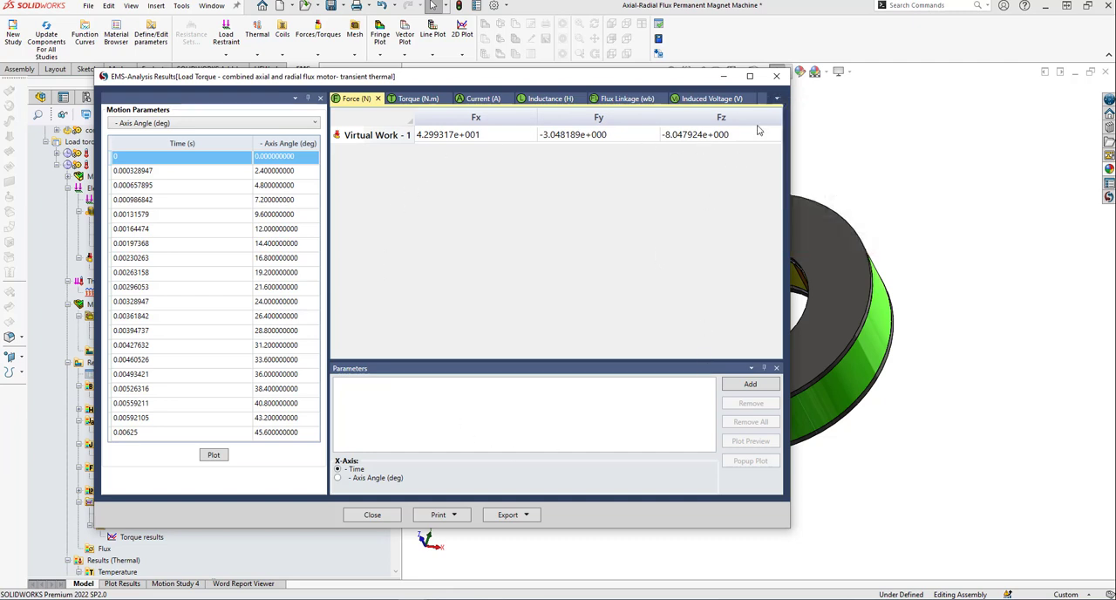
{"action": "left_click", "coordinate": [777, 78]}
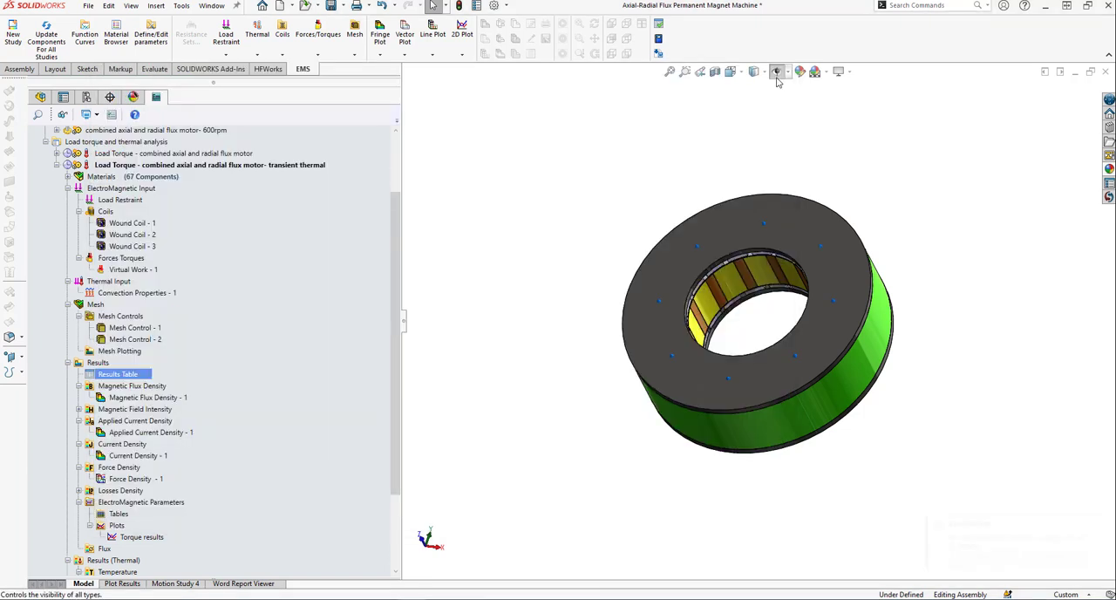
Display the Magnetic Flux Density - 1 plot of the Load Torque transient thermal study and open that study's results table.
{"action": "double_click", "coordinate": [105, 398]}
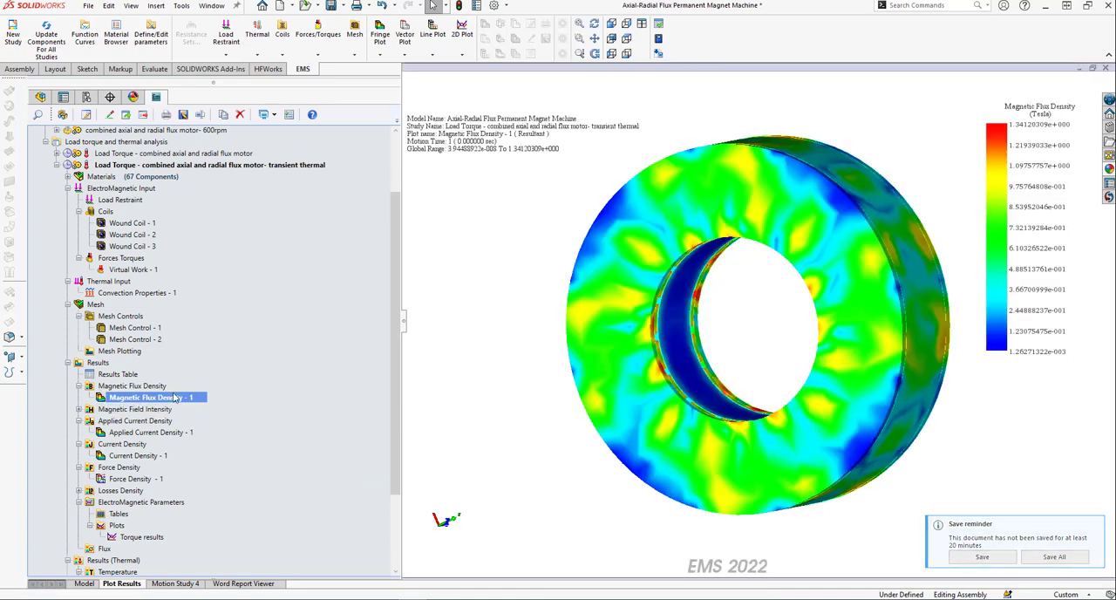
{"action": "right_click", "coordinate": [131, 375]}
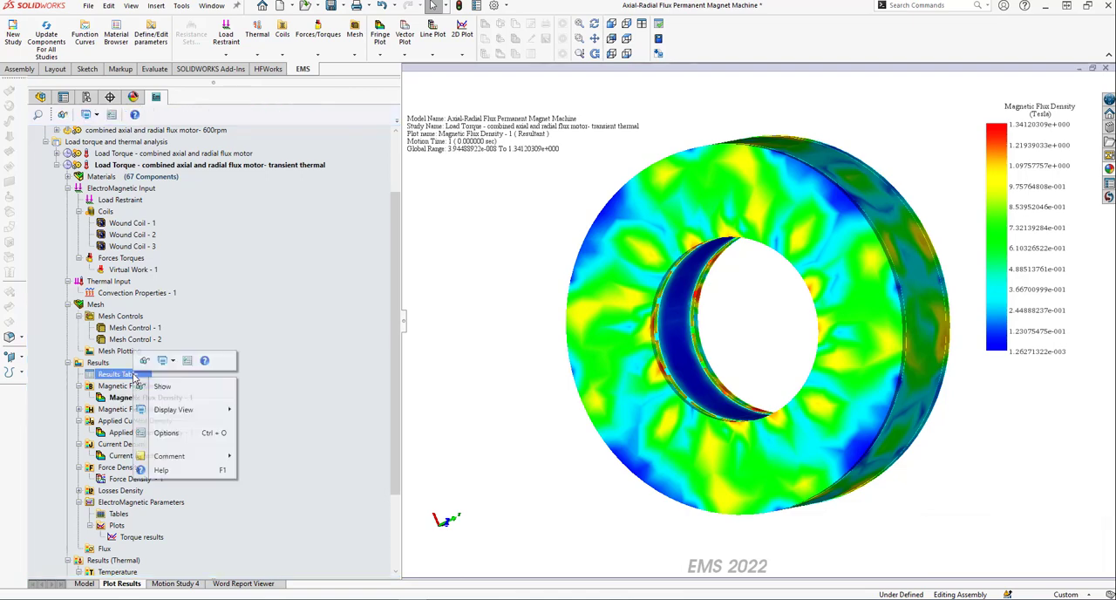
{"action": "left_click", "coordinate": [164, 387]}
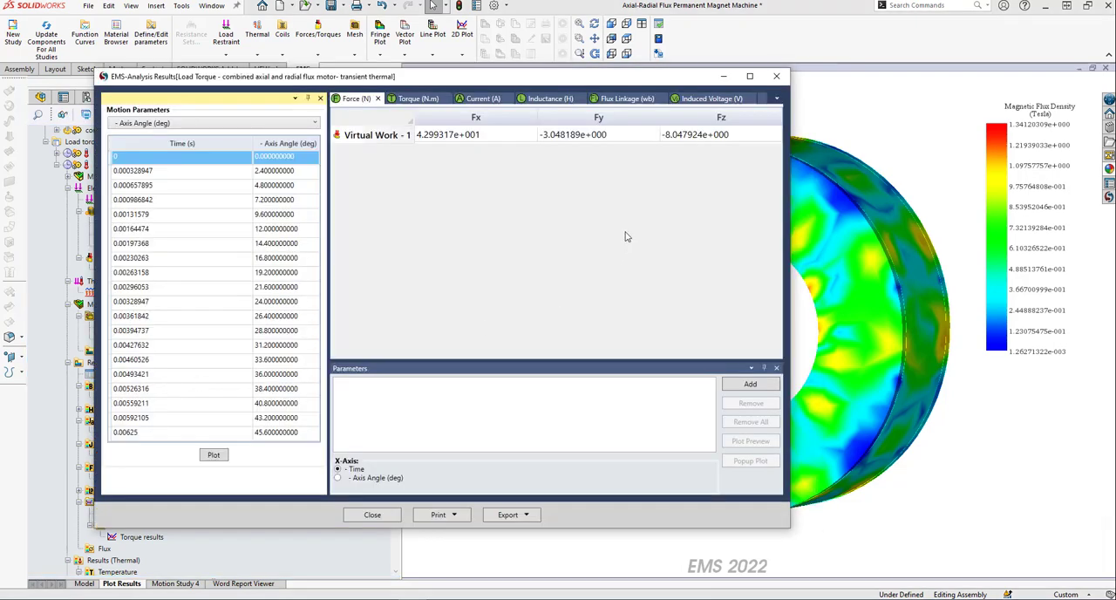
Plot the induced voltage of Wound Coil - 1, 2 and 3 against time, examine the curves and close the chart and results table.
{"action": "left_click", "coordinate": [692, 99]}
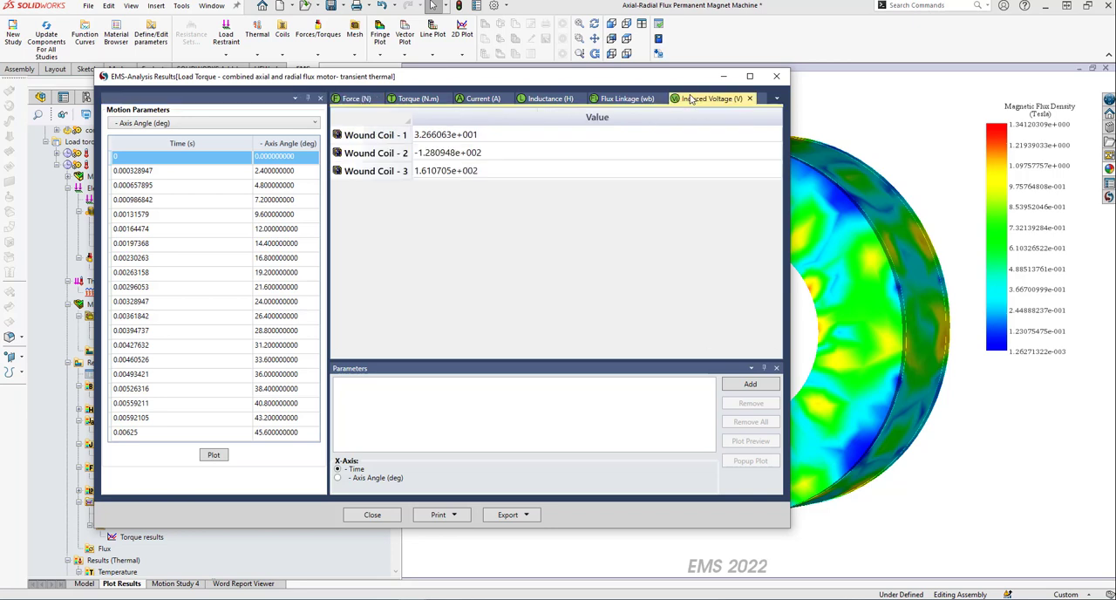
{"action": "left_click", "coordinate": [491, 138]}
{"action": "left_click", "coordinate": [489, 154], "text": "ctrl"}
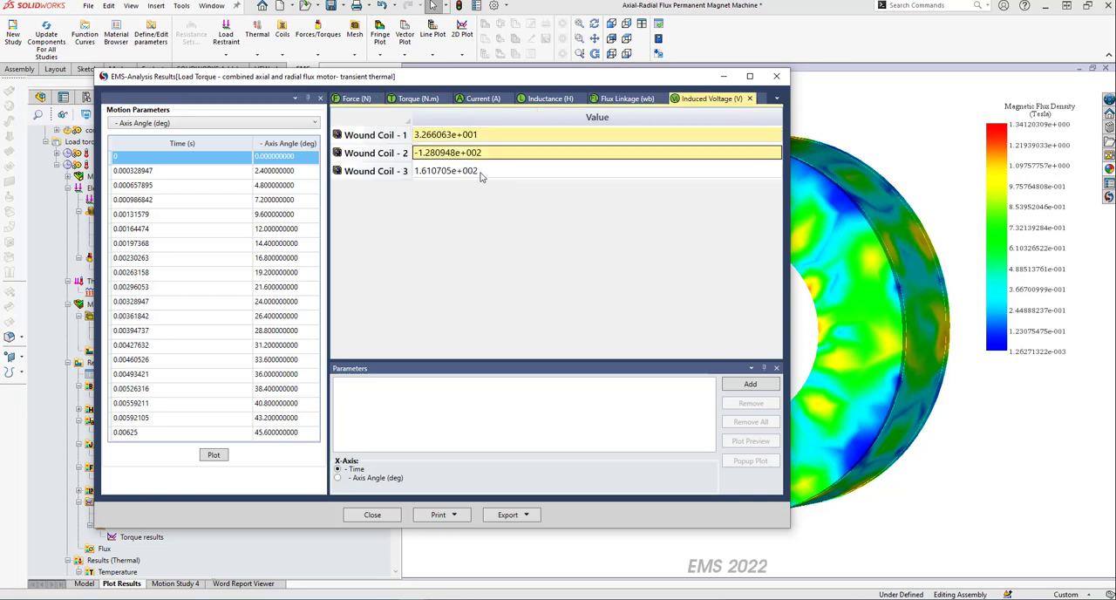
{"action": "left_click", "coordinate": [482, 173], "text": "ctrl"}
{"action": "left_click", "coordinate": [751, 385]}
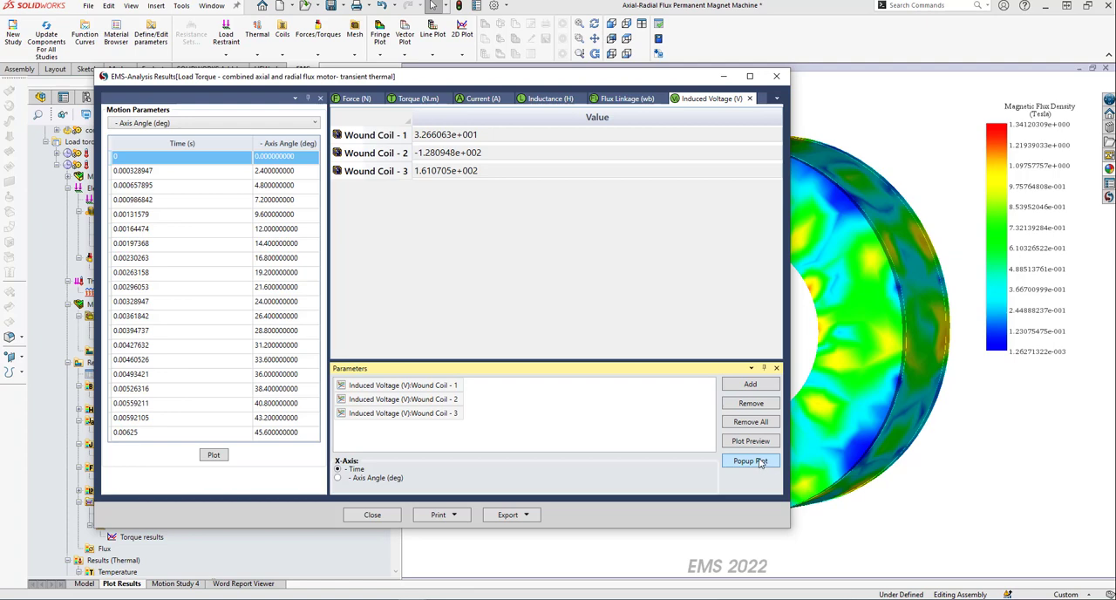
{"action": "left_click", "coordinate": [750, 461]}
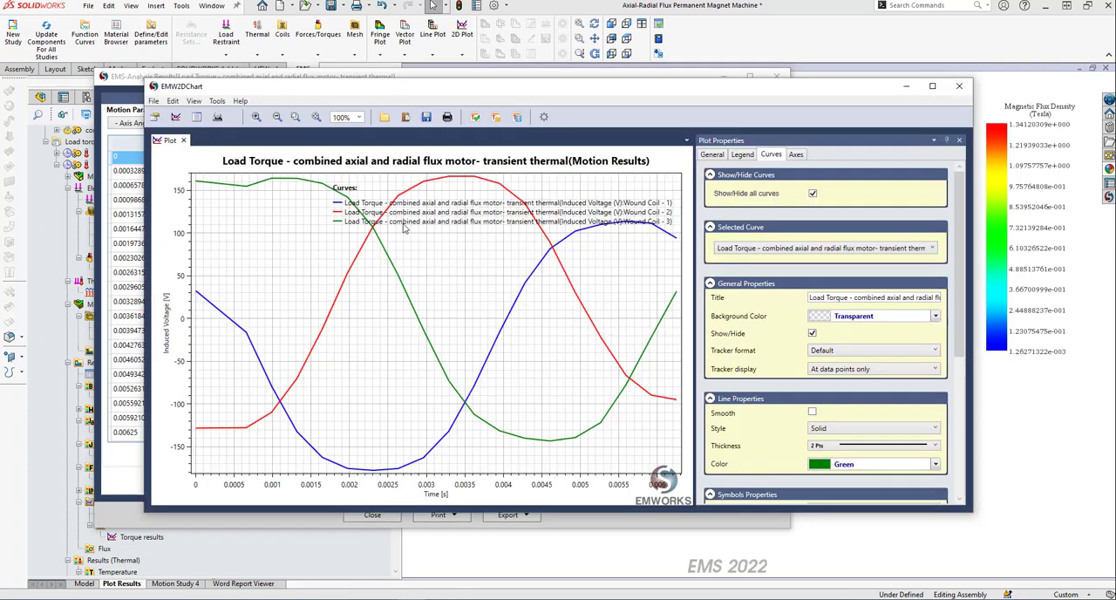
{"action": "left_click", "coordinate": [962, 87]}
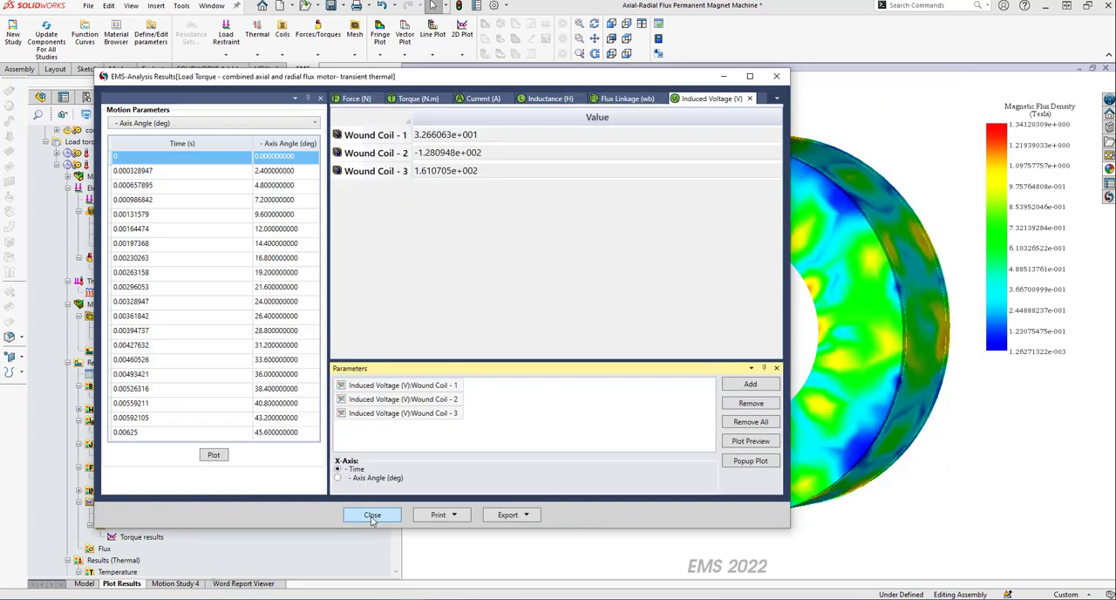
{"action": "left_click", "coordinate": [372, 515]}
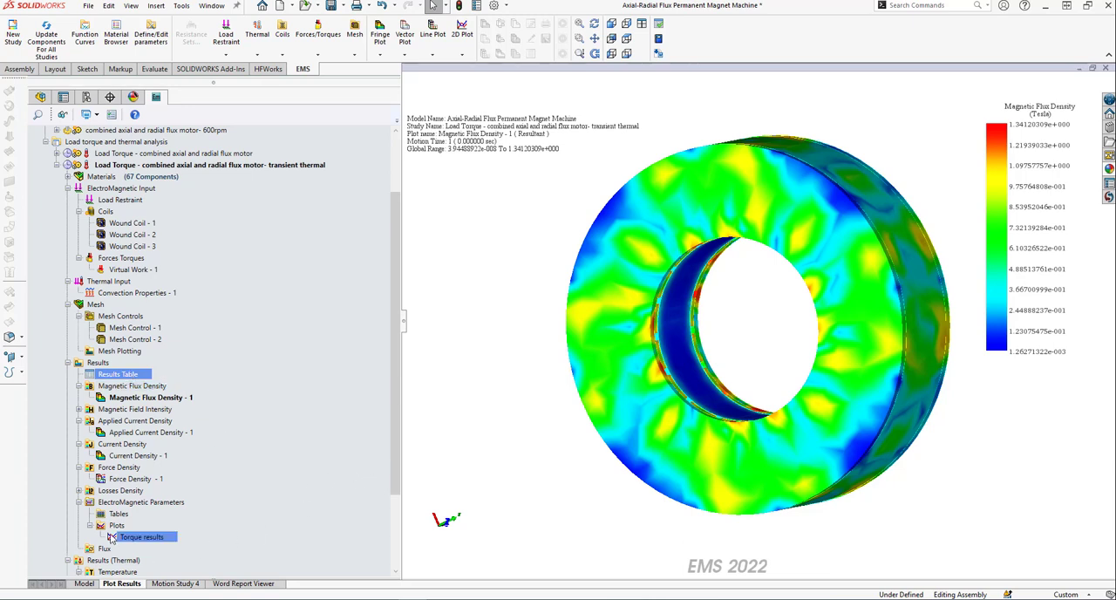
Plot the Virtual Work - 1 Tz torque of the transient thermal study against time, examine it and close the chart and results table.
{"action": "mouse_move", "coordinate": [112, 539]}
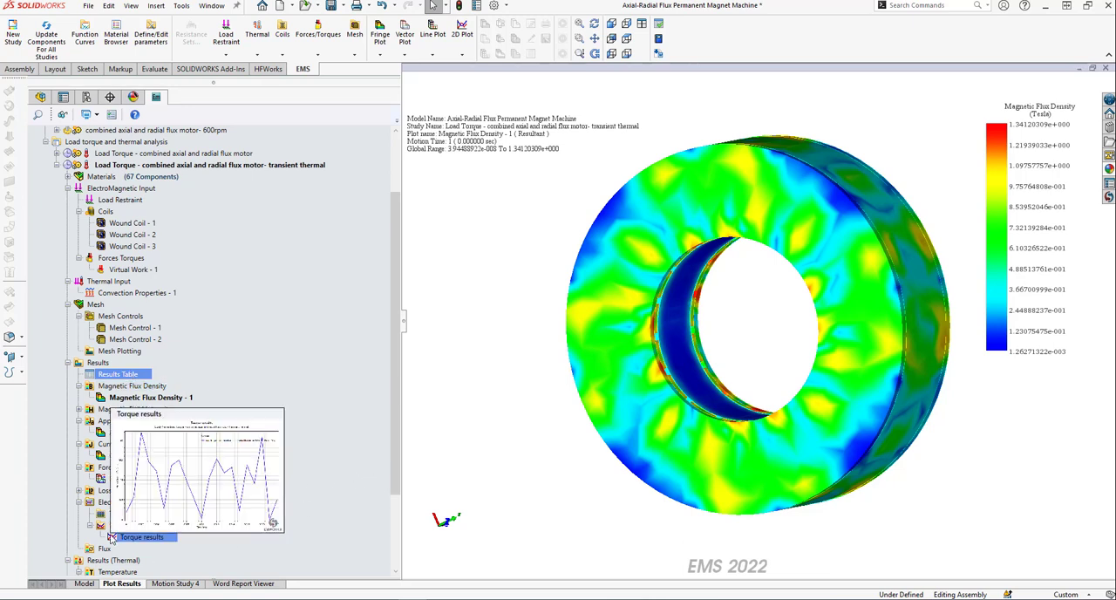
{"action": "right_click", "coordinate": [135, 375]}
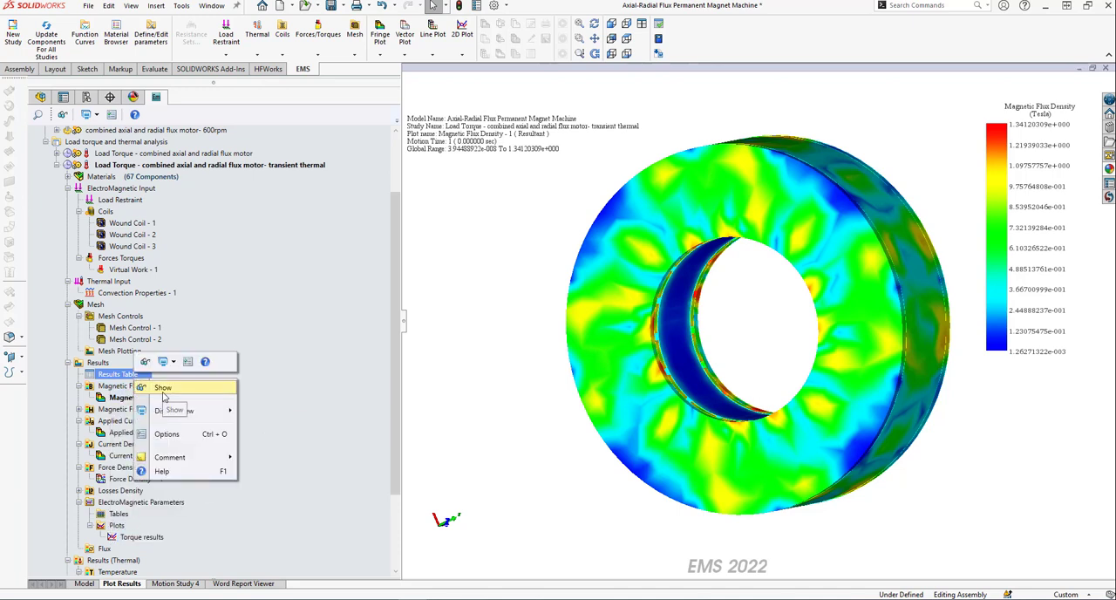
{"action": "left_click", "coordinate": [625, 241]}
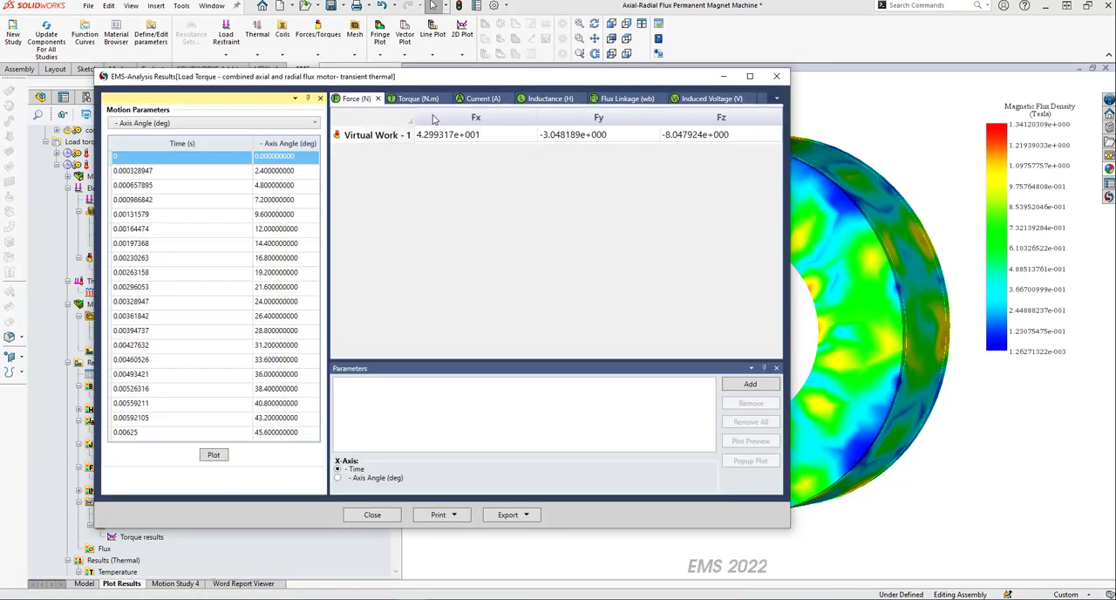
{"action": "left_click", "coordinate": [417, 100]}
{"action": "left_click", "coordinate": [689, 135]}
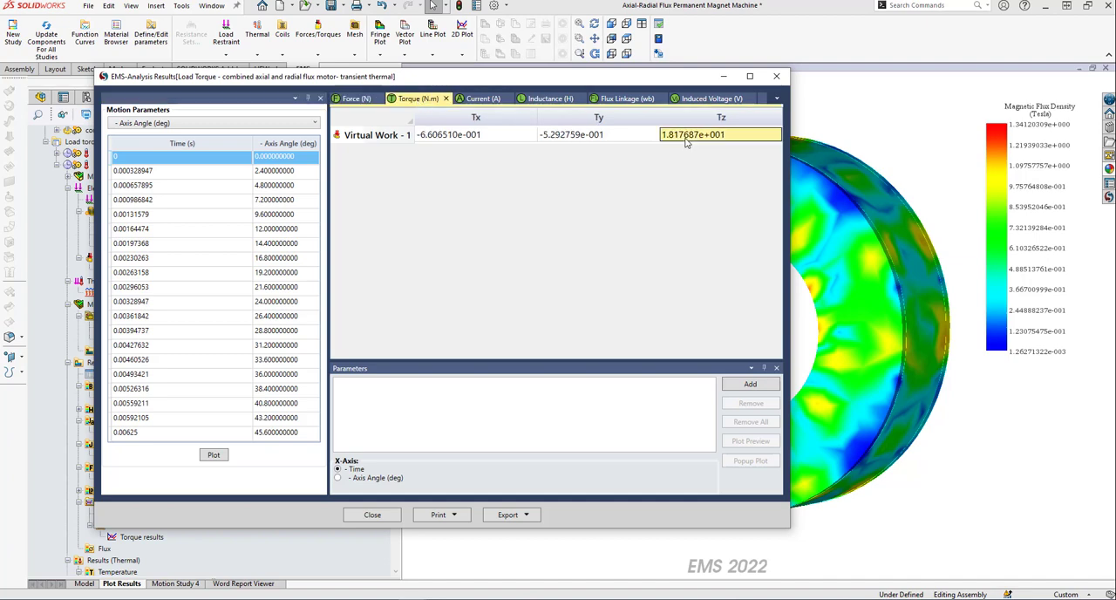
{"action": "left_click", "coordinate": [751, 385]}
{"action": "left_click", "coordinate": [765, 462]}
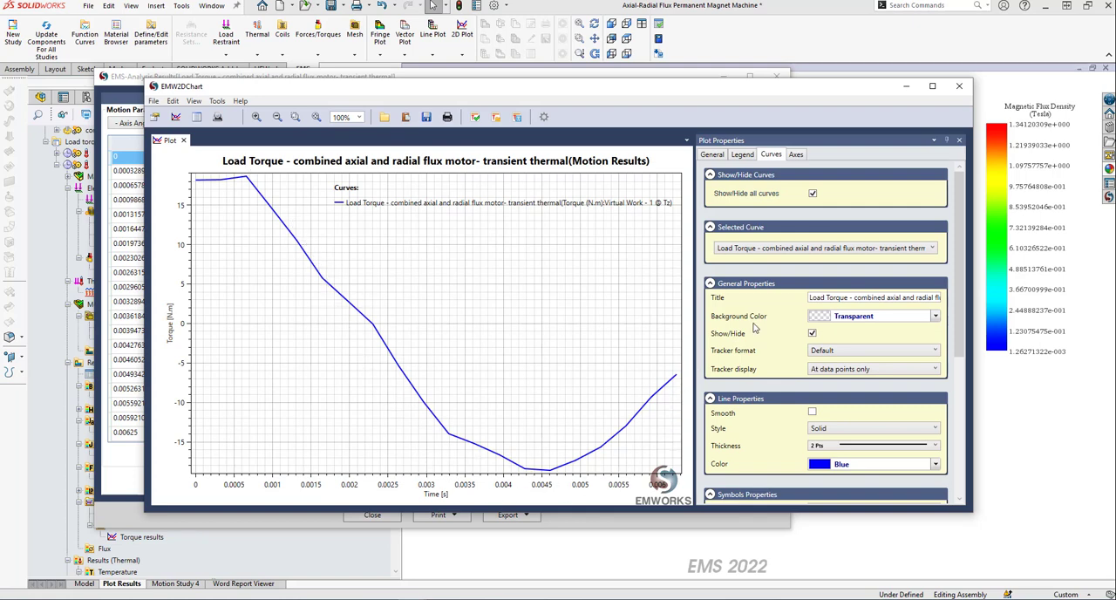
{"action": "left_click", "coordinate": [960, 87]}
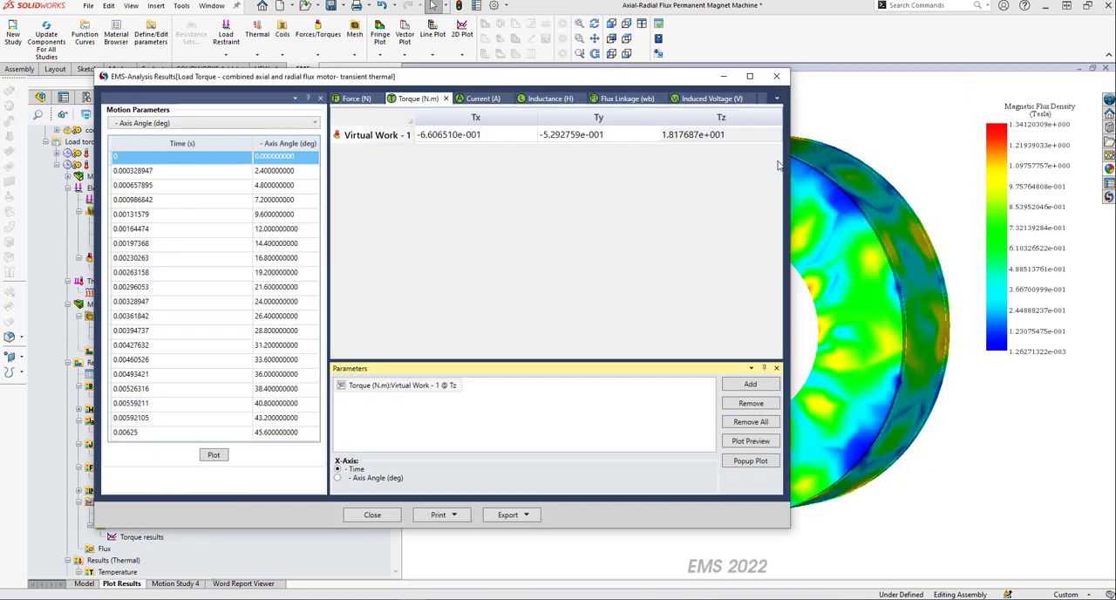
{"action": "left_click", "coordinate": [776, 76]}
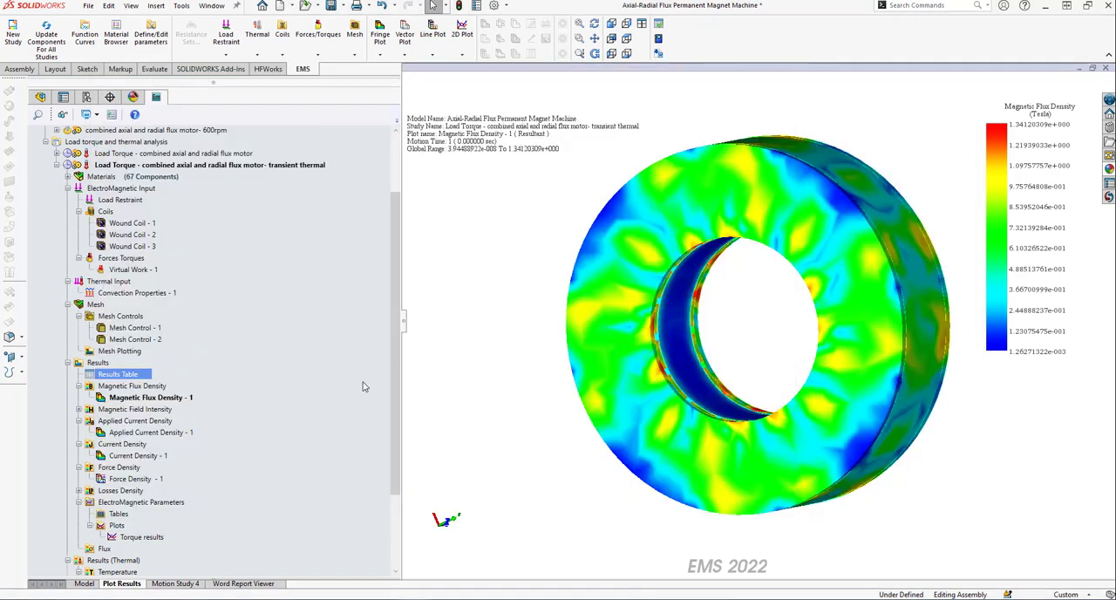
Review the transient thermal study's result folders and the thermal boundary condition types available under Thermal Input, without adding any.
{"action": "left_click_drag", "start_coordinate": [393, 378], "coordinate": [380, 476]}
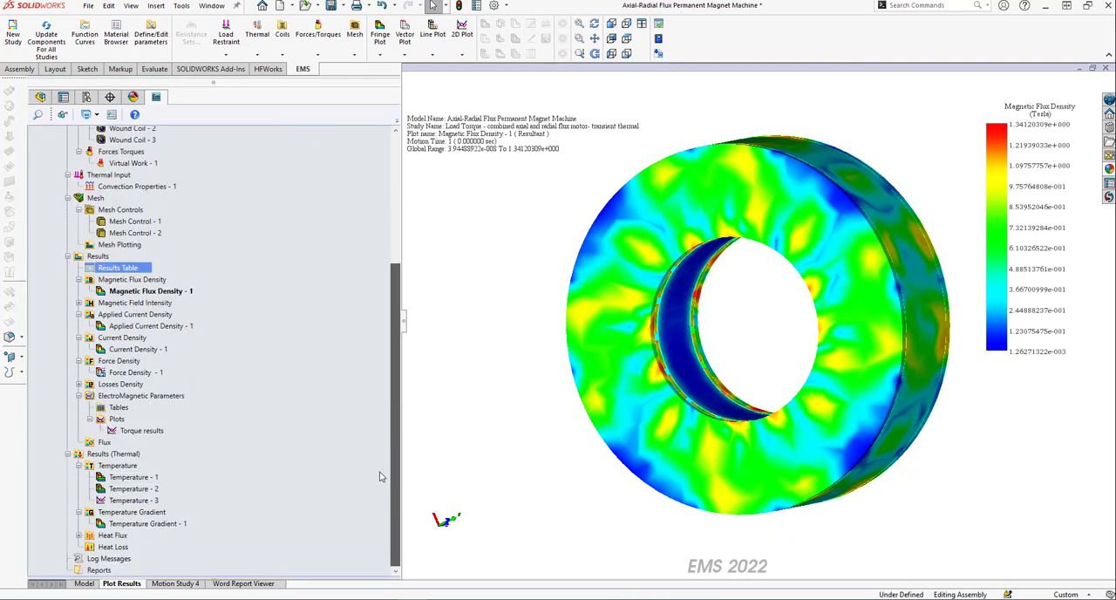
{"action": "scroll", "coordinate": [384, 393], "scroll_direction": "up", "scroll_amount": 4}
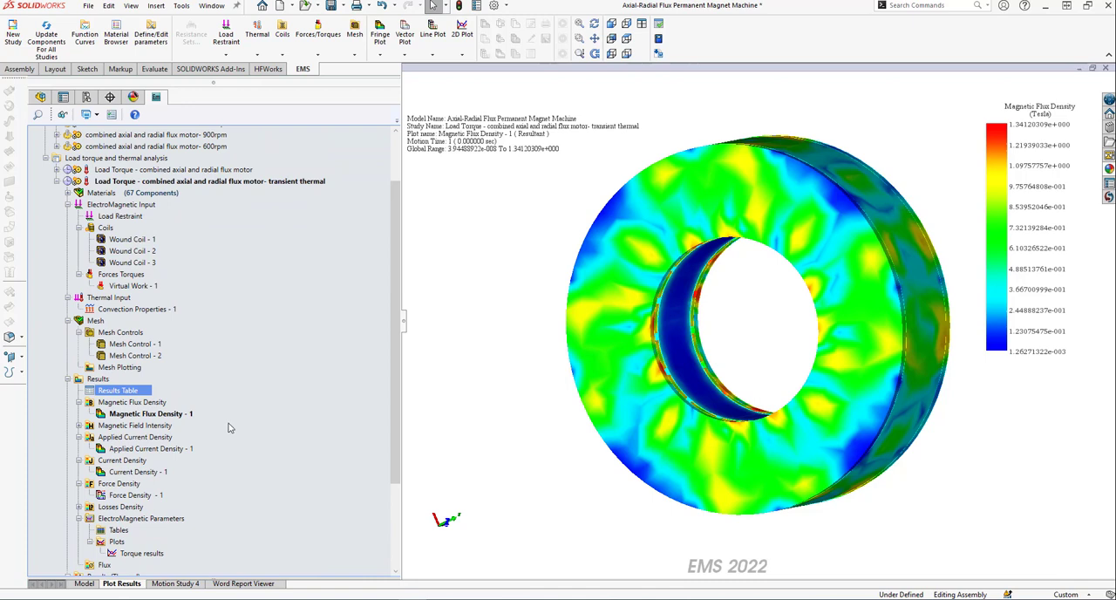
{"action": "scroll", "coordinate": [387, 541], "scroll_direction": "down", "scroll_amount": 3}
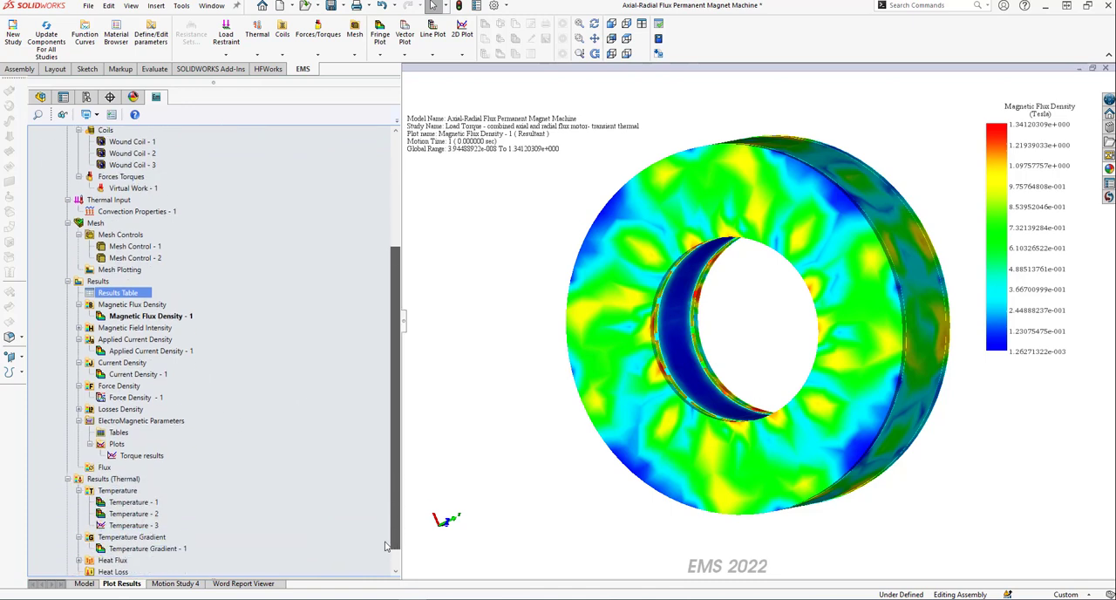
{"action": "scroll", "coordinate": [386, 546], "scroll_direction": "down", "scroll_amount": 1}
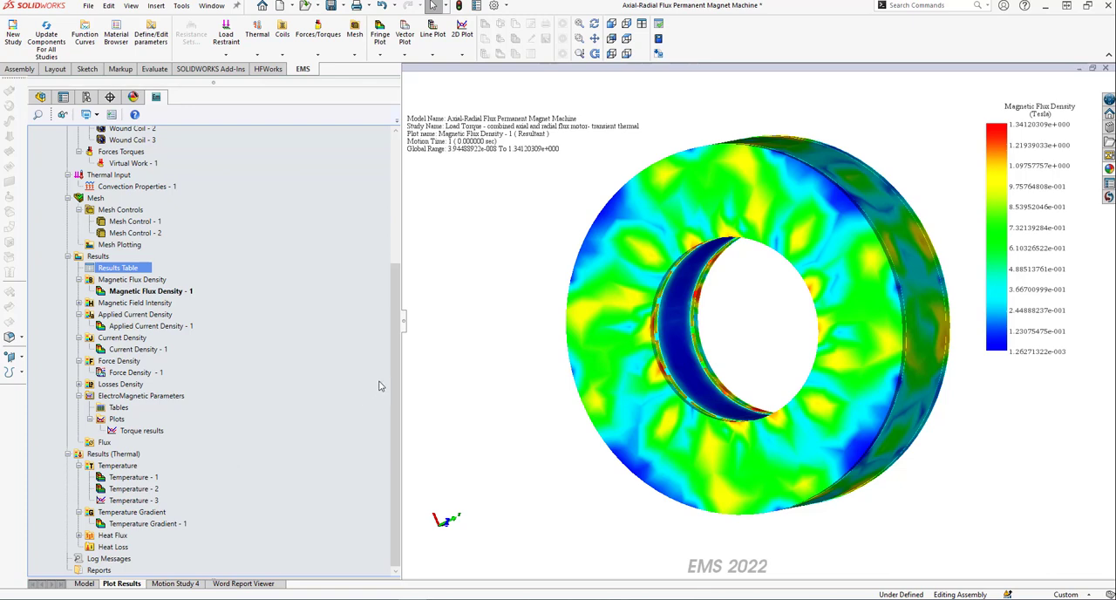
{"action": "left_click_drag", "start_coordinate": [400, 375], "coordinate": [400, 309]}
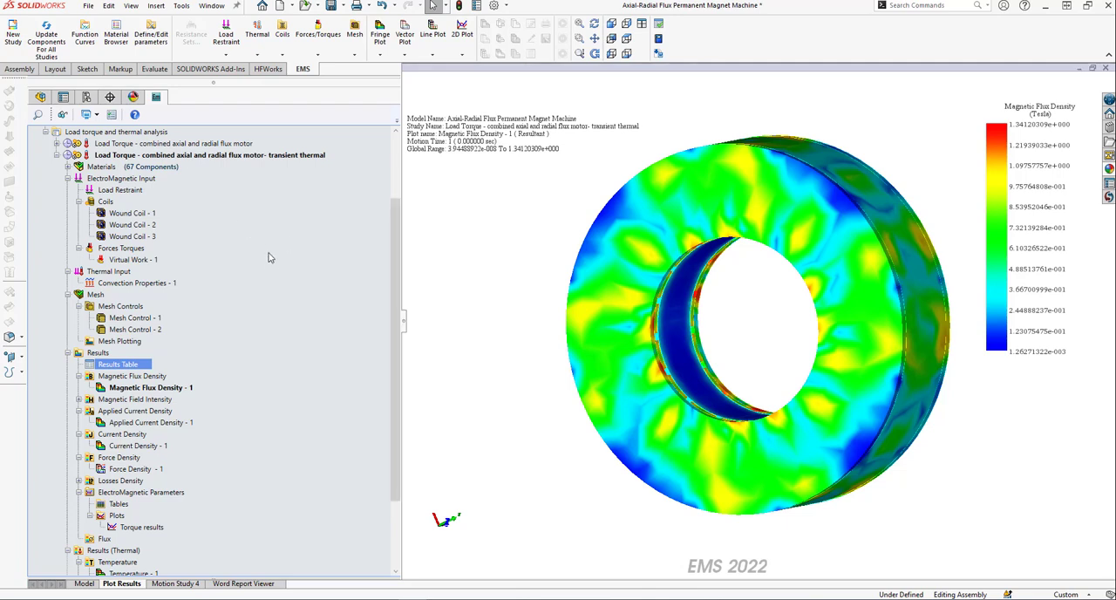
{"action": "left_click", "coordinate": [122, 273]}
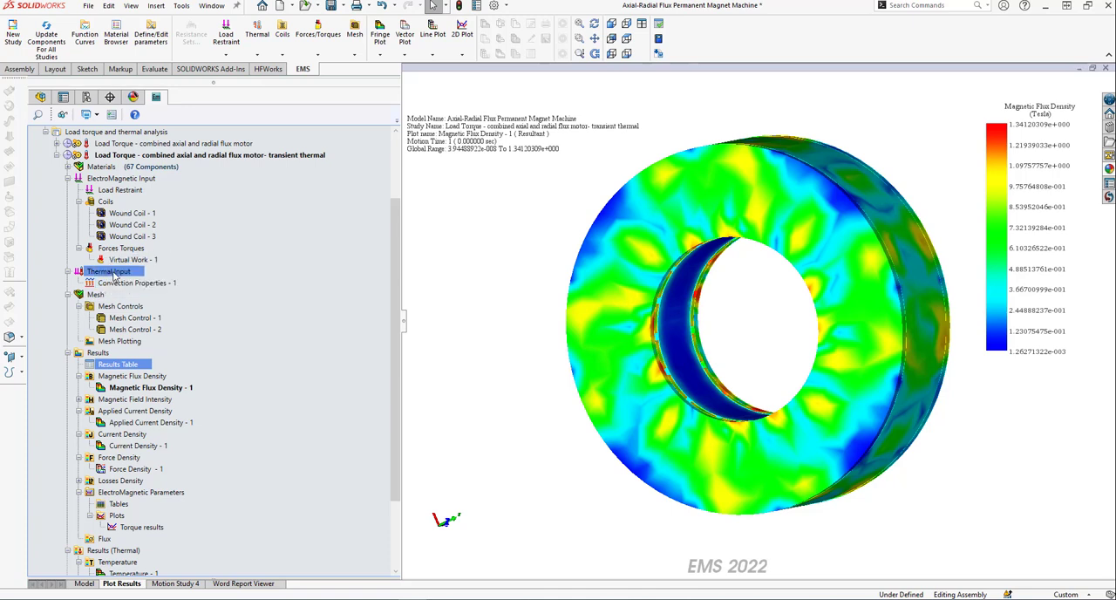
{"action": "right_click", "coordinate": [114, 273]}
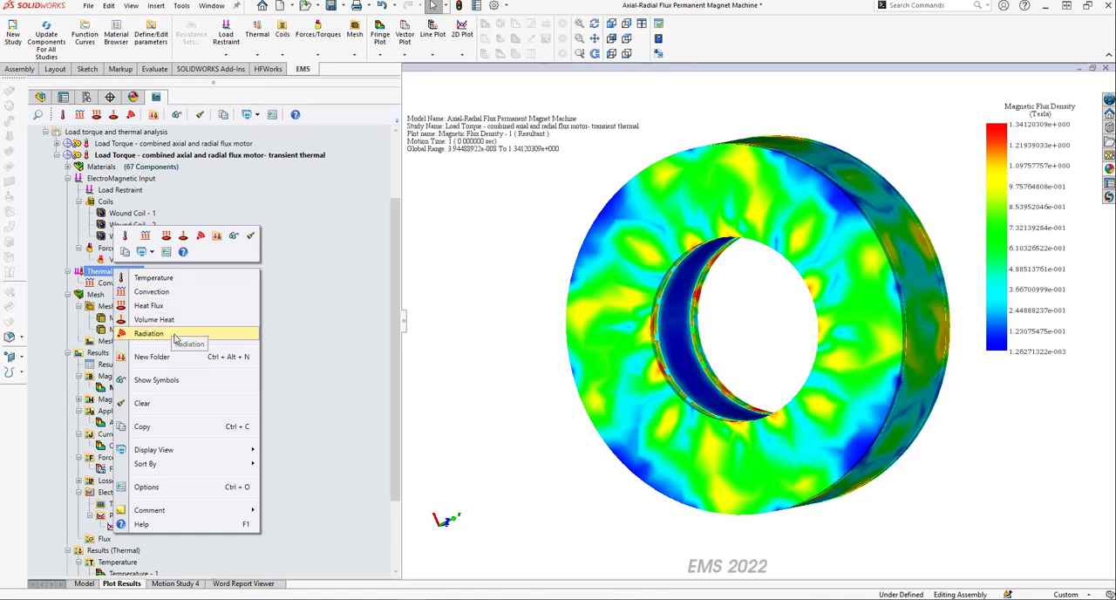
{"action": "left_click", "coordinate": [311, 293]}
{"action": "left_click", "coordinate": [155, 285]}
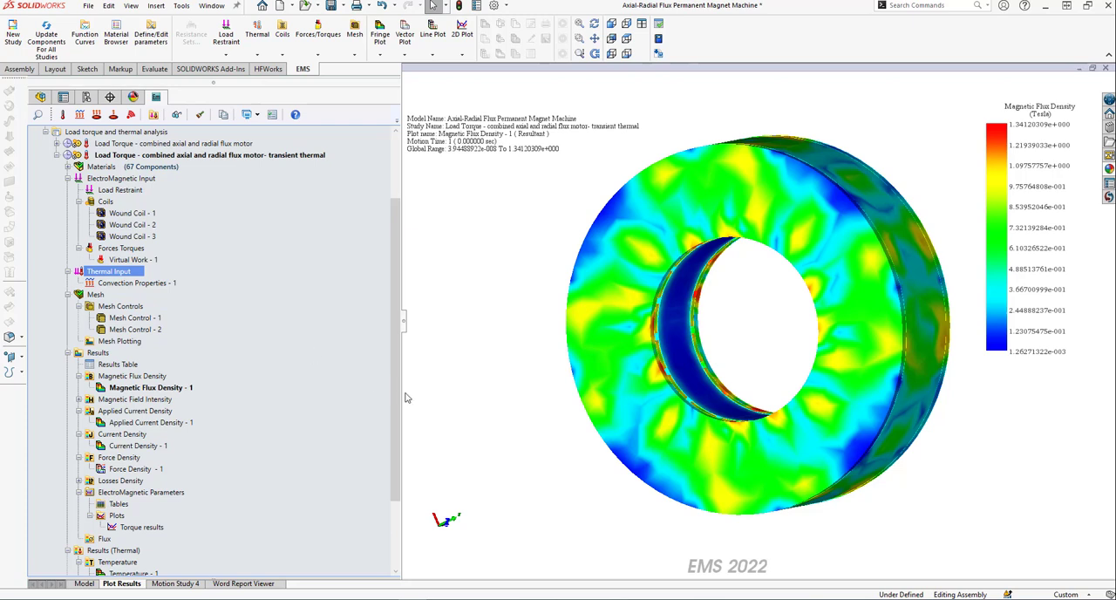
Display the Temperature - 1 plot and examine it, followed by the Temperature - 2 plot of the transient thermal study.
{"action": "left_click_drag", "start_coordinate": [394, 391], "coordinate": [375, 494]}
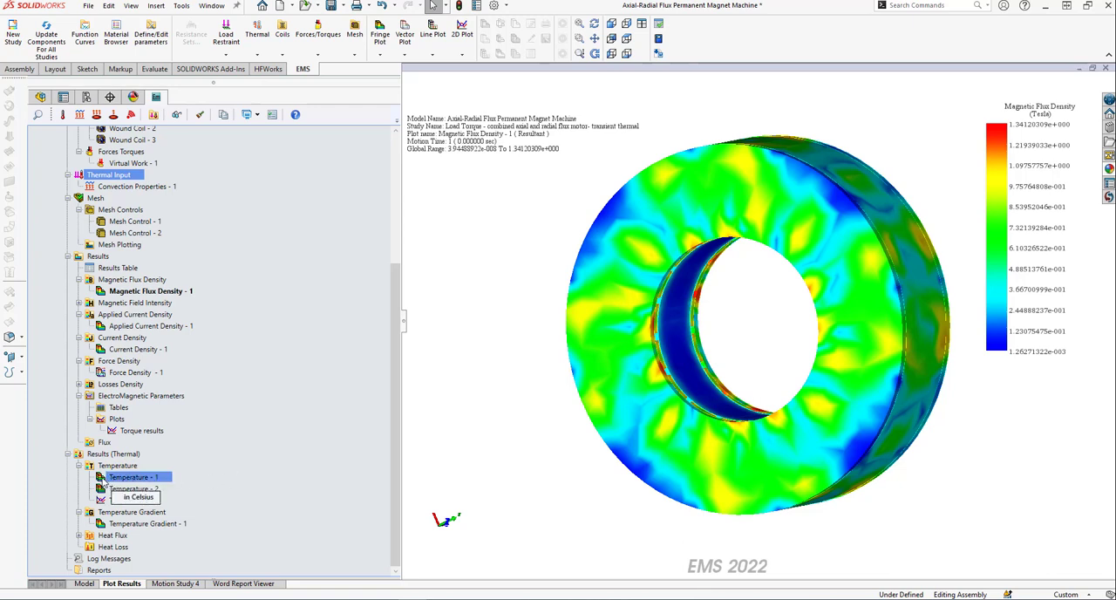
{"action": "double_click", "coordinate": [122, 479]}
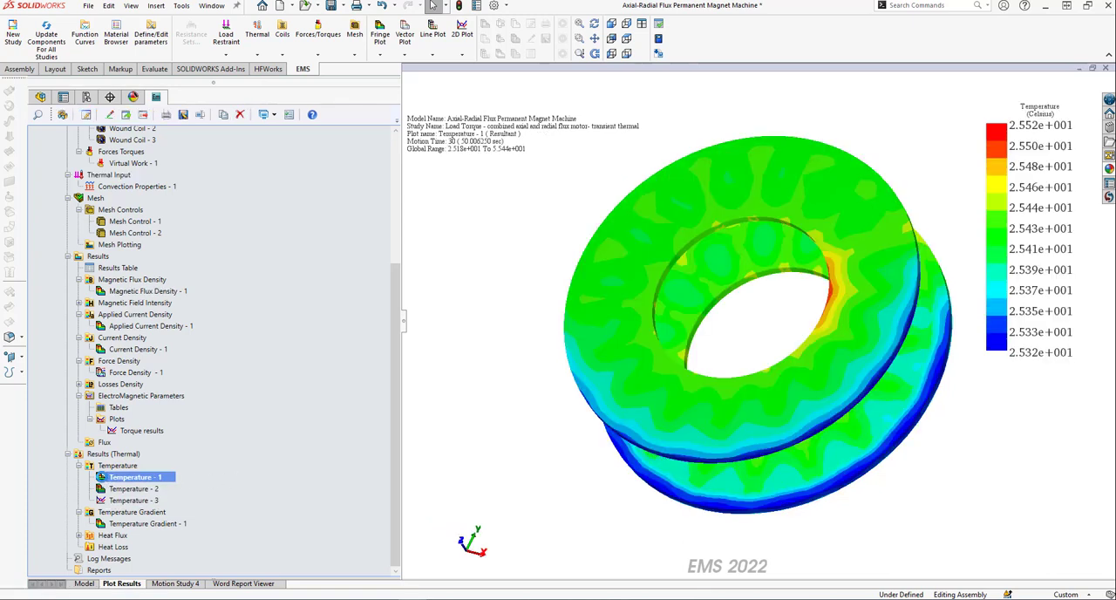
{"action": "double_click", "coordinate": [126, 489]}
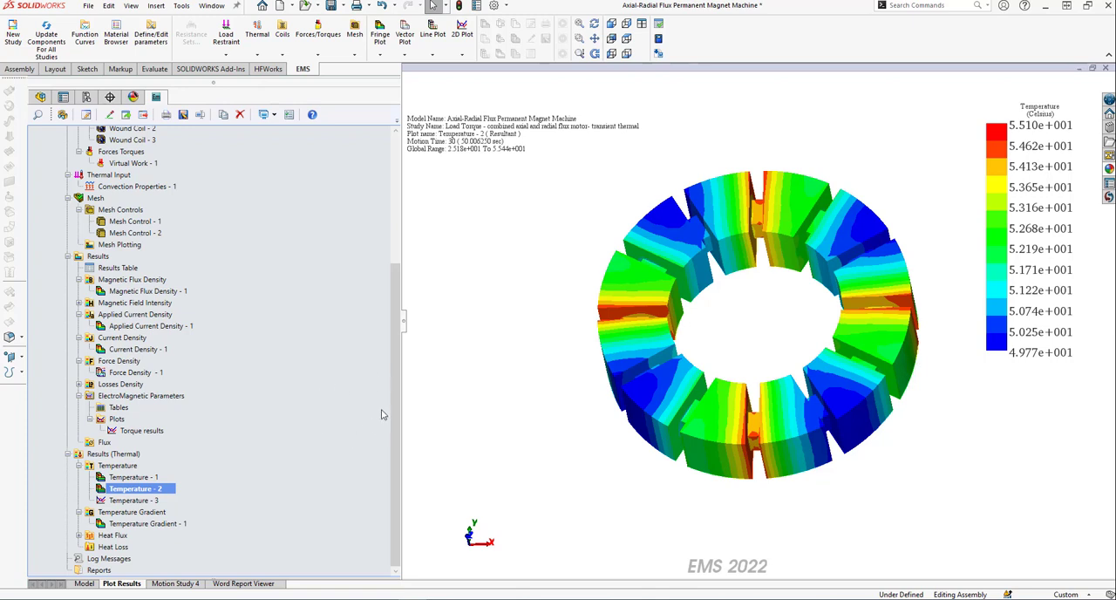
{"action": "left_click_drag", "start_coordinate": [392, 394], "coordinate": [393, 269]}
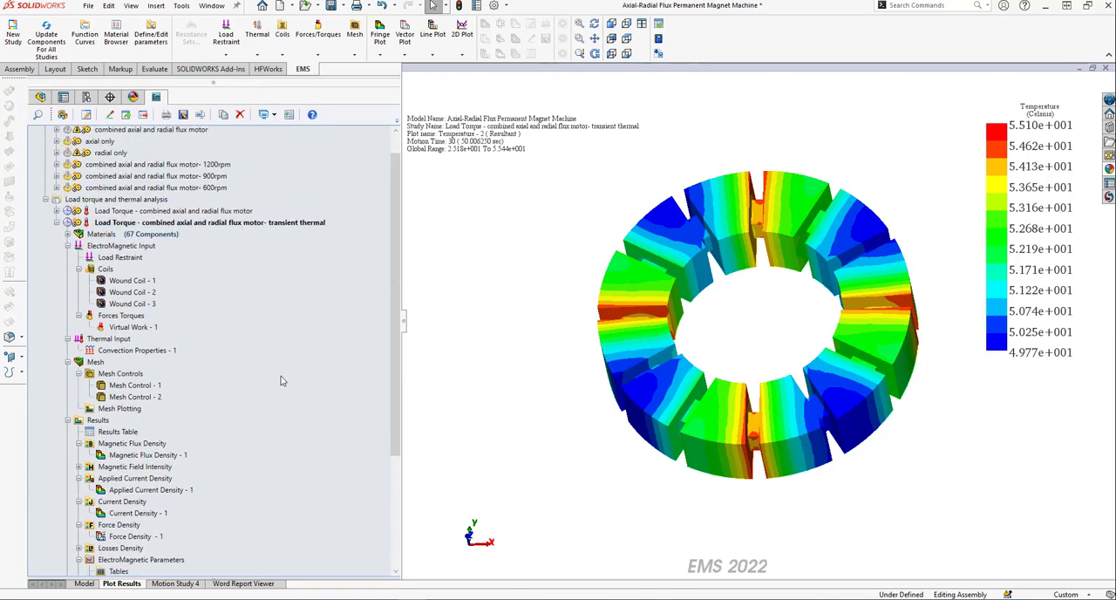
{"action": "left_click", "coordinate": [184, 211]}
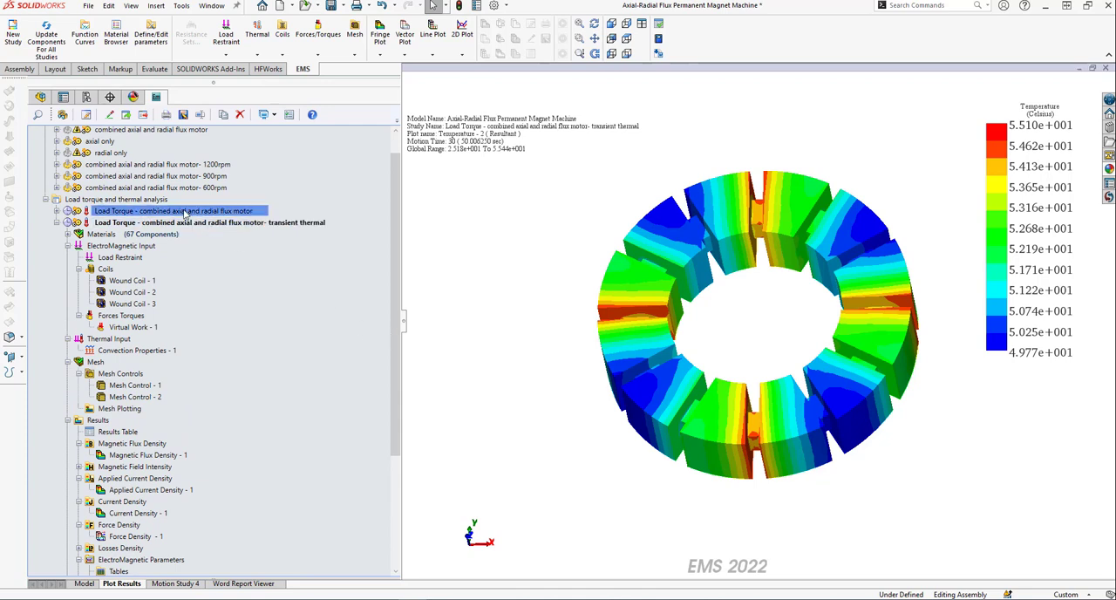
{"action": "left_click", "coordinate": [199, 224]}
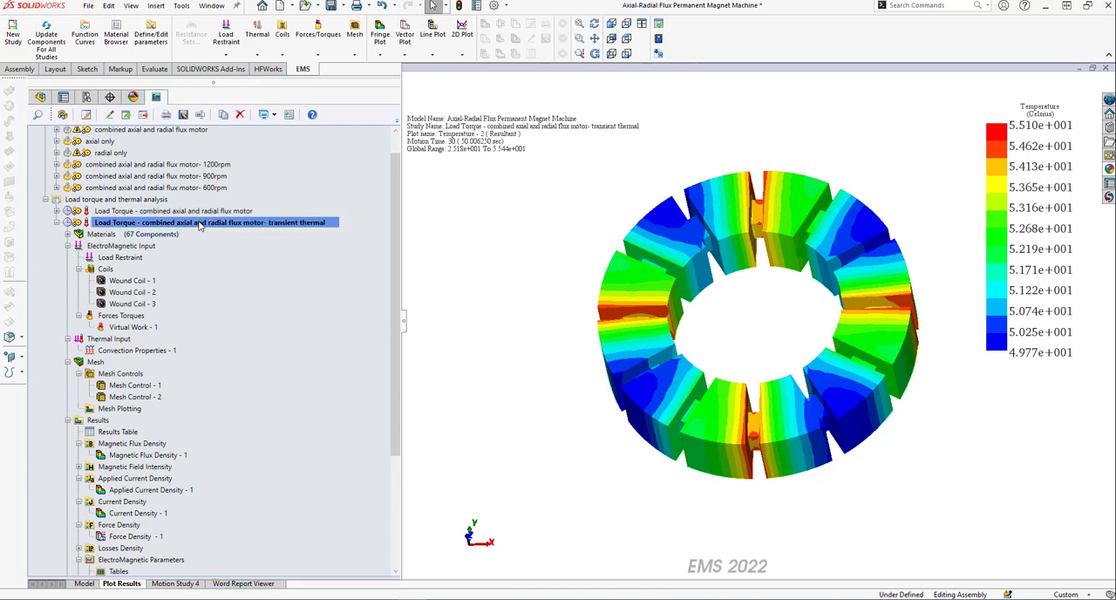
{"action": "left_click_drag", "start_coordinate": [391, 360], "coordinate": [390, 448]}
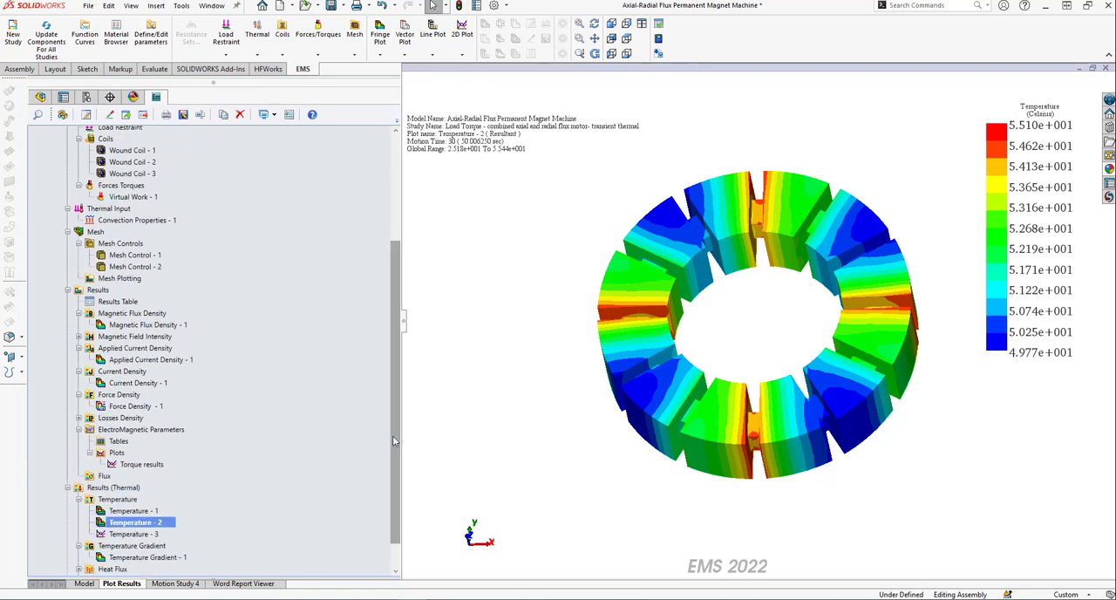
{"action": "left_click_drag", "start_coordinate": [390, 449], "coordinate": [392, 463]}
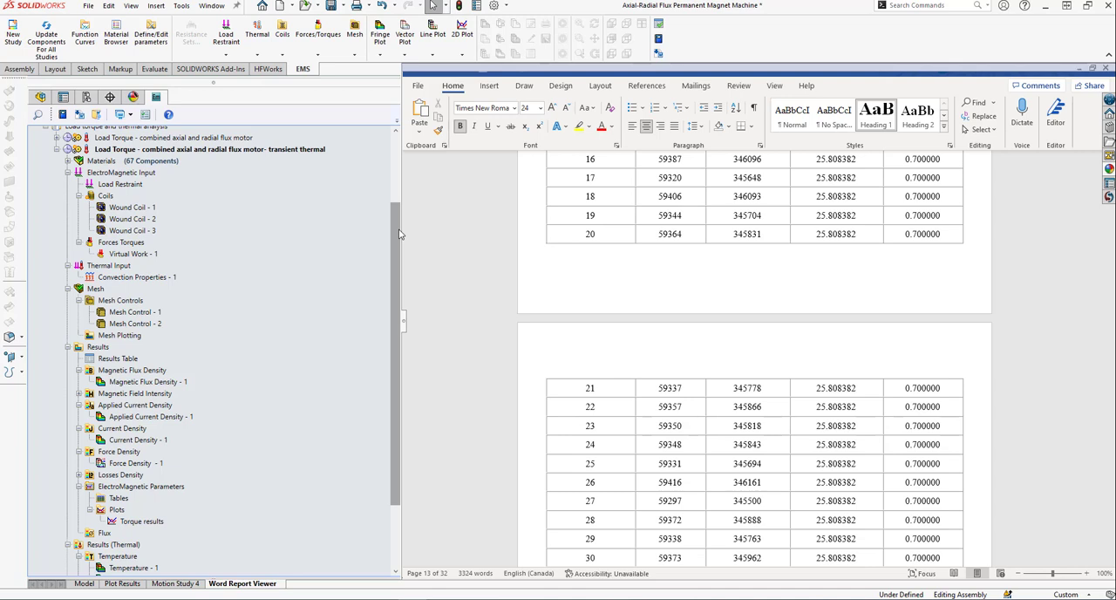
Return from the Word report to the Magnetic Flux Density - 1 plot of the transient thermal study.
{"action": "left_click_drag", "start_coordinate": [394, 229], "coordinate": [244, 163]}
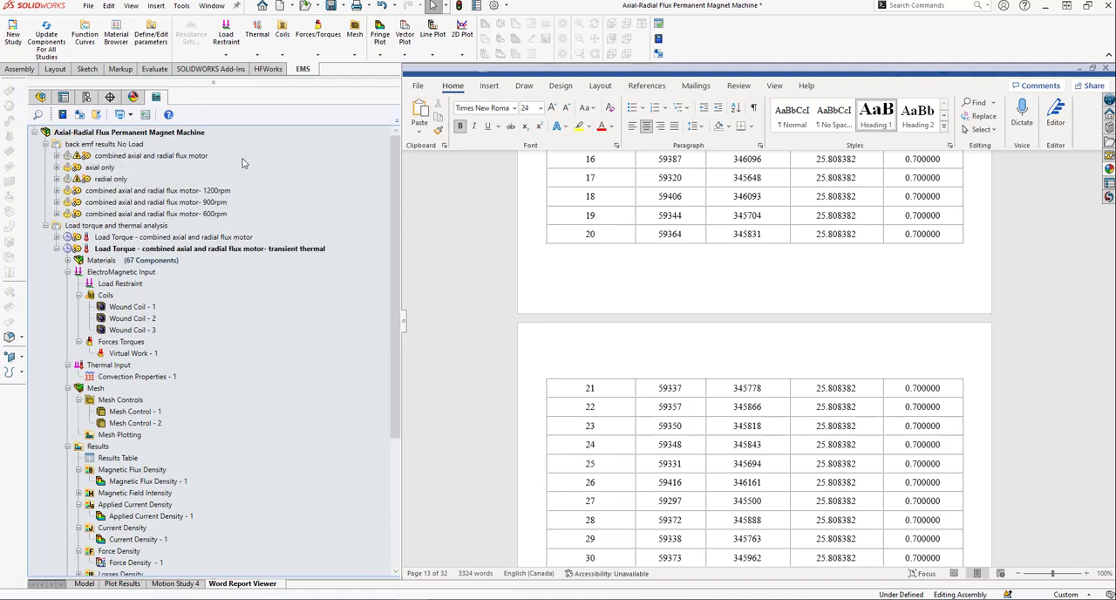
{"action": "double_click", "coordinate": [103, 482]}
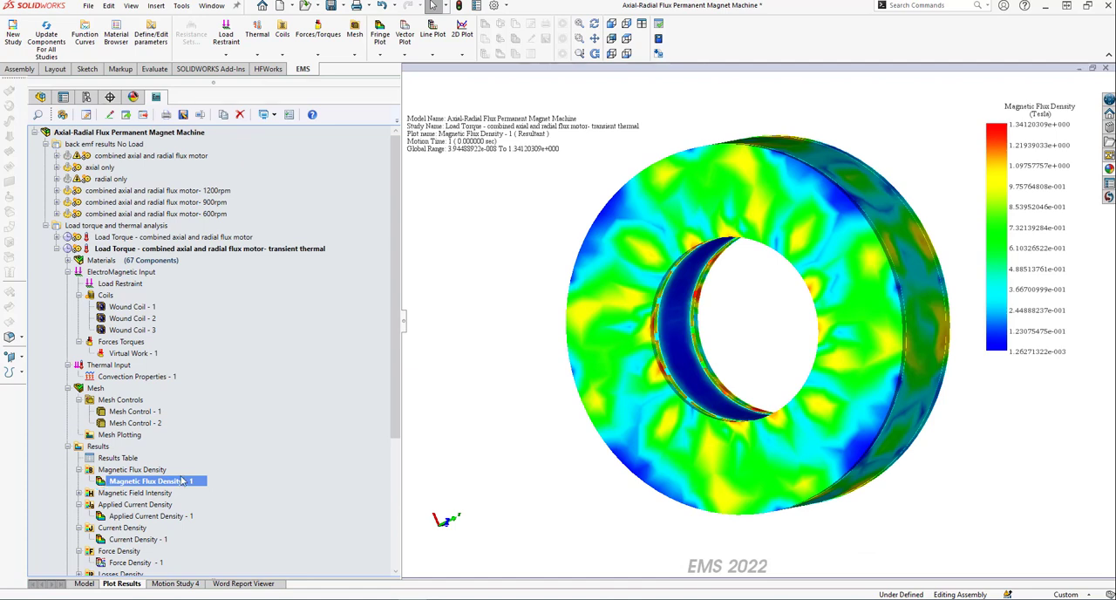